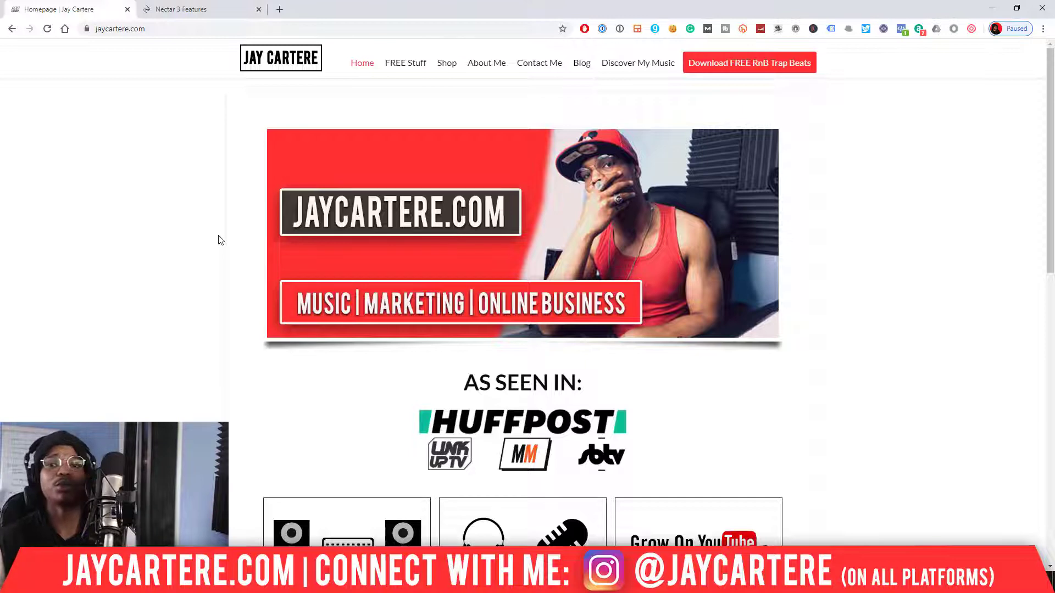
Step: Switch to FL Studio and look over the vocal, ad-lib, automation and beat tracks in the HILL playlist
left_click(207, 10)
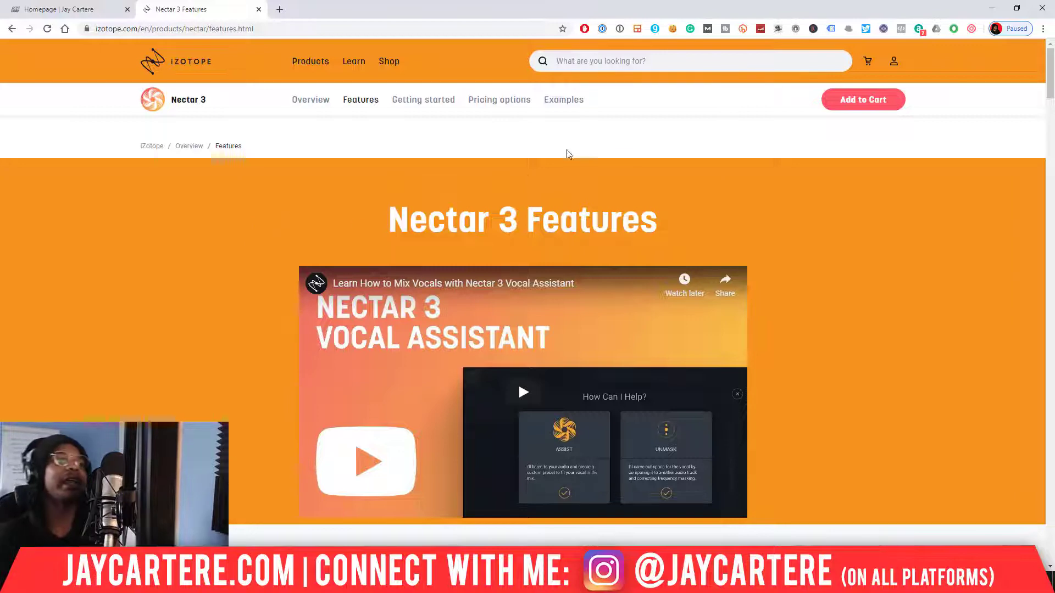
key("alt+Tab")
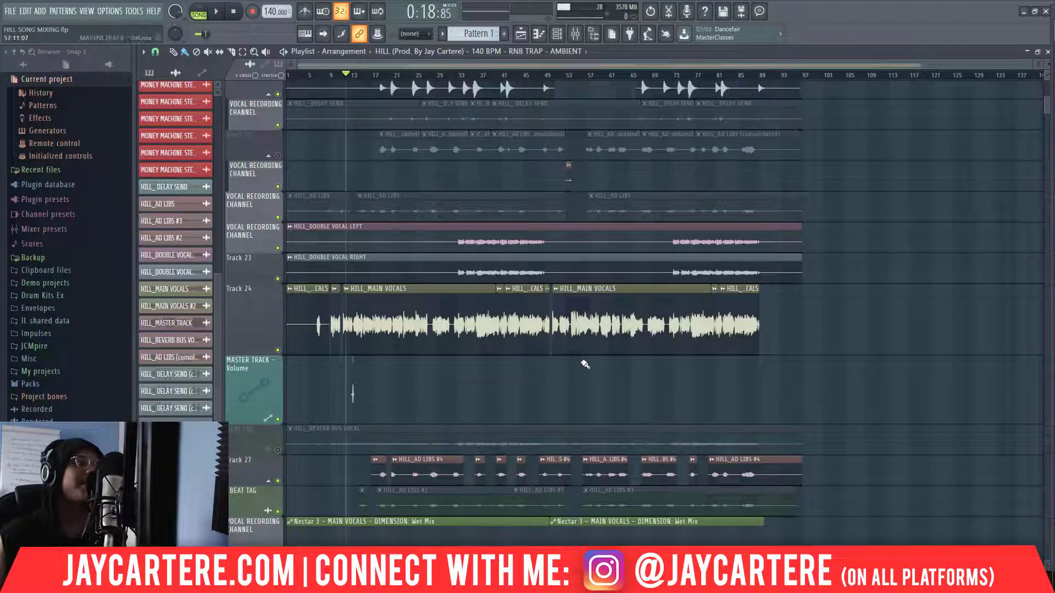
scroll(879, 352, "up", 2)
scroll(877, 354, "up", 8)
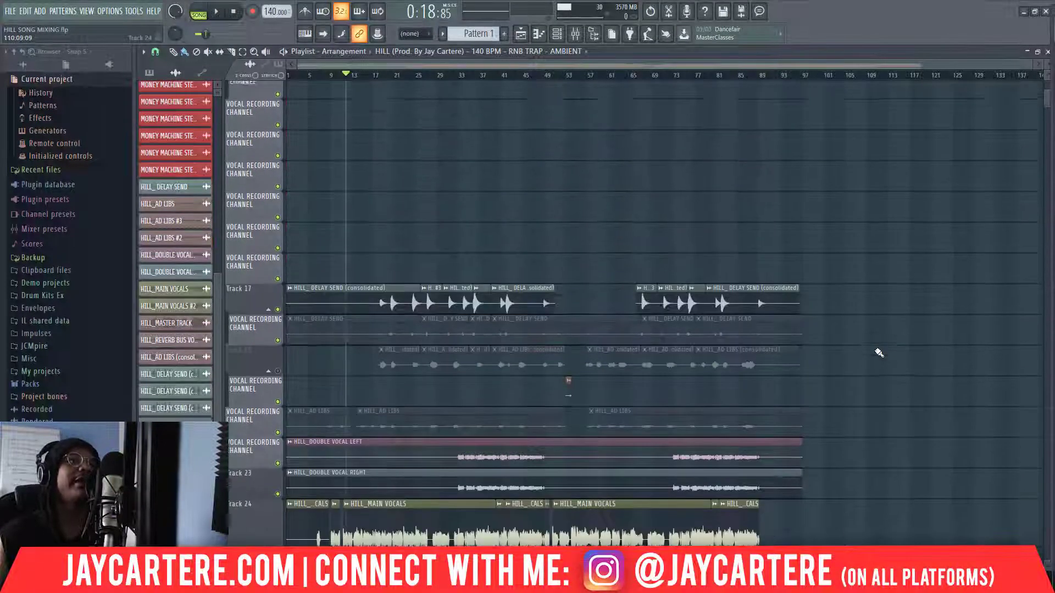
scroll(354, 118, "down", 12)
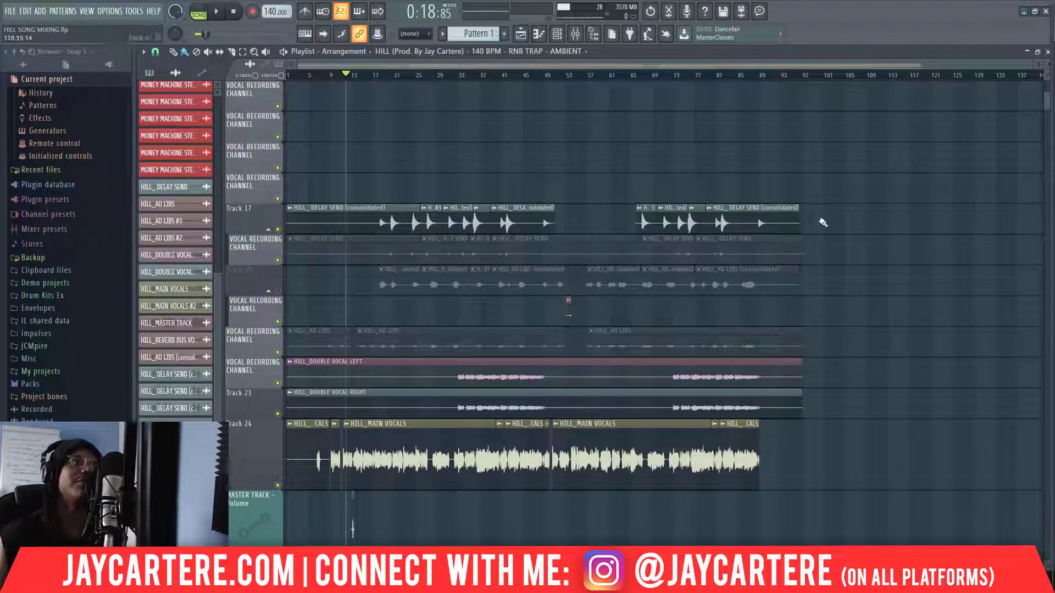
scroll(410, 469, "down", 4)
scroll(409, 469, "down", 4)
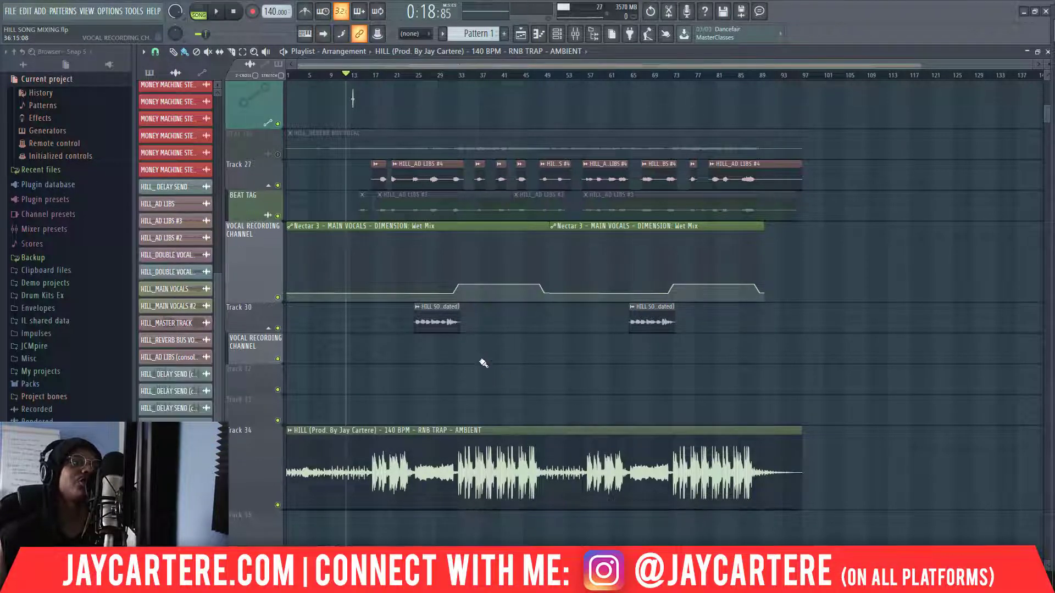
mouse_move(421, 226)
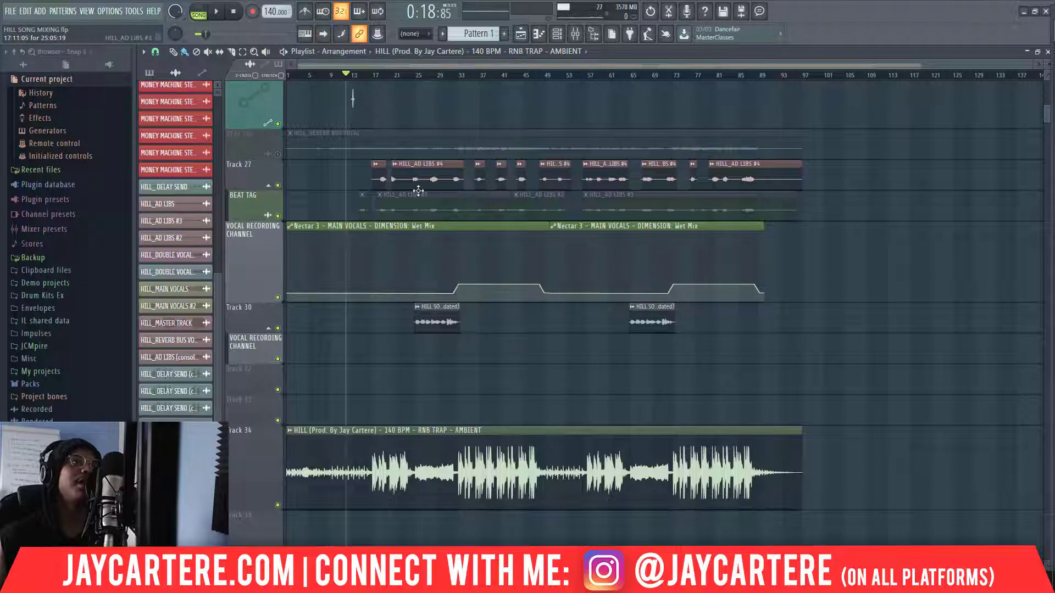
scroll(422, 220, "up", 2)
scroll(418, 425, "down", 1)
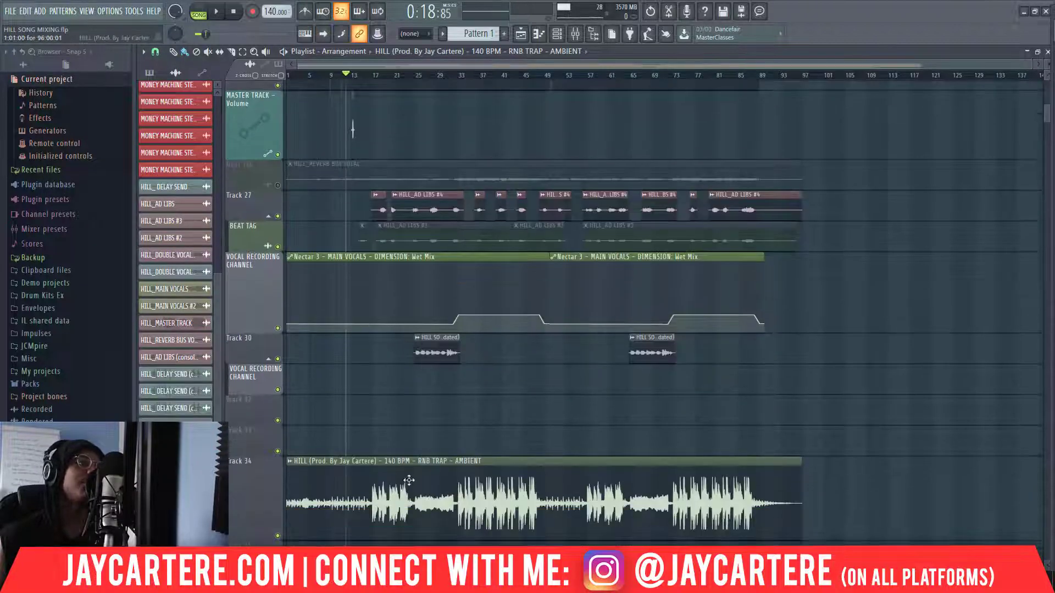
Step: Return to the browser's Nectar 3 Features page and read the Vocal Assistant section
left_click(1026, 13)
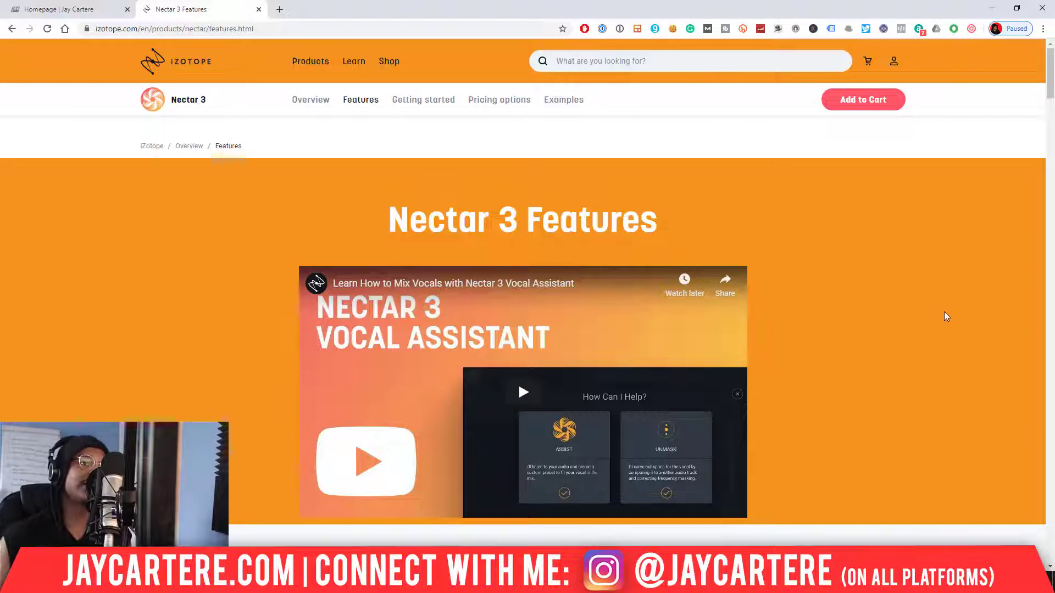
scroll(955, 282, "down", 4)
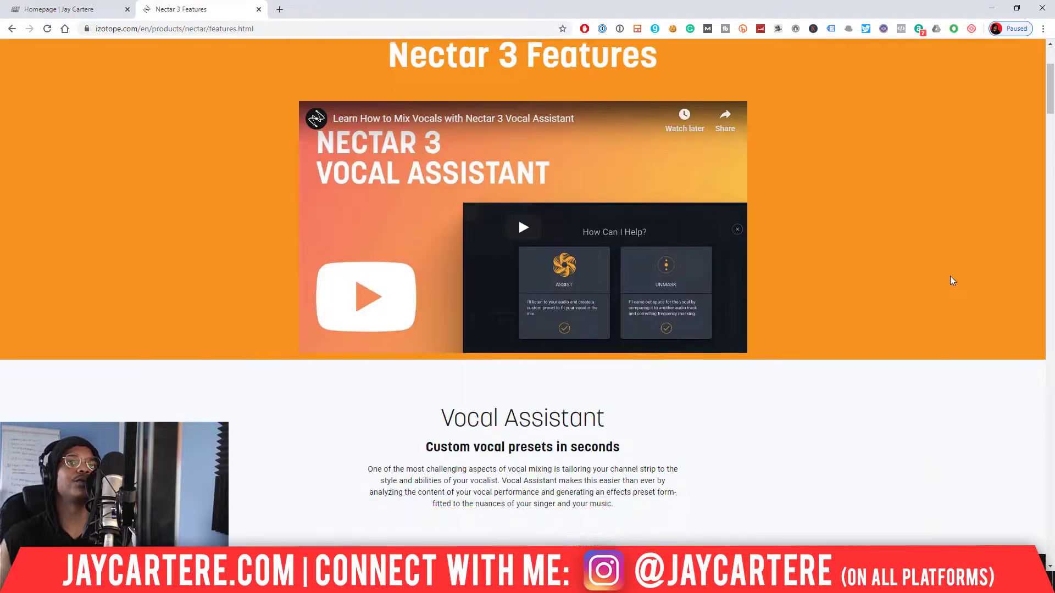
scroll(949, 283, "down", 2)
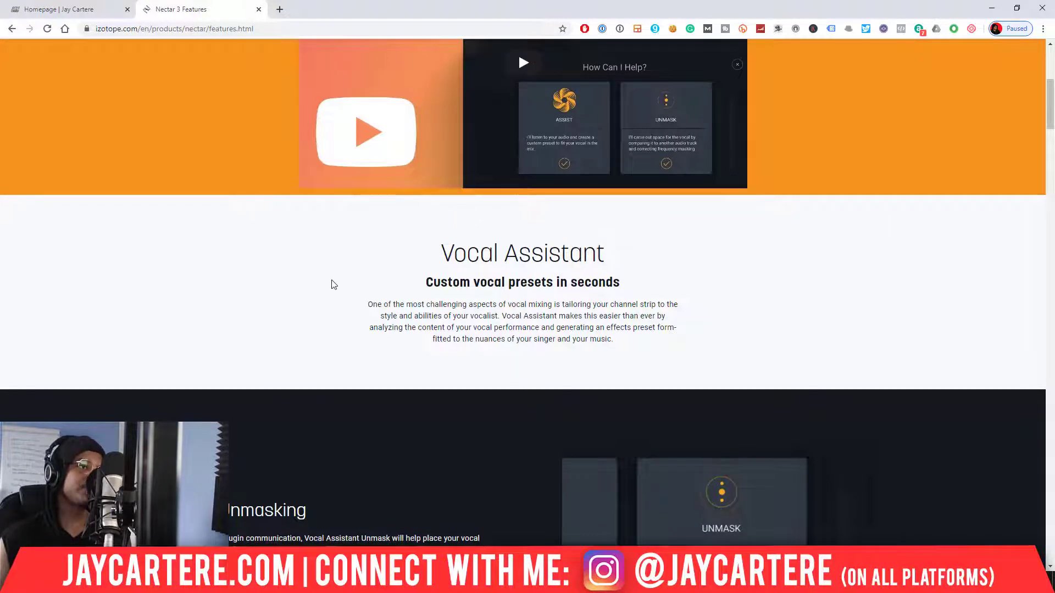
scroll(687, 252, "up", 6)
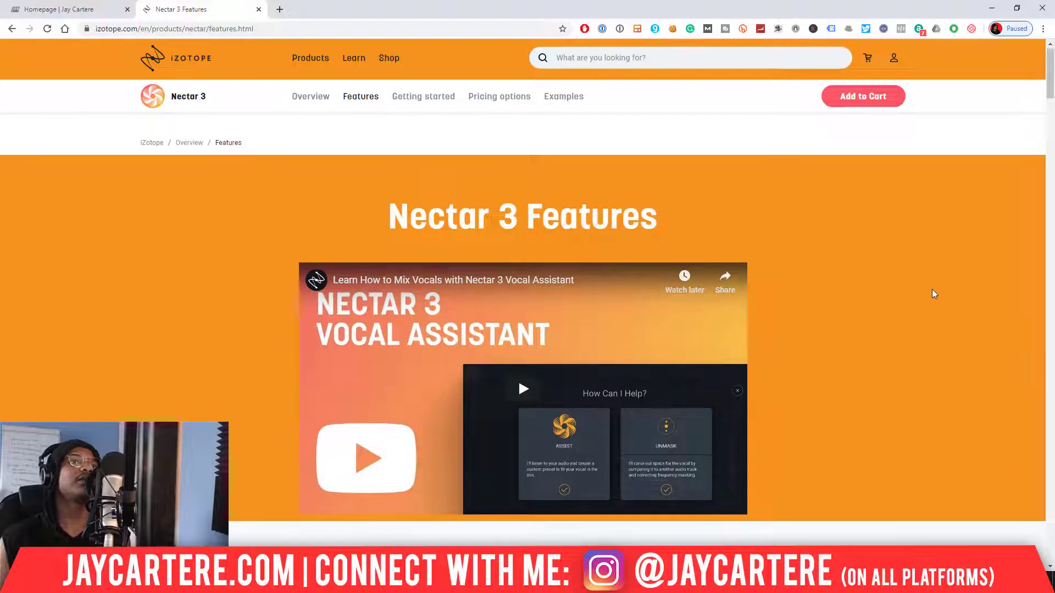
scroll(932, 289, "down", 5)
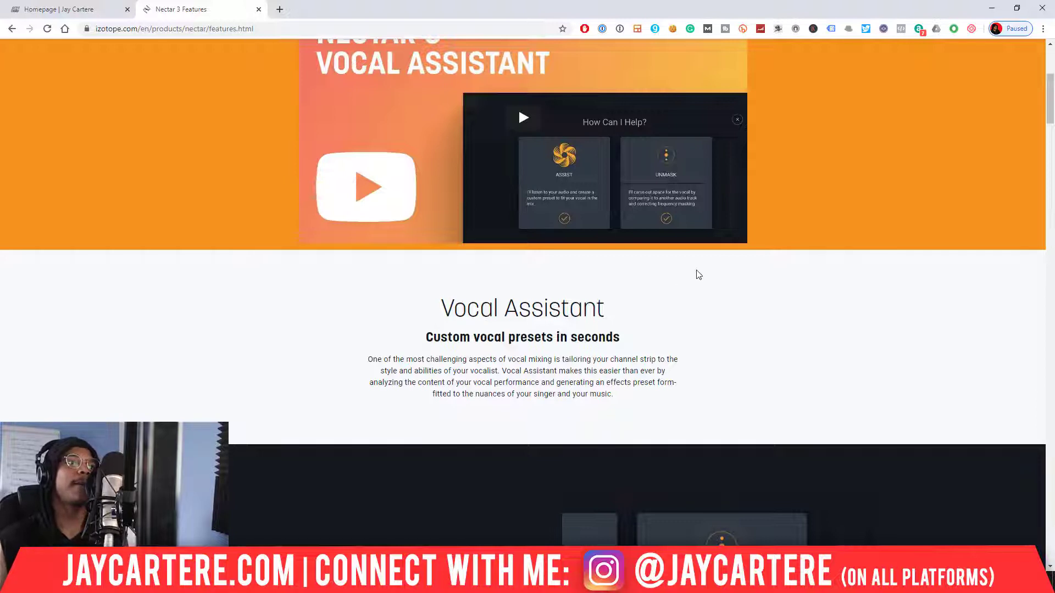
scroll(783, 264, "down", 2)
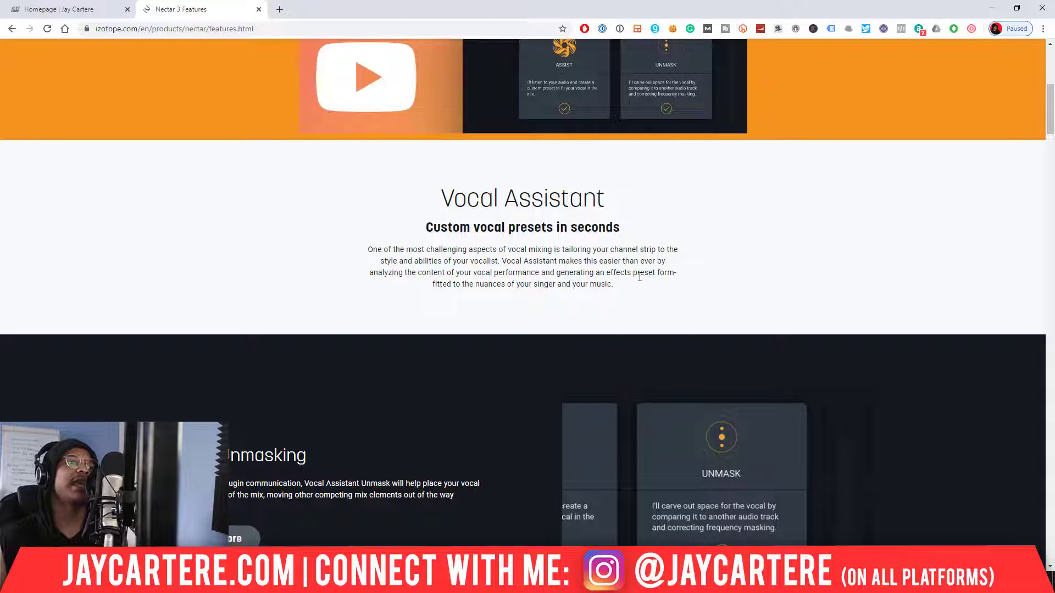
scroll(646, 289, "down", 1)
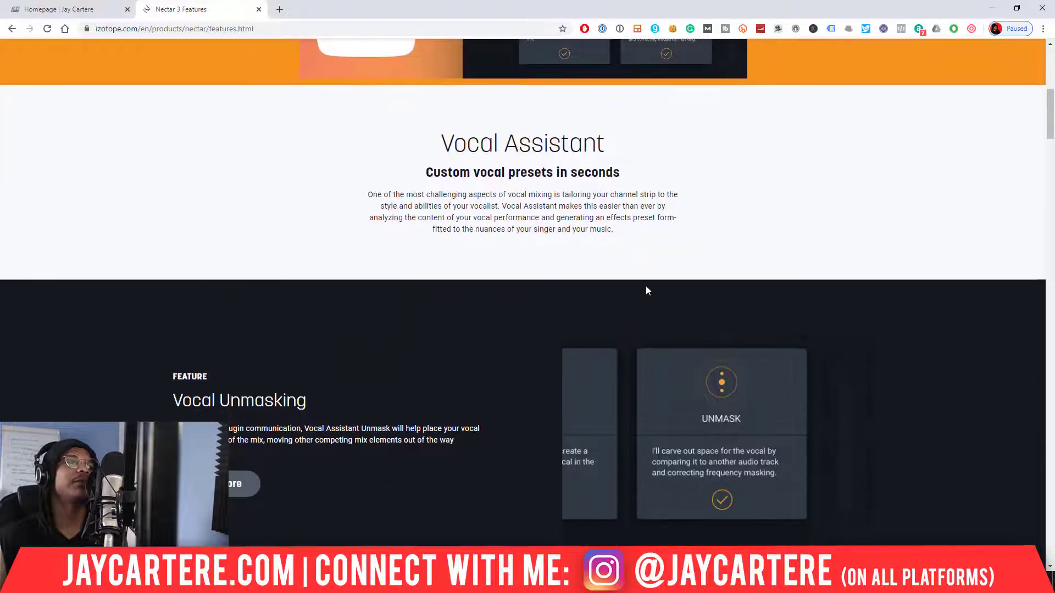
scroll(645, 287, "up", 1)
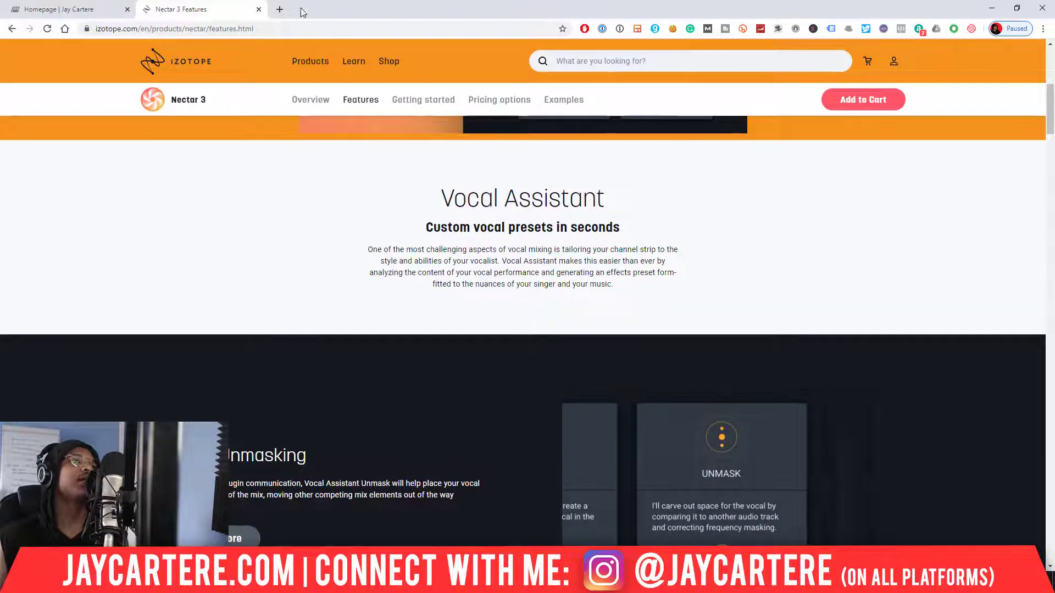
left_click(996, 7)
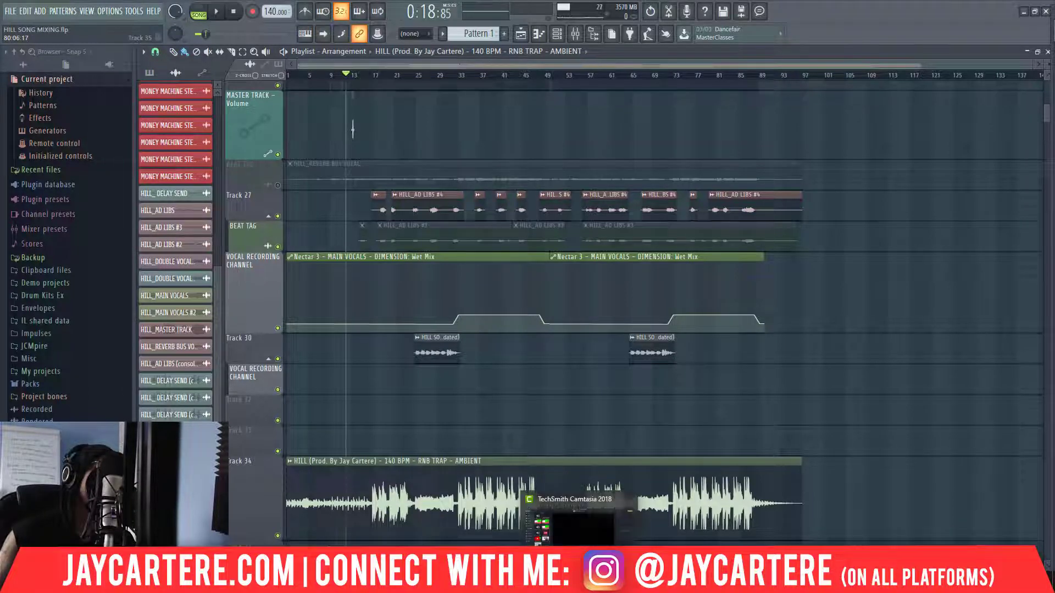
left_click(445, 582)
Step: Examine the Vocal Unmasking, Relay, Melodyne 4 essential & RX Breath Control and modules sections of the Nectar 3 Features page
scroll(454, 330, "down", 4)
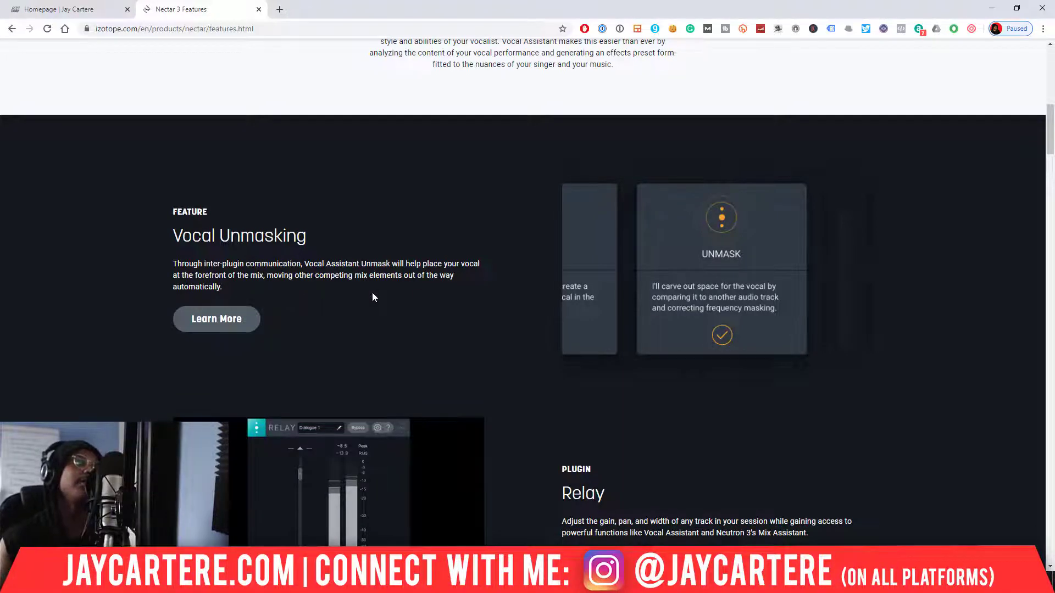
scroll(373, 297, "down", 3)
scroll(655, 305, "down", 1)
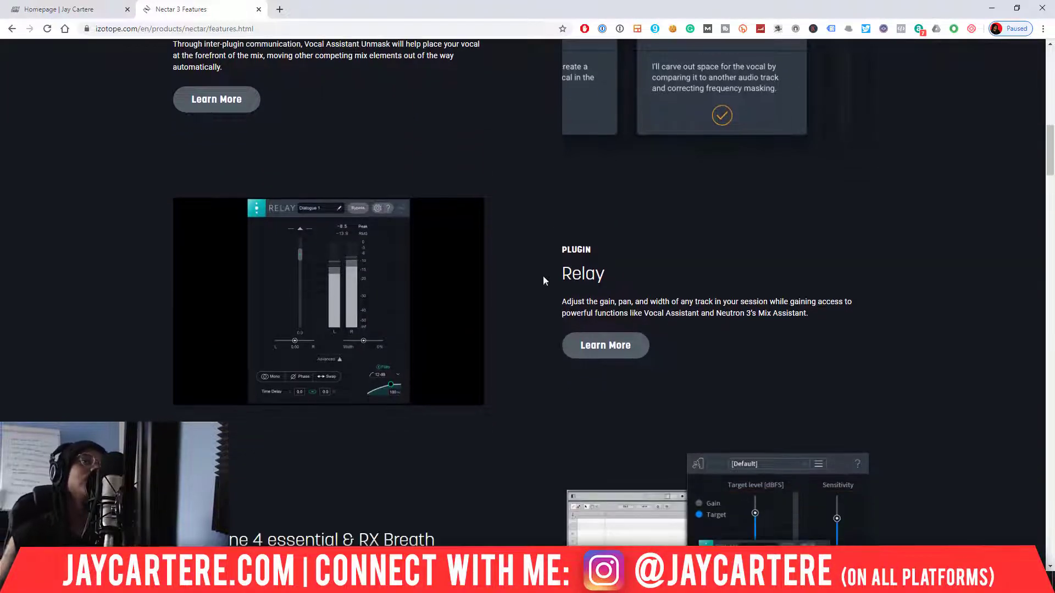
scroll(619, 275, "down", 4)
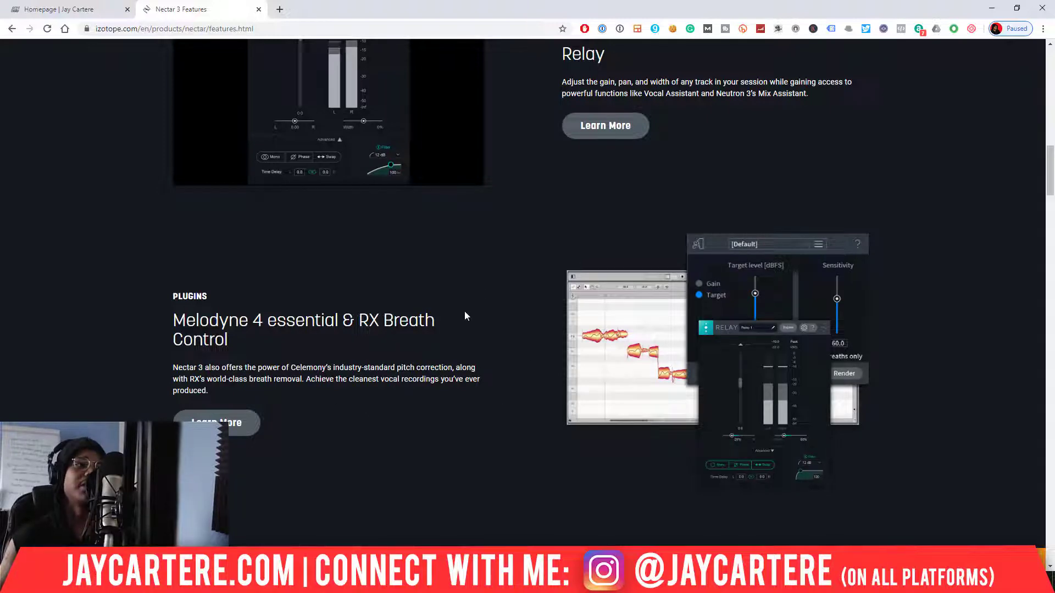
scroll(464, 311, "down", 8)
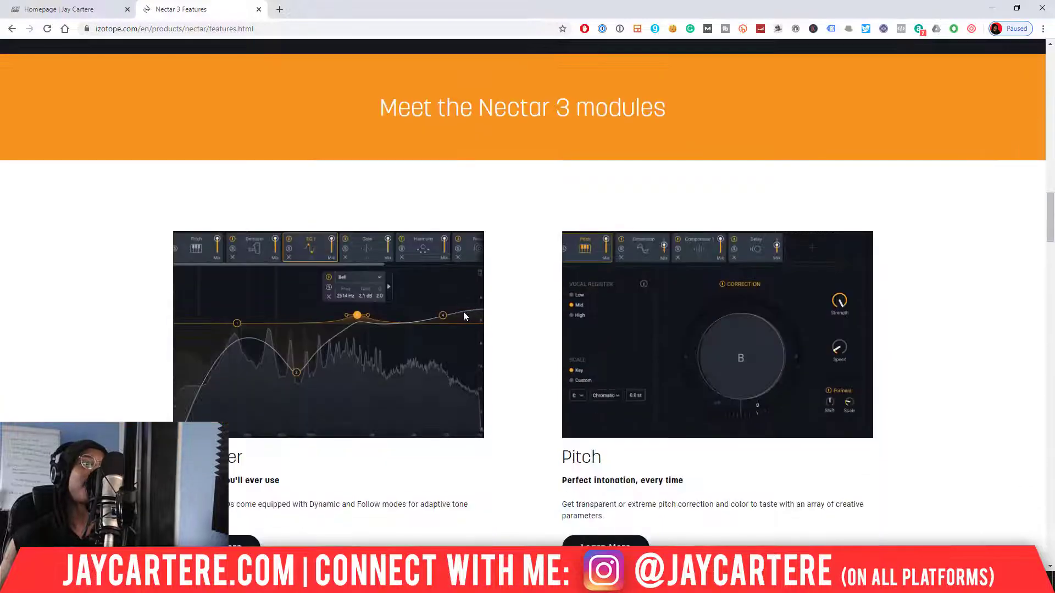
scroll(463, 312, "up", 7)
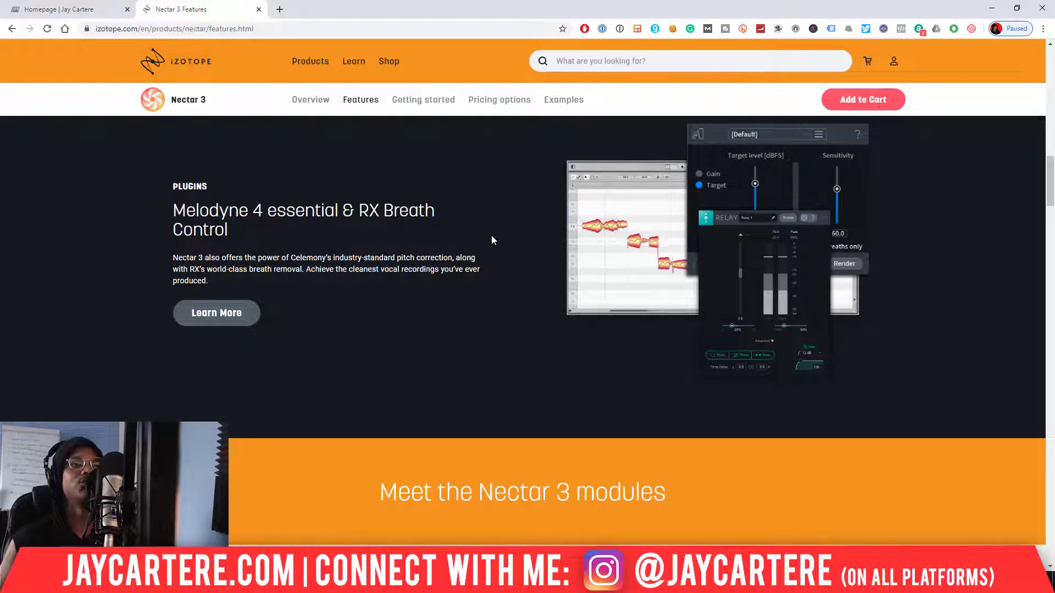
scroll(490, 235, "down", 1)
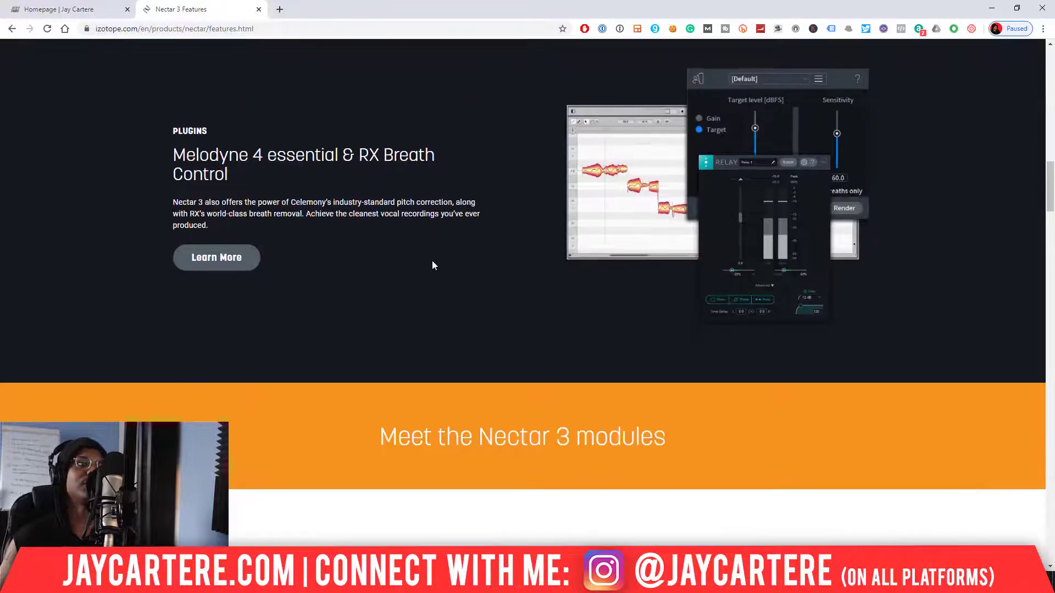
scroll(432, 263, "down", 5)
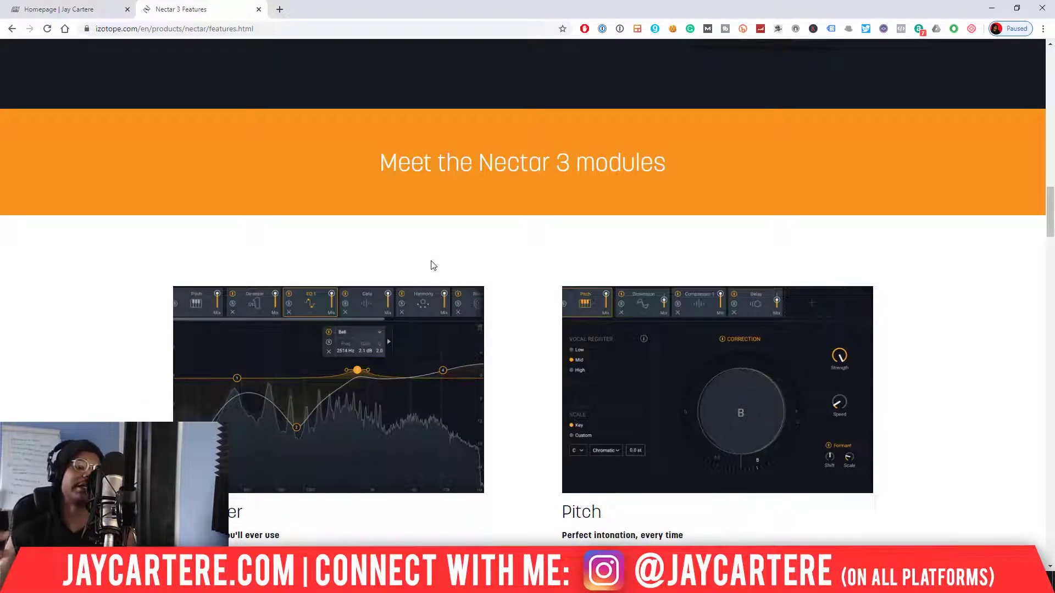
scroll(432, 266, "up", 6)
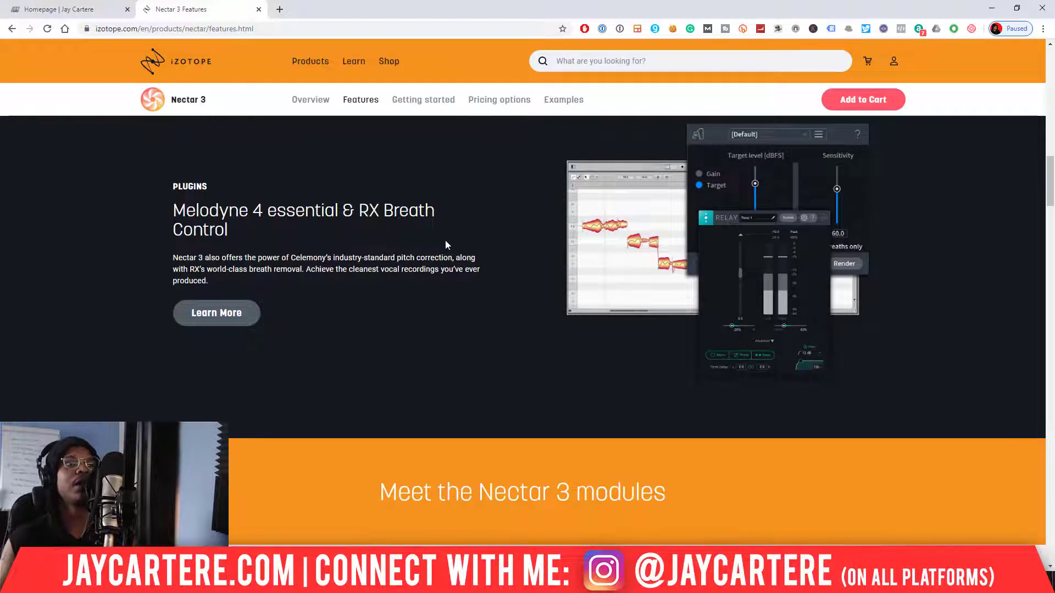
scroll(446, 245, "down", 2)
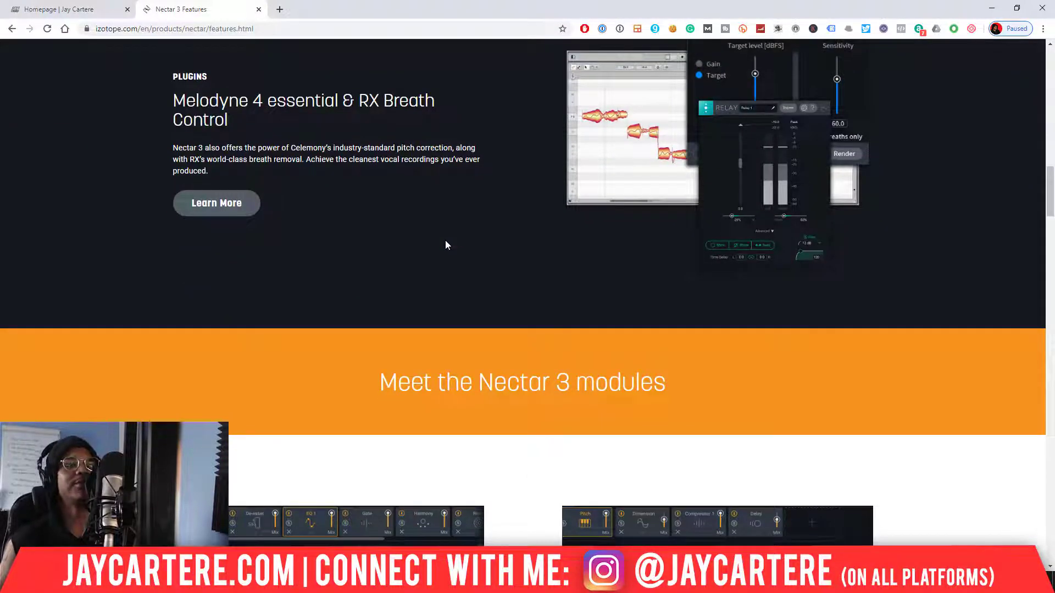
scroll(544, 203, "up", 11)
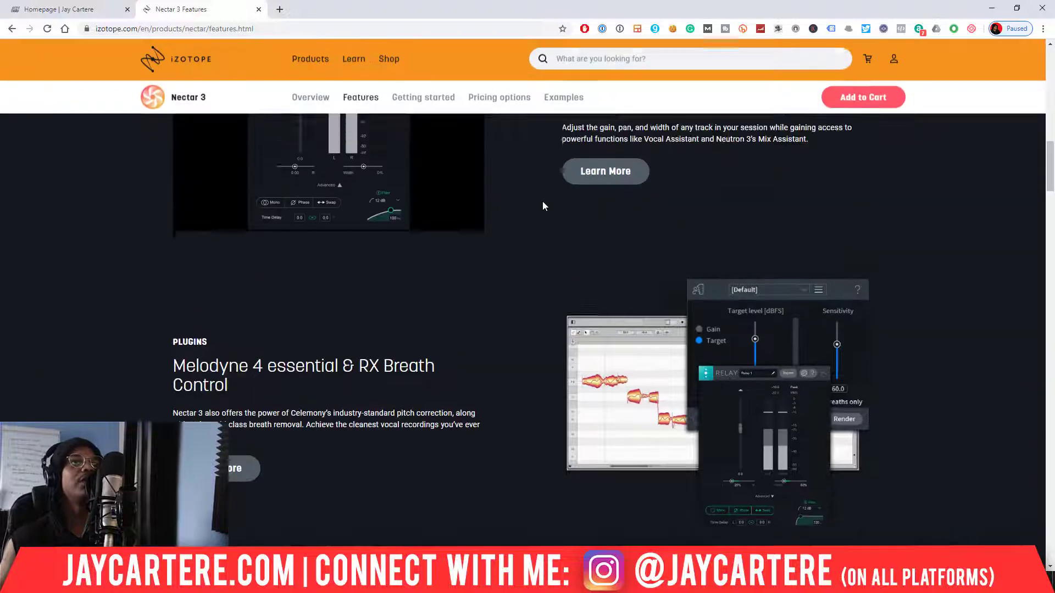
scroll(542, 202, "up", 2)
scroll(542, 203, "down", 2)
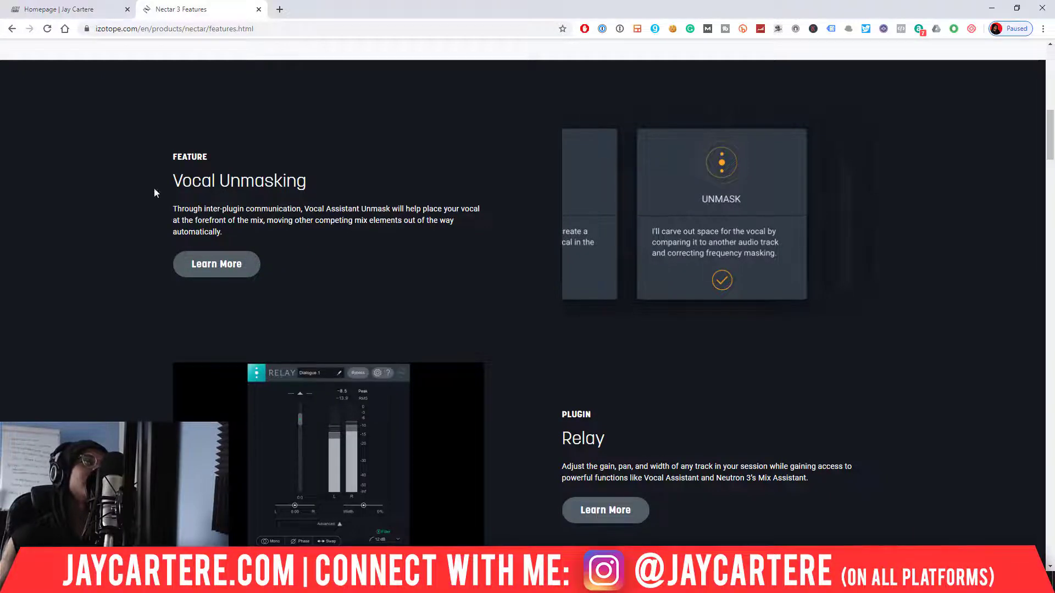
scroll(322, 202, "up", 5)
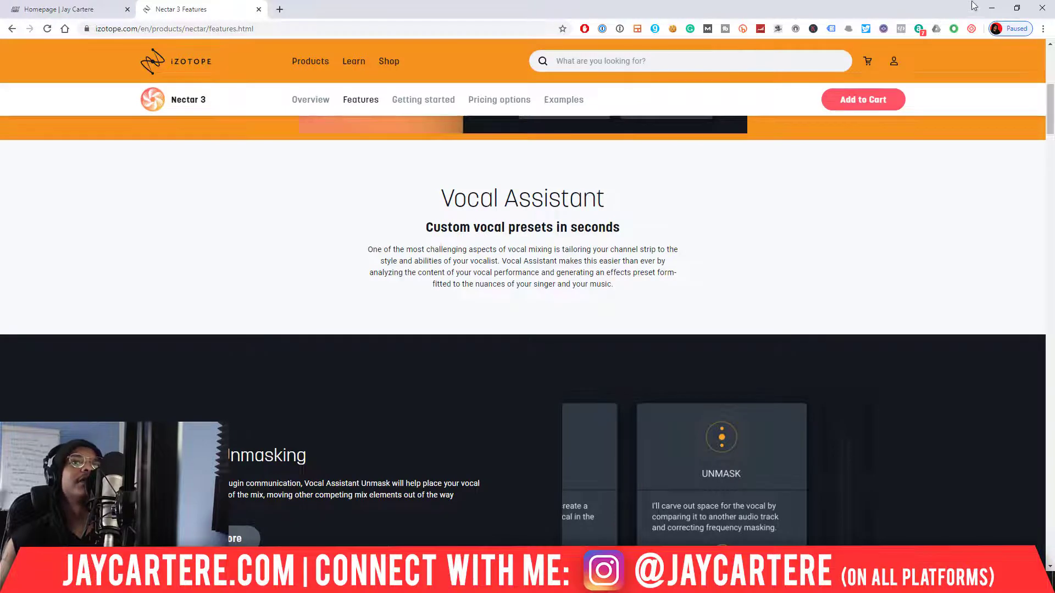
Step: Switch back to FL Studio, show the mixer and select the MAIN VOCALS track so its effect slots are in view
left_click(991, 8)
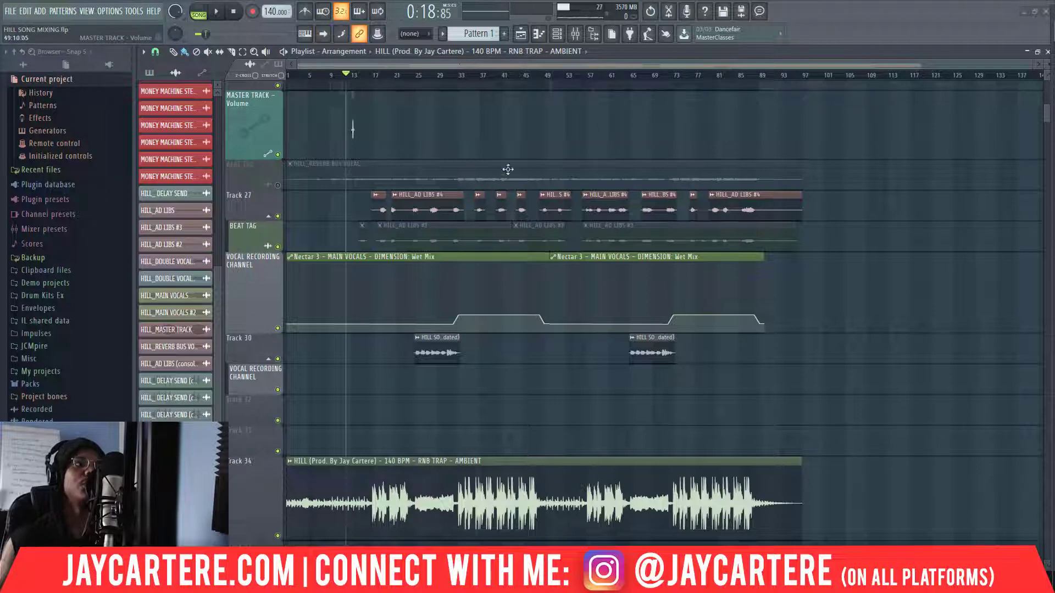
key("F9")
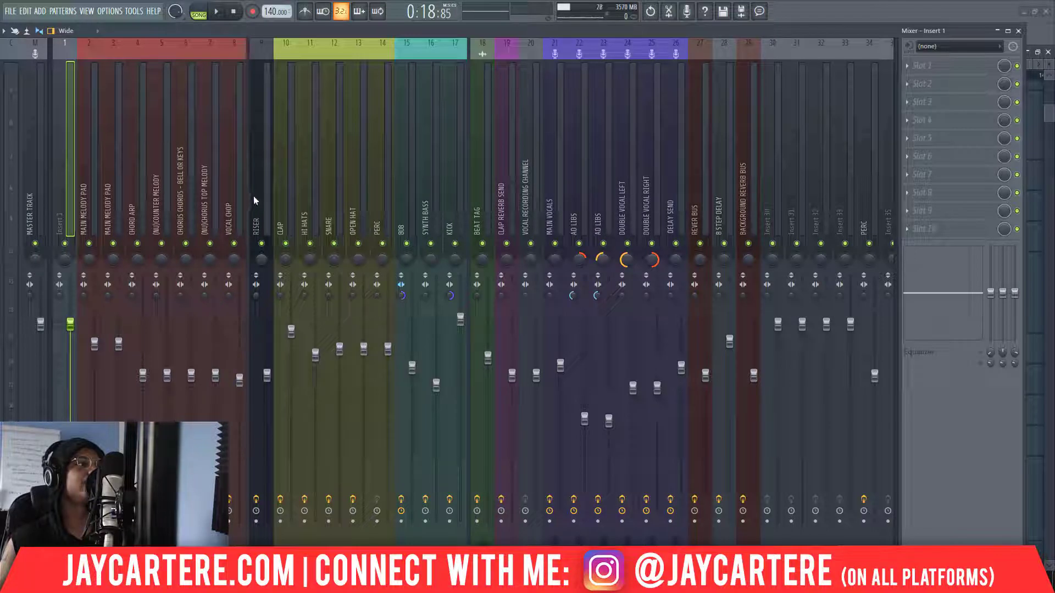
mouse_move(181, 28)
left_mouse_down()
mouse_move(190, 41)
mouse_move(190, 21)
left_mouse_up()
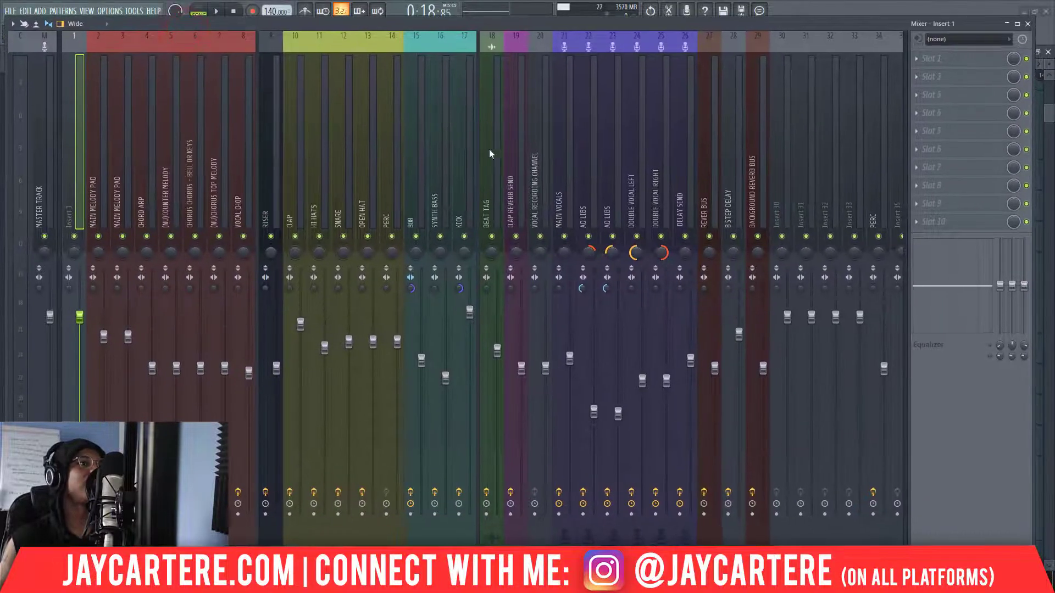
left_click(562, 172)
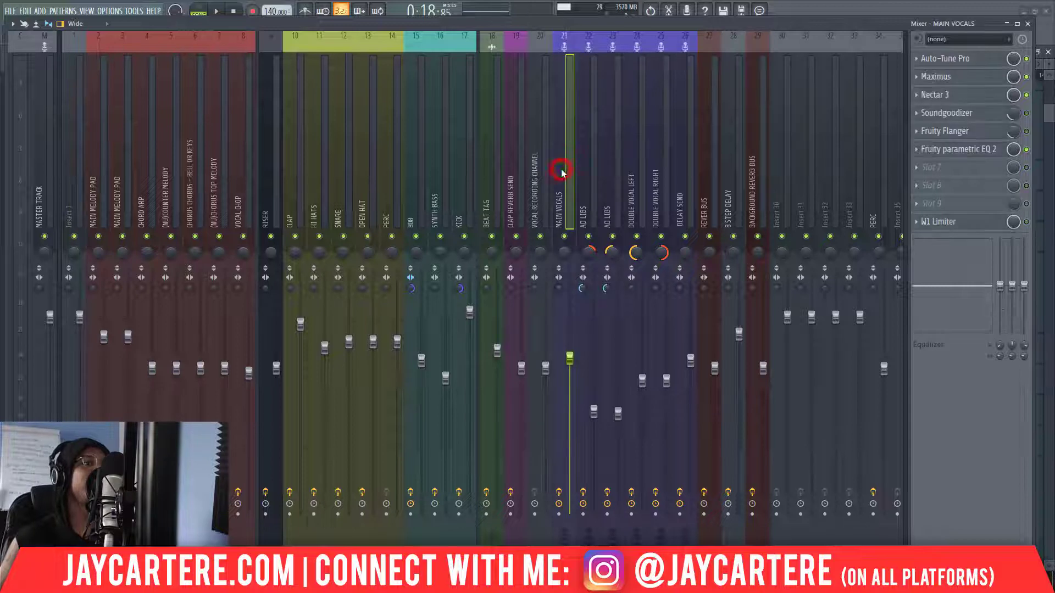
left_click_drag(757, 22, 711, 19)
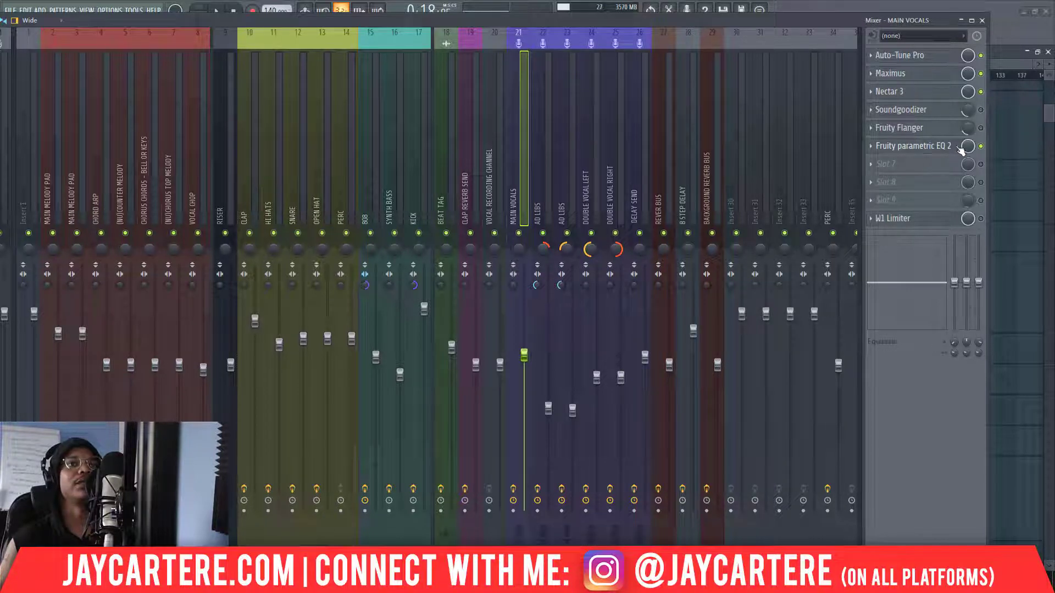
Step: Open Fruity parametric EQ 2 on the MAIN VOCALS track and move the mixer clear of the plugin window
left_click(940, 147)
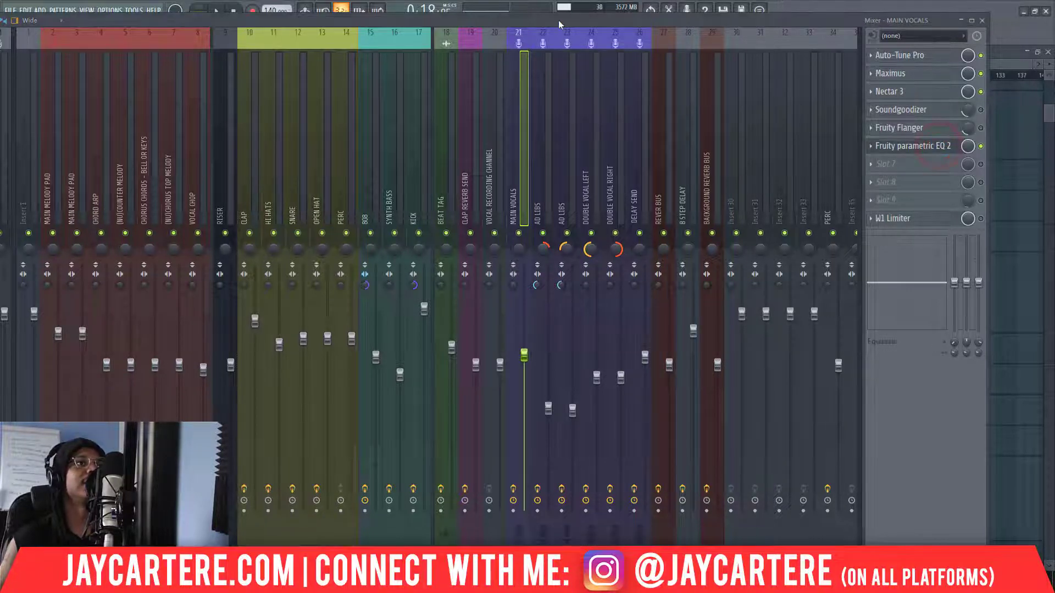
double_click(559, 24)
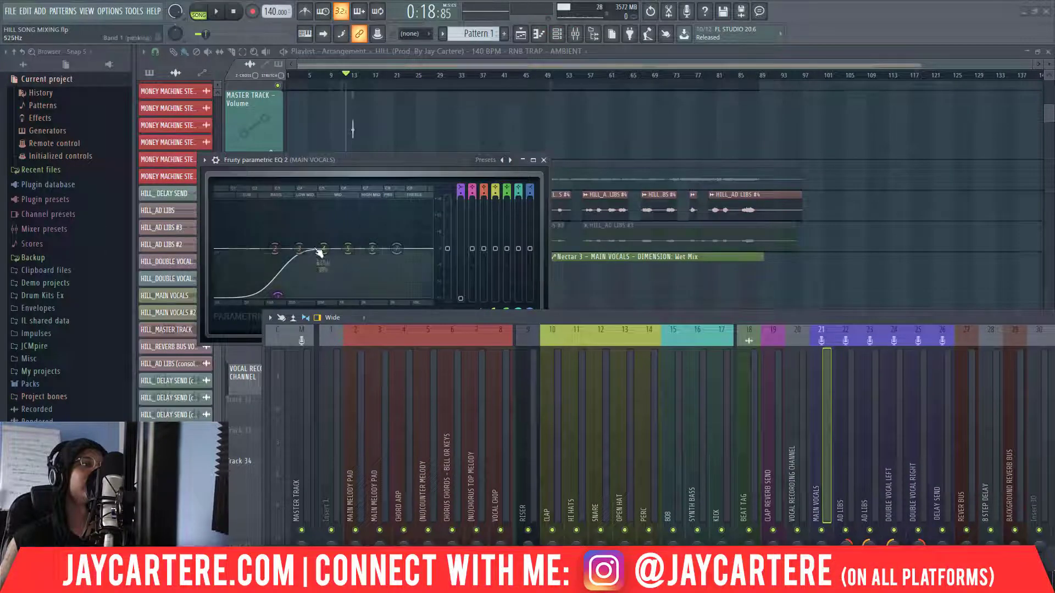
Step: Close the parametric EQ window and load another Nectar 3 into slot 7 of the MAIN VOCALS track
left_click(544, 160)
double_click(673, 317)
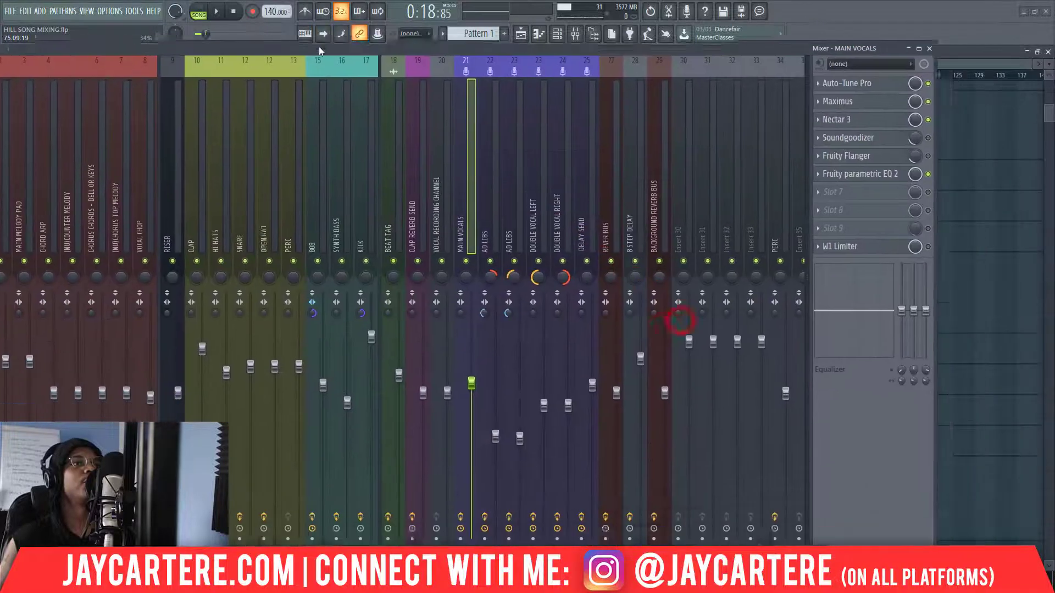
left_click(967, 175)
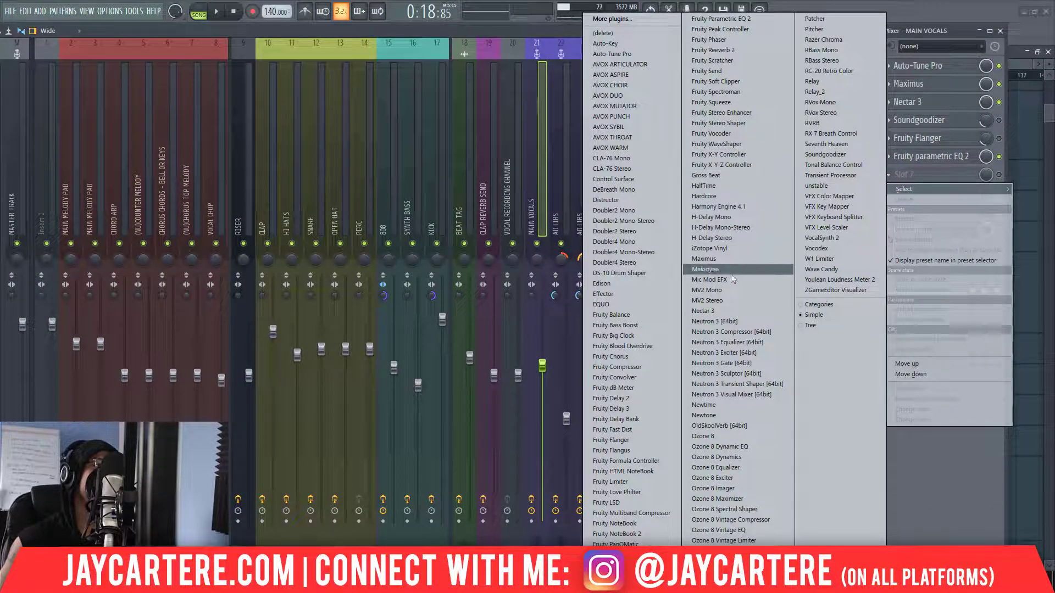
left_click(728, 311)
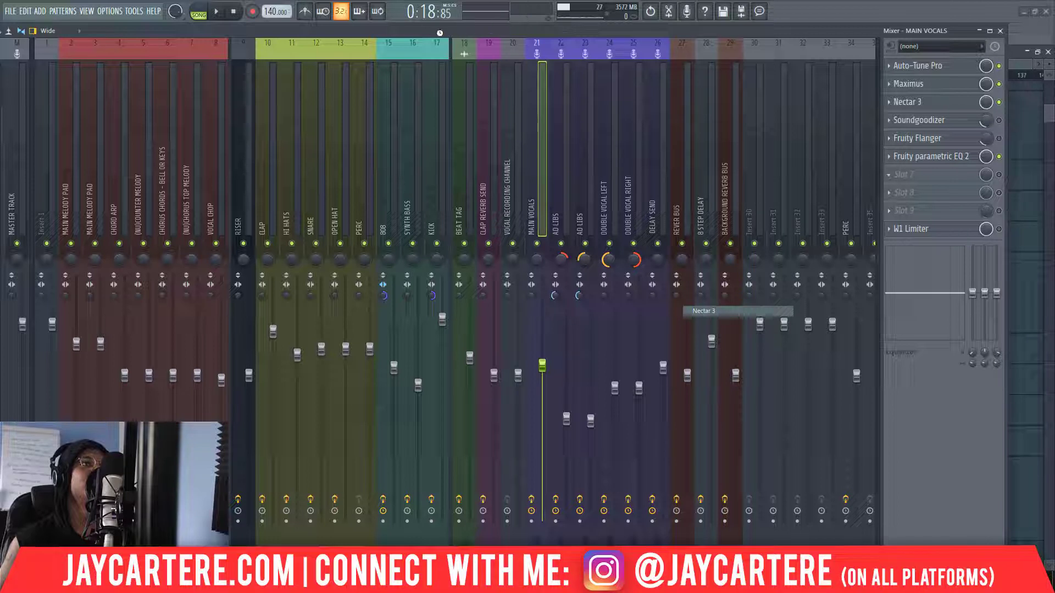
Step: Disable Maximus, the original Nectar 3 and Fruity parametric EQ 2 on MAIN VOCALS, and move the mixer clear of the new Nectar 3 window
left_click(999, 83)
left_click(999, 103)
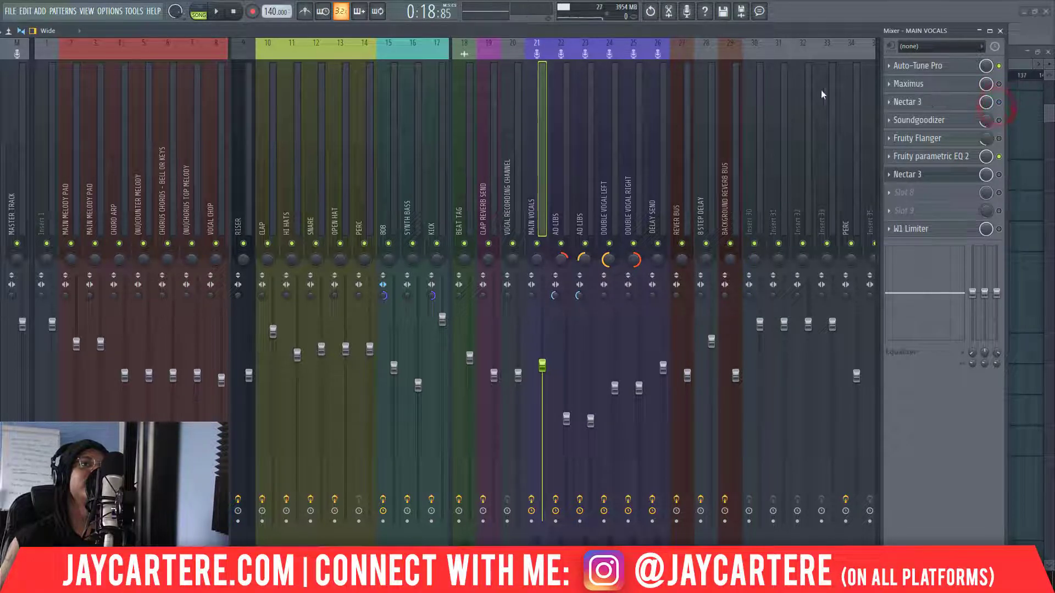
left_click(999, 156)
left_click_drag(653, 33, 1054, 25)
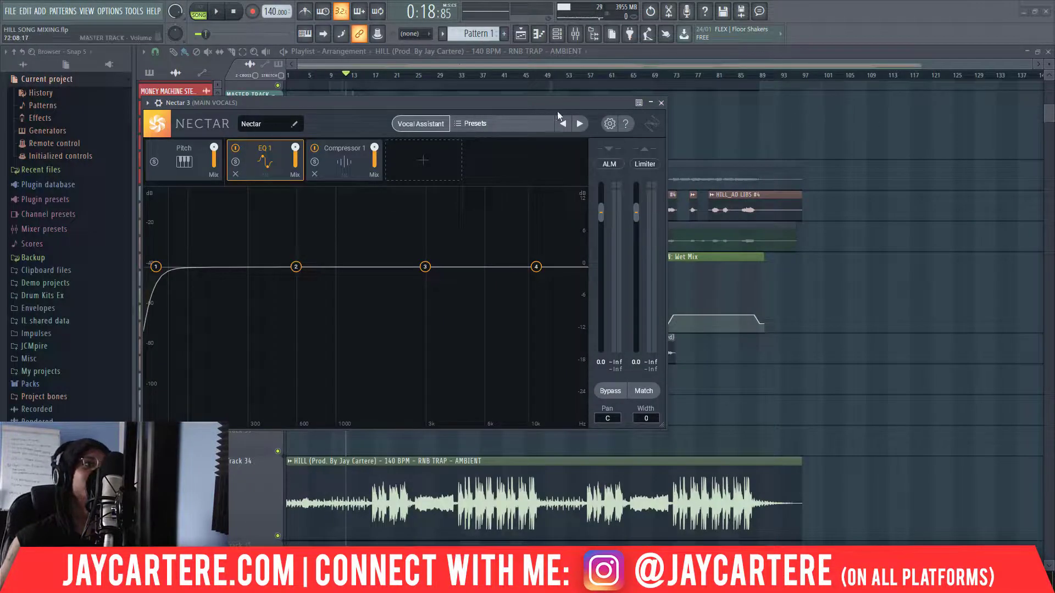
Step: Toggle the Detached option of the new Nectar 3 window and move the window aside to uncover the playlist
left_click_drag(545, 104, 599, 87)
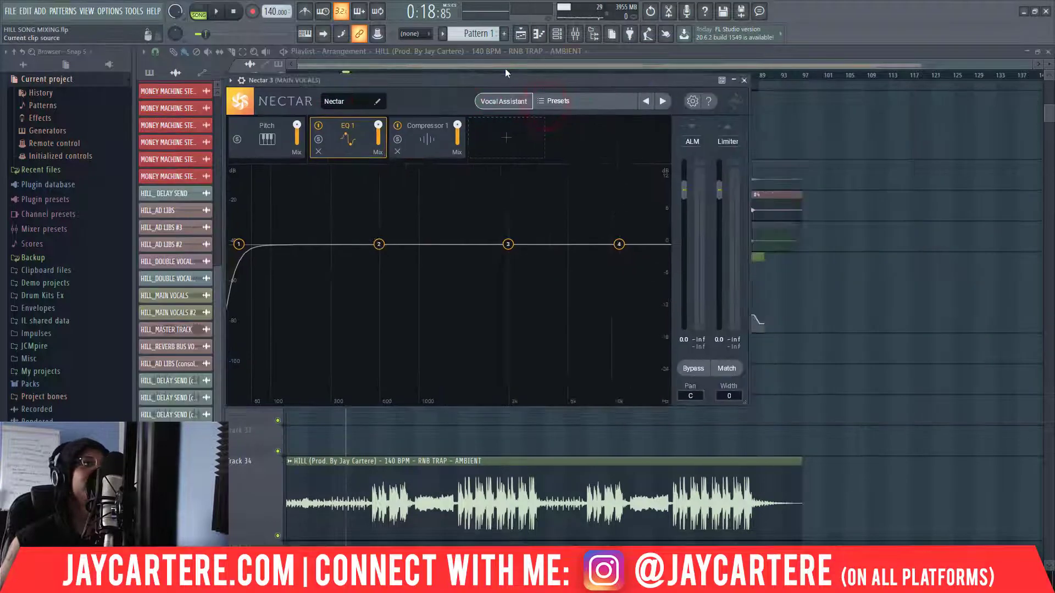
left_click(231, 81)
left_click(263, 306)
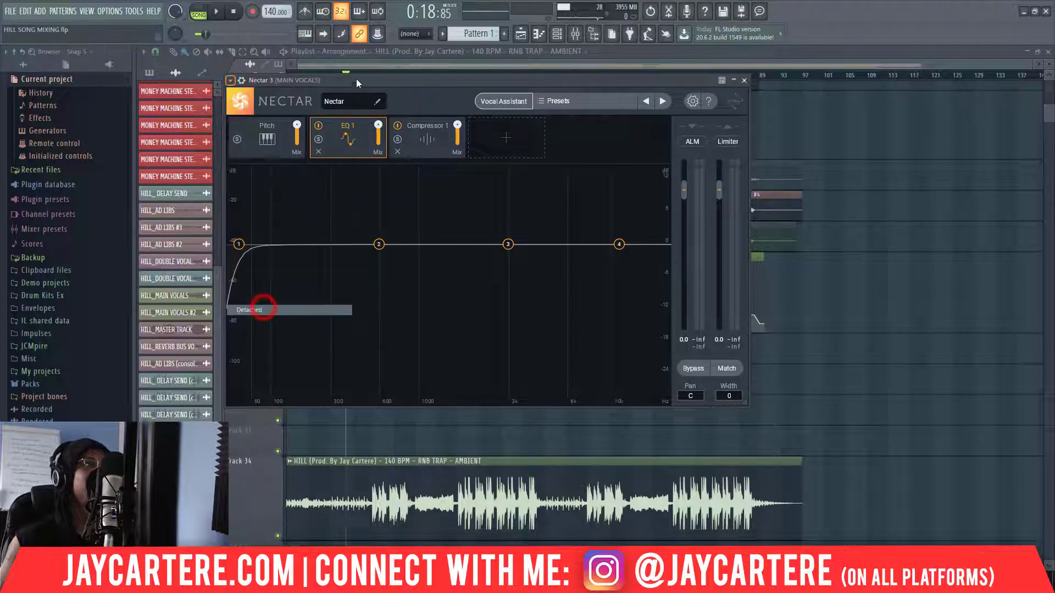
left_click_drag(356, 78, 701, 88)
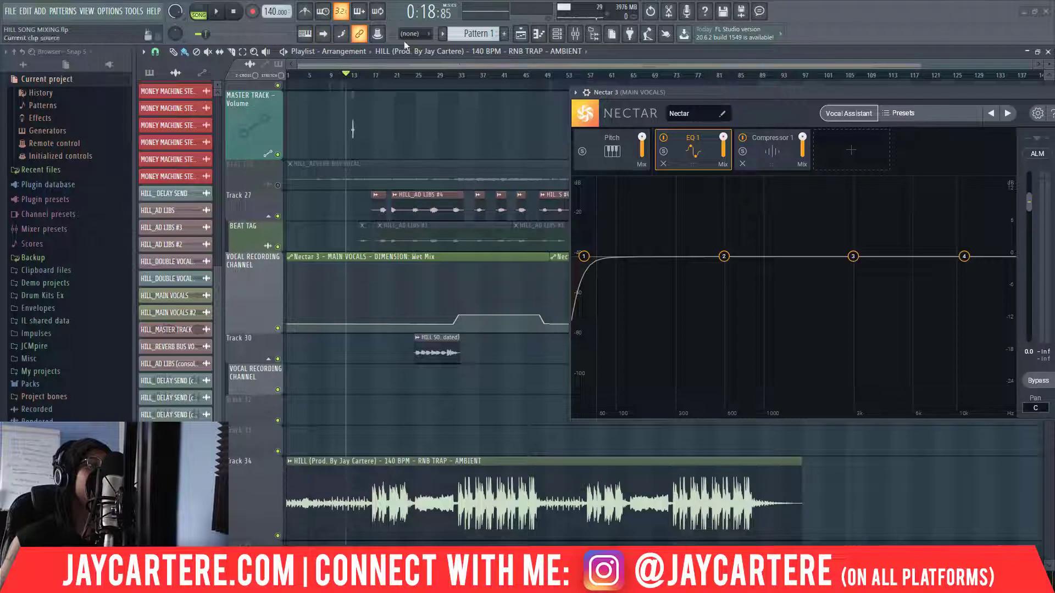
Step: Play a few seconds of the song while watching Nectar 3's EQ spectrum, and bring its window back over the playlist
key("space")
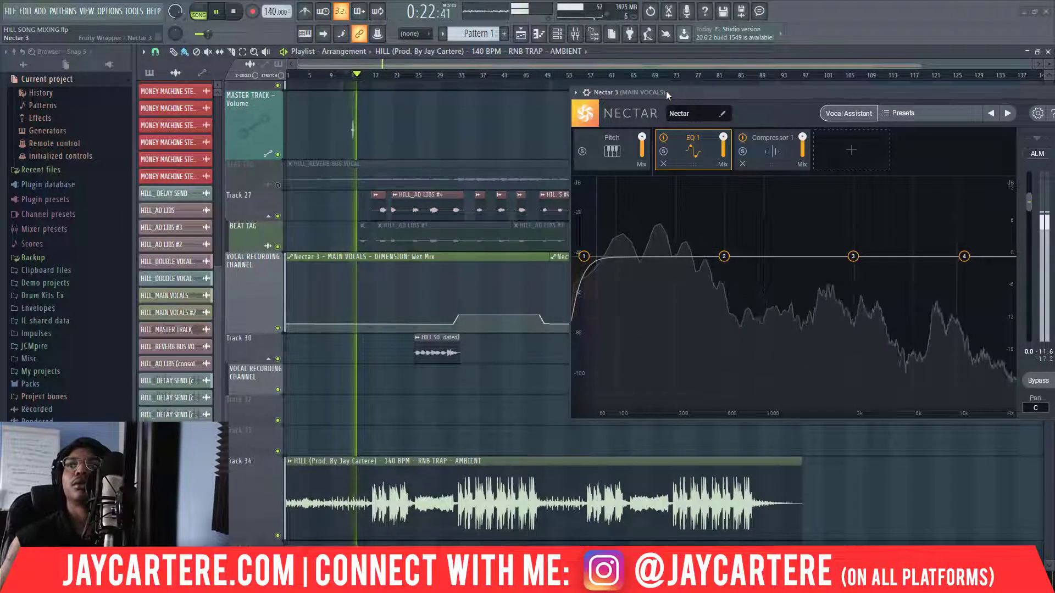
key("space")
left_click_drag(807, 89, 591, 111)
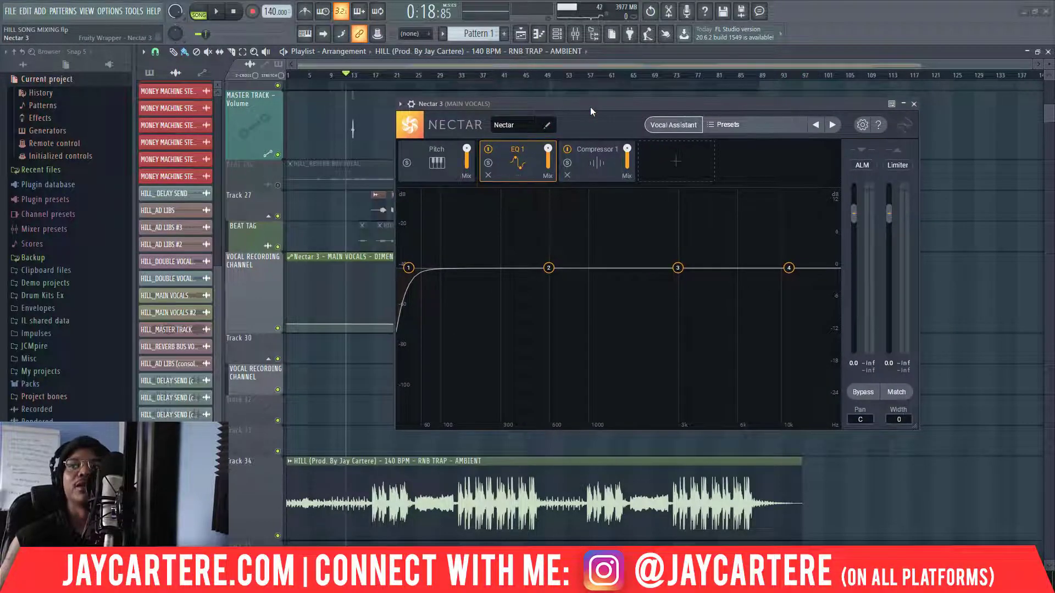
Step: Show the mixer and, with the song playing, inspect the effect chains of the DOUBLE VOCAL, DELAY SEND, VOCAL RECORDING CHANNEL and MAIN VOCALS tracks
key("F9")
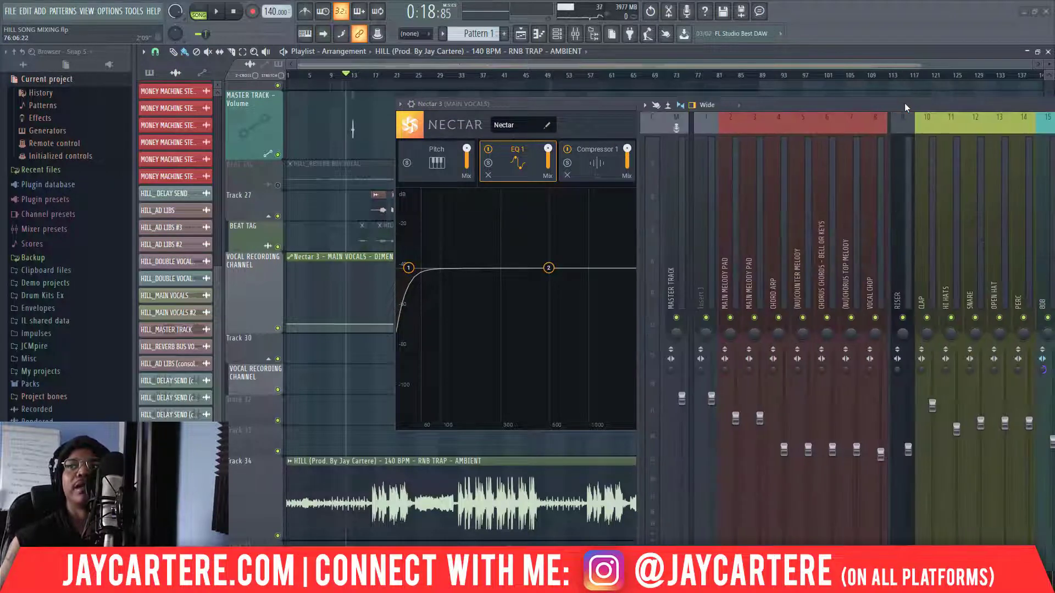
left_click_drag(905, 103, 200, 58)
key("space")
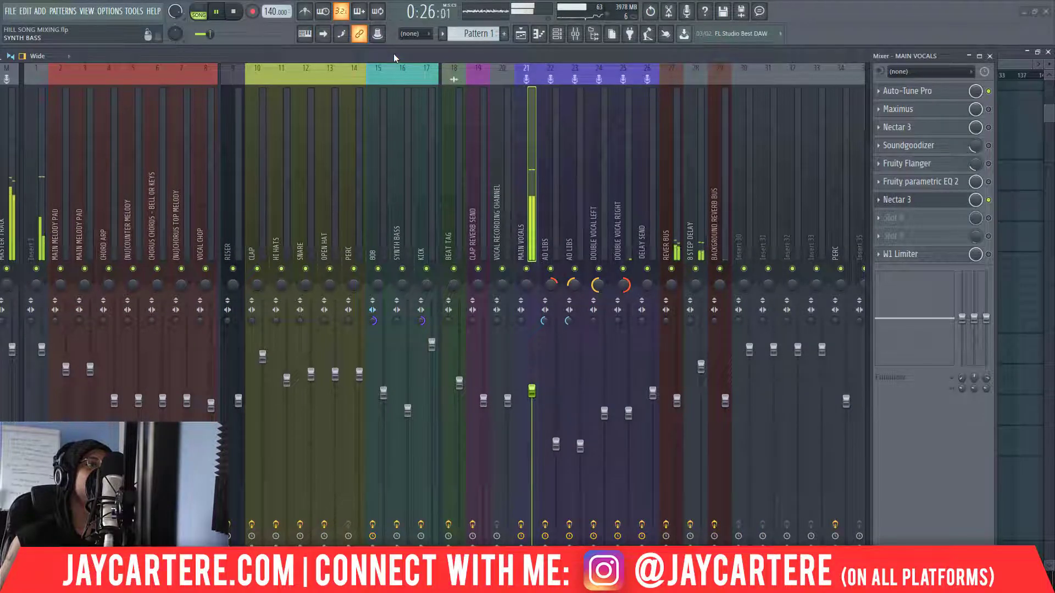
left_click(617, 205)
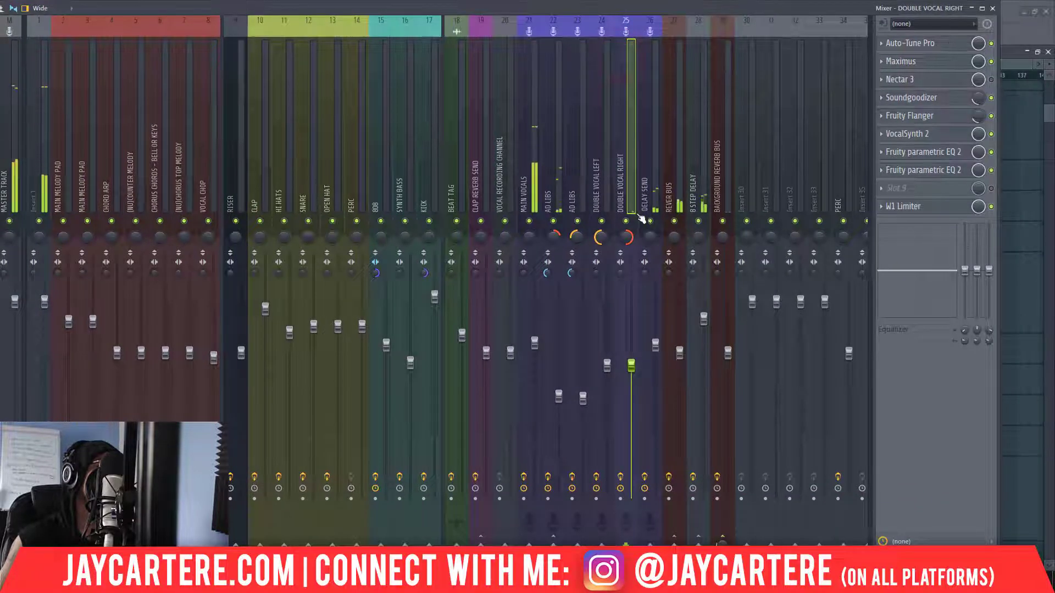
left_click(643, 180)
left_click(599, 194)
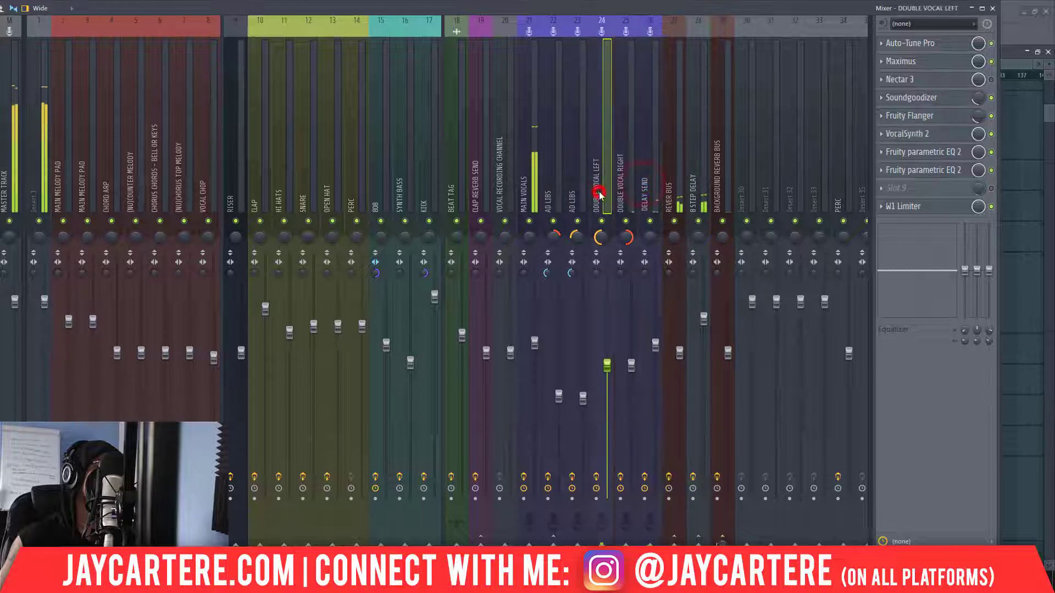
left_click(521, 185)
left_click(500, 191)
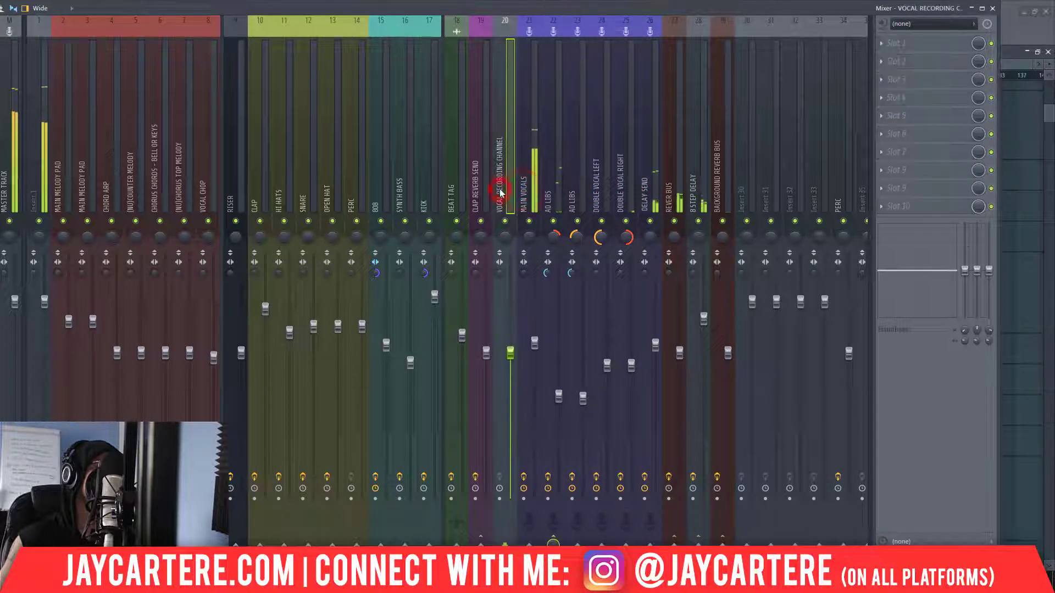
left_click(530, 189)
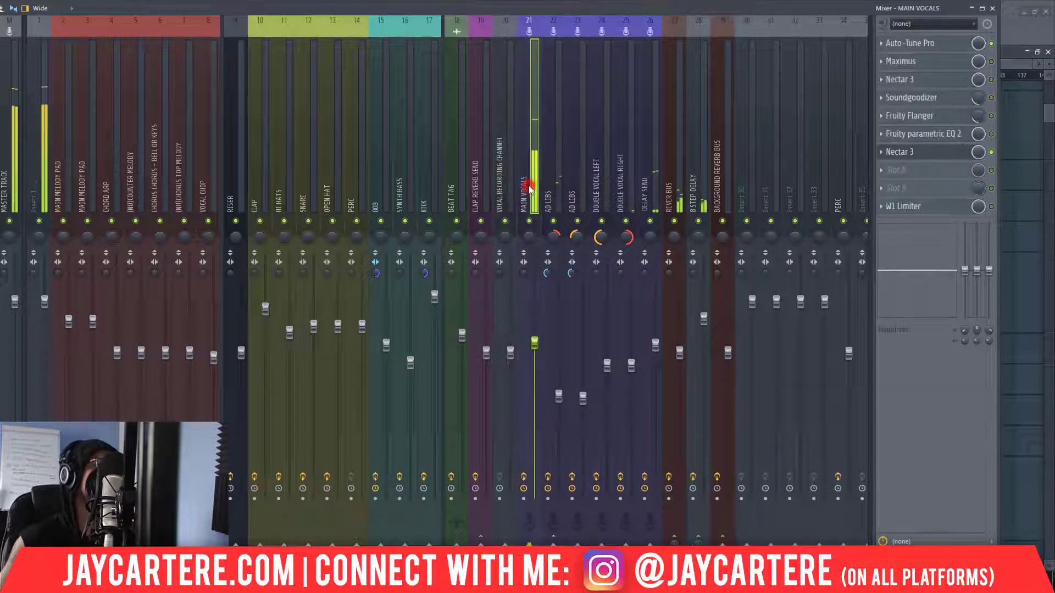
Step: Compare the effect slots of DOUBLE VOCAL LEFT, DOUBLE VOCAL RIGHT, DELAY SEND and REVER BUS during playback
left_click(598, 187)
left_click(629, 183)
left_click(648, 185)
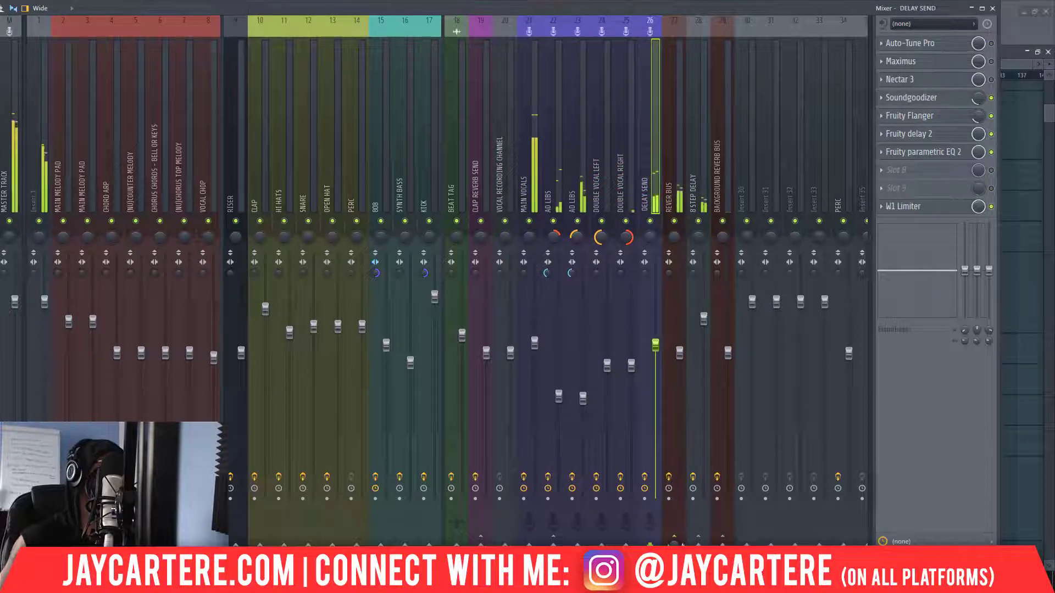
left_click(669, 195)
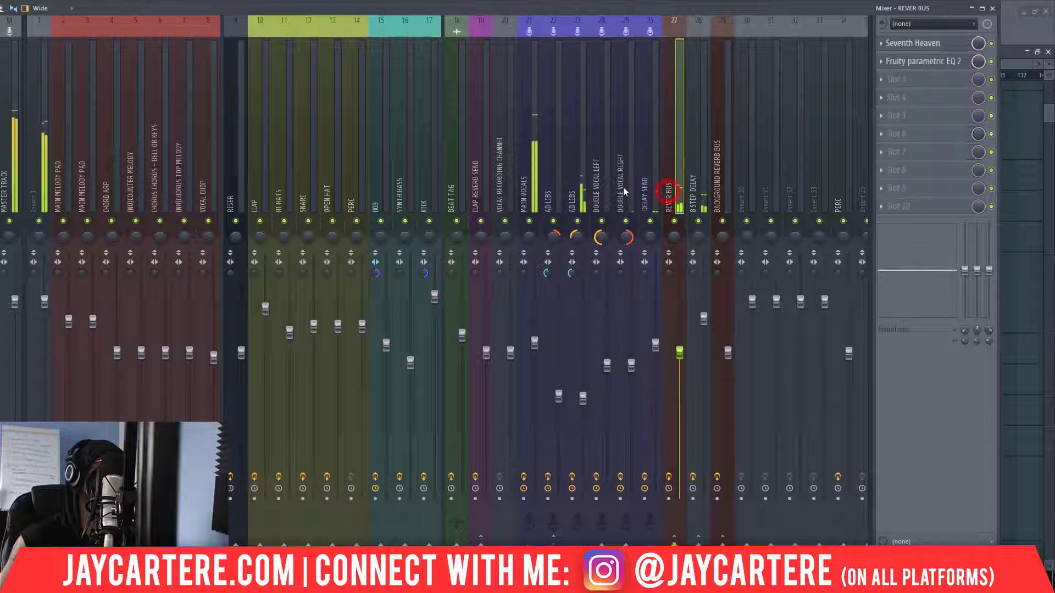
left_click(623, 186)
left_click(588, 192)
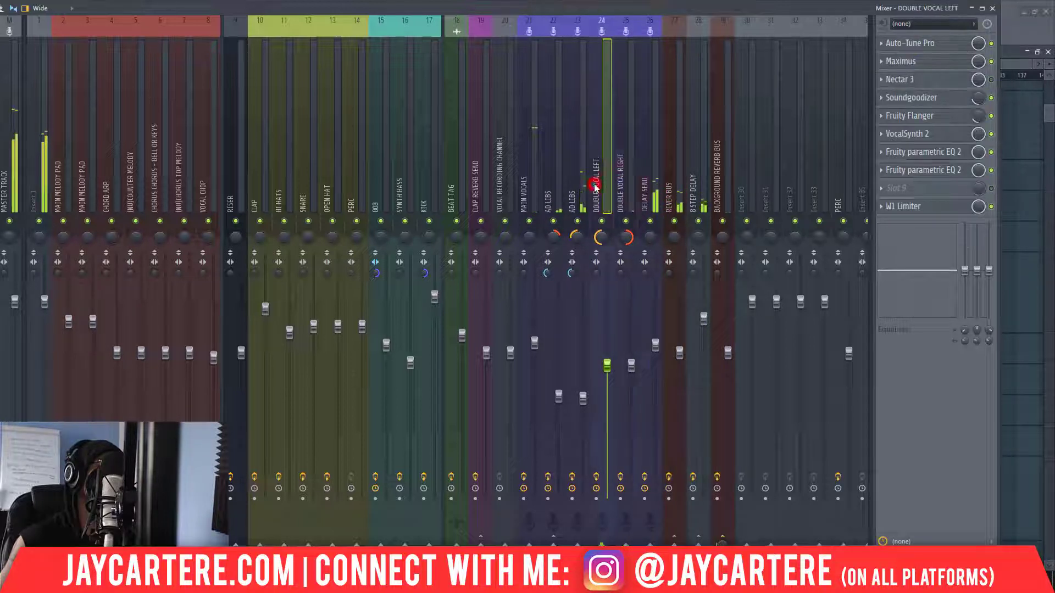
left_click(629, 183)
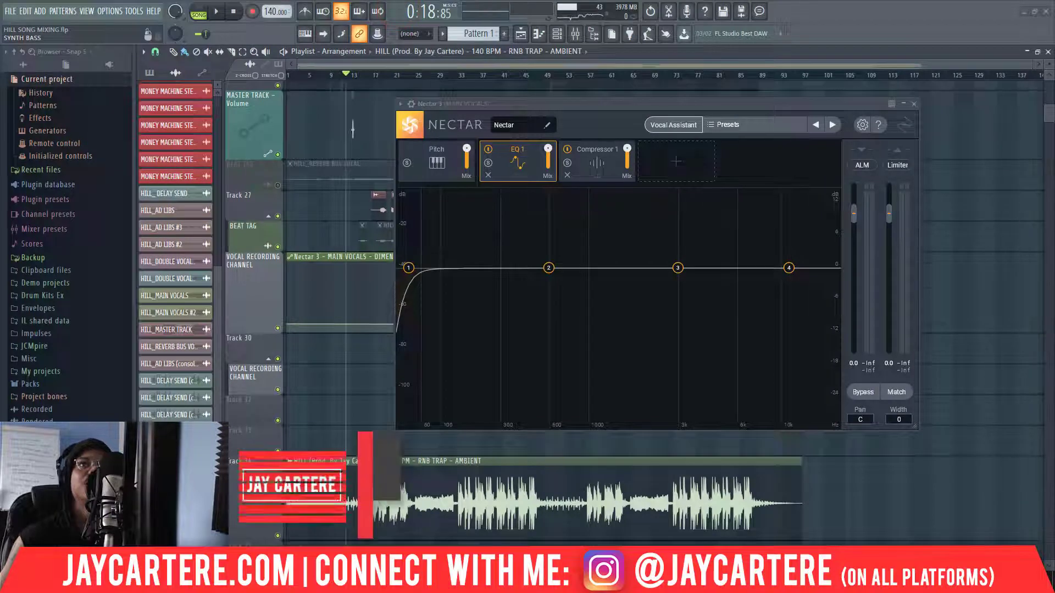
Step: Reposition the Nectar 3 window and play a short stretch of the main vocals with the plugin active
left_click_drag(703, 105, 632, 112)
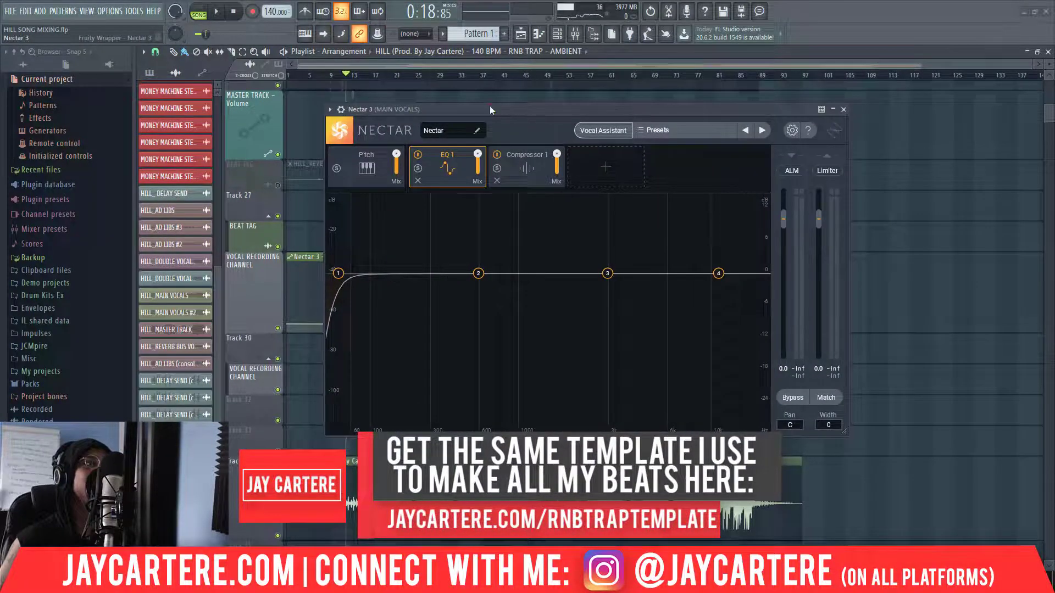
left_click_drag(476, 103, 471, 102)
key("space")
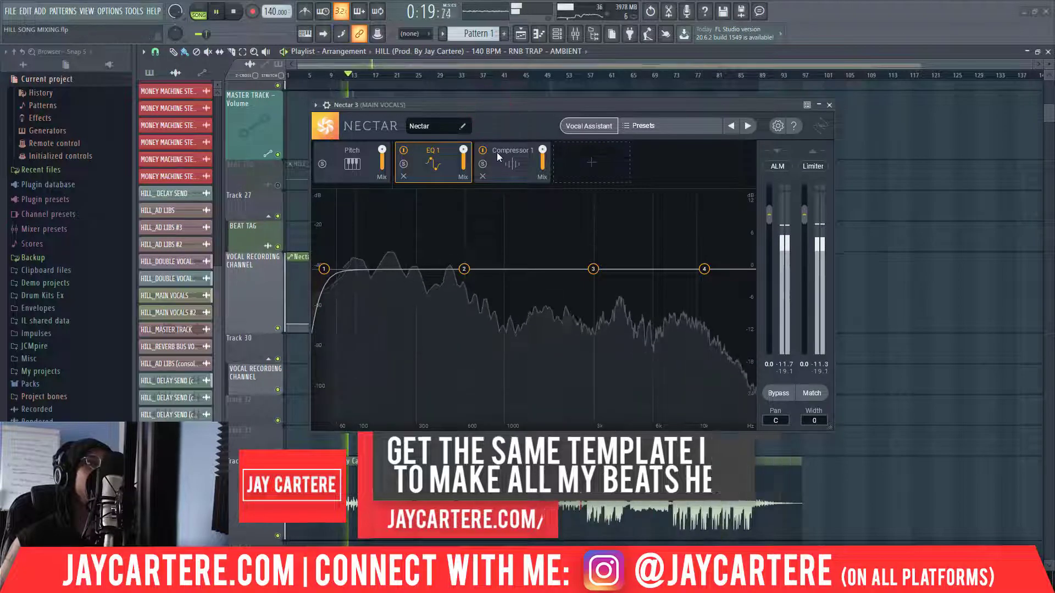
key("space")
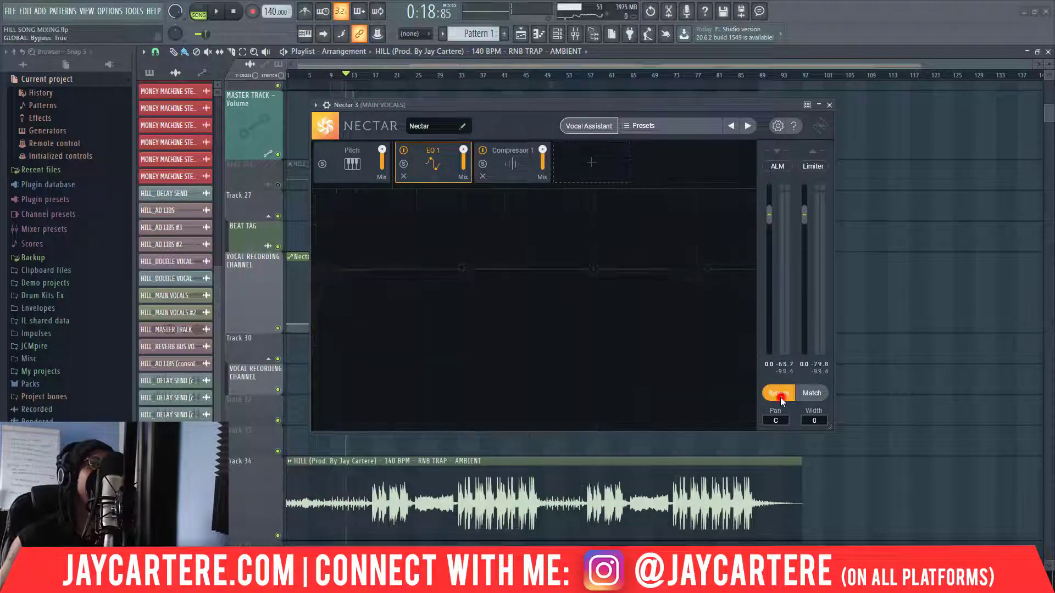
Step: Disable the new Nectar 3 in slot 7 of MAIN VOCALS and play the vocals without it for comparison
key("F9")
left_click(869, 224)
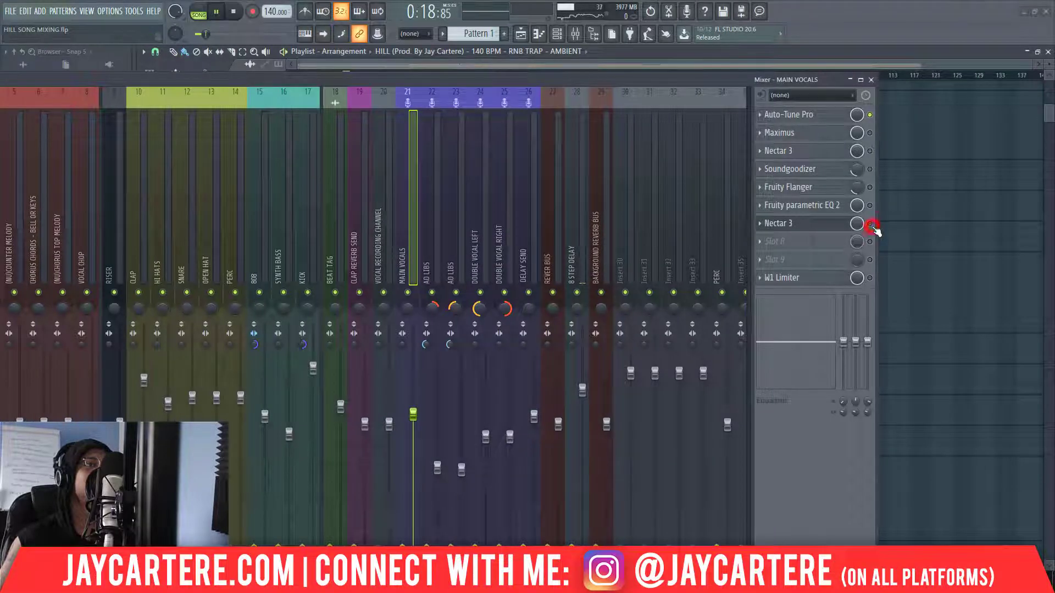
key("space")
left_click(400, 242)
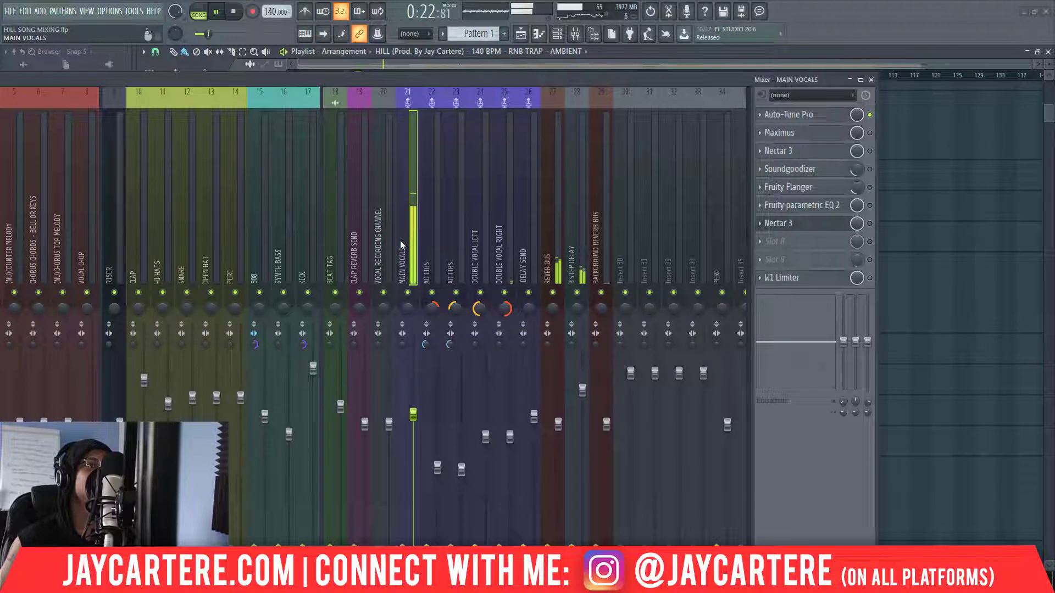
key("space")
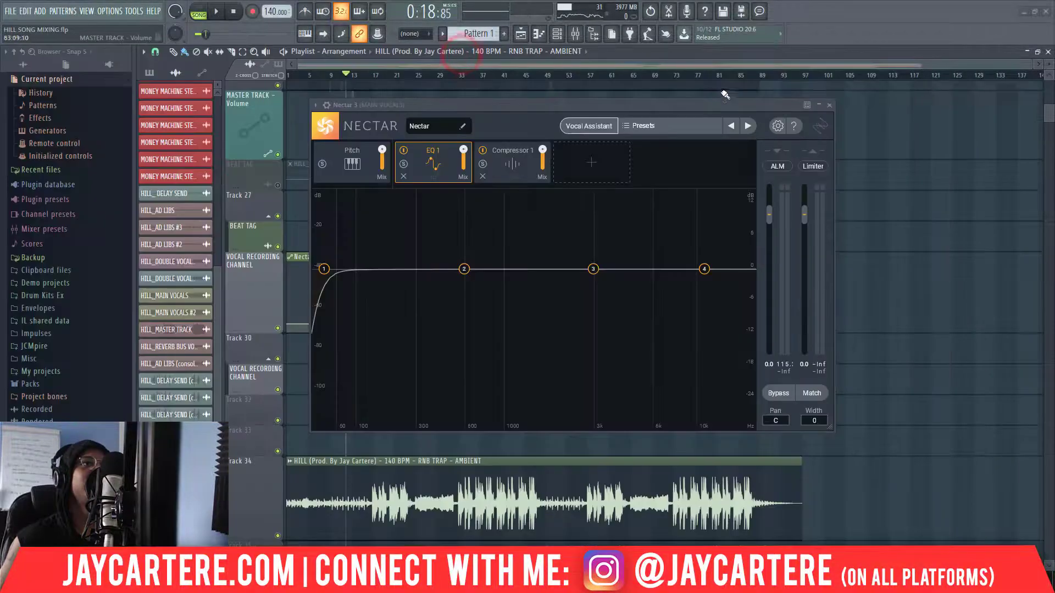
Step: Show the main vocal clips in the playlist, and re-enable the new Nectar 3 in slot 7 of MAIN VOCALS
left_click_drag(662, 105, 816, 401)
scroll(415, 249, "up", 6)
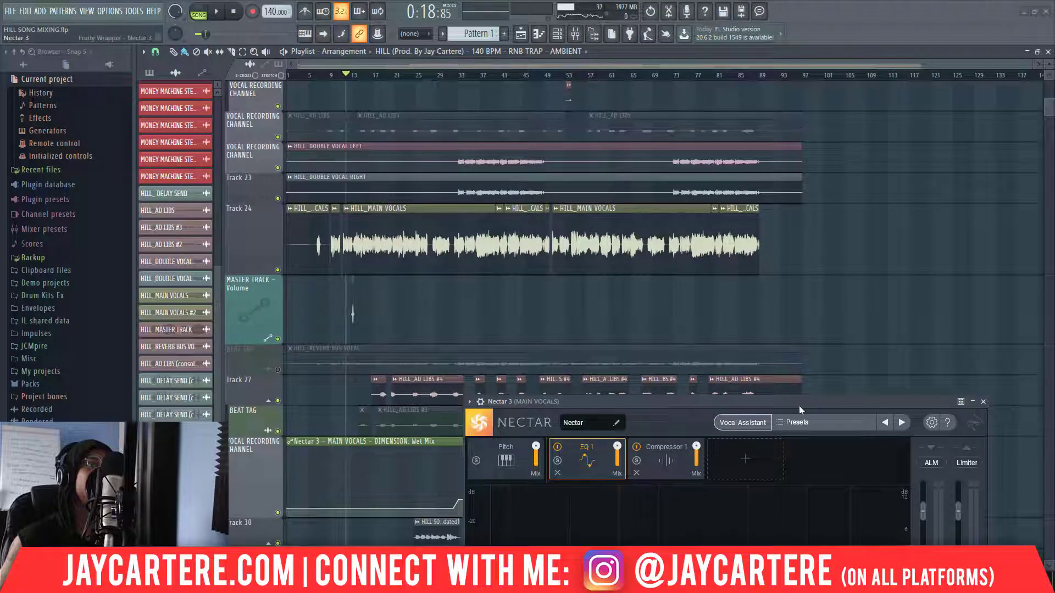
left_click_drag(794, 402, 632, 113)
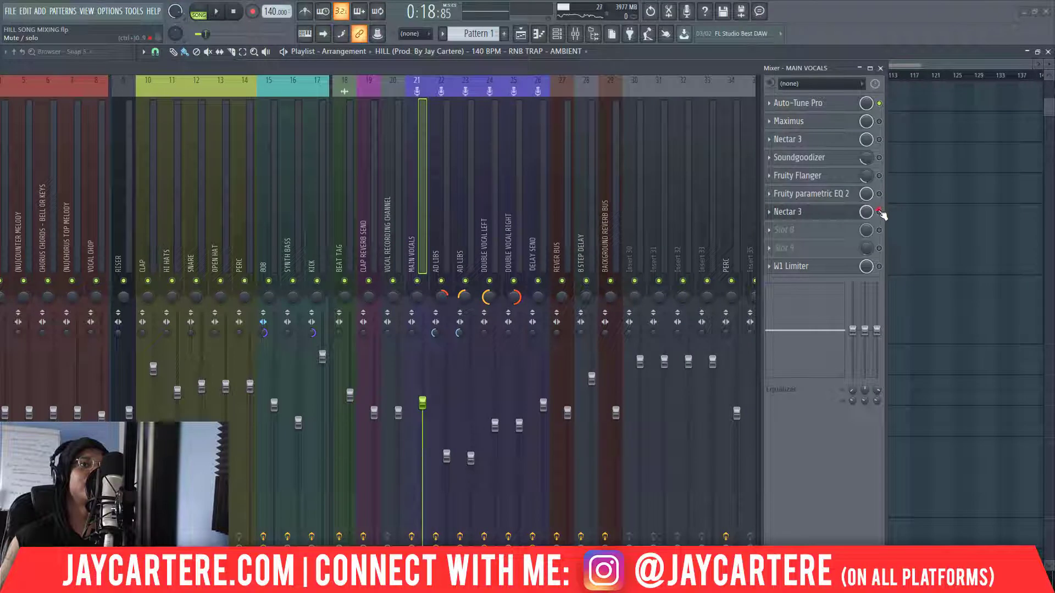
left_click(875, 212)
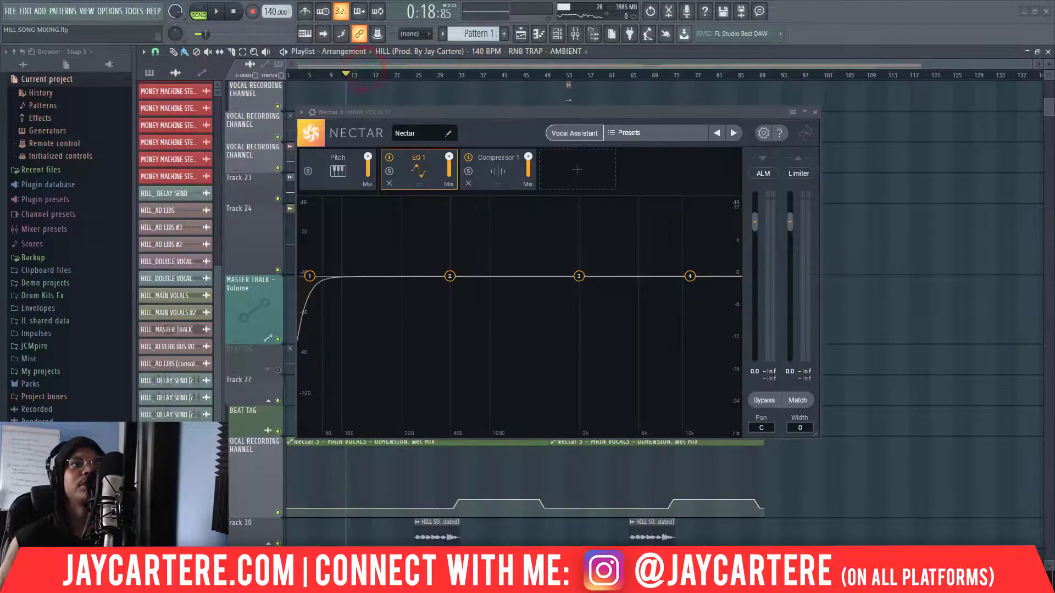
Step: Play the vocals with Nectar 3 re-enabled, moving its window aside to see the vocal clips
key("space")
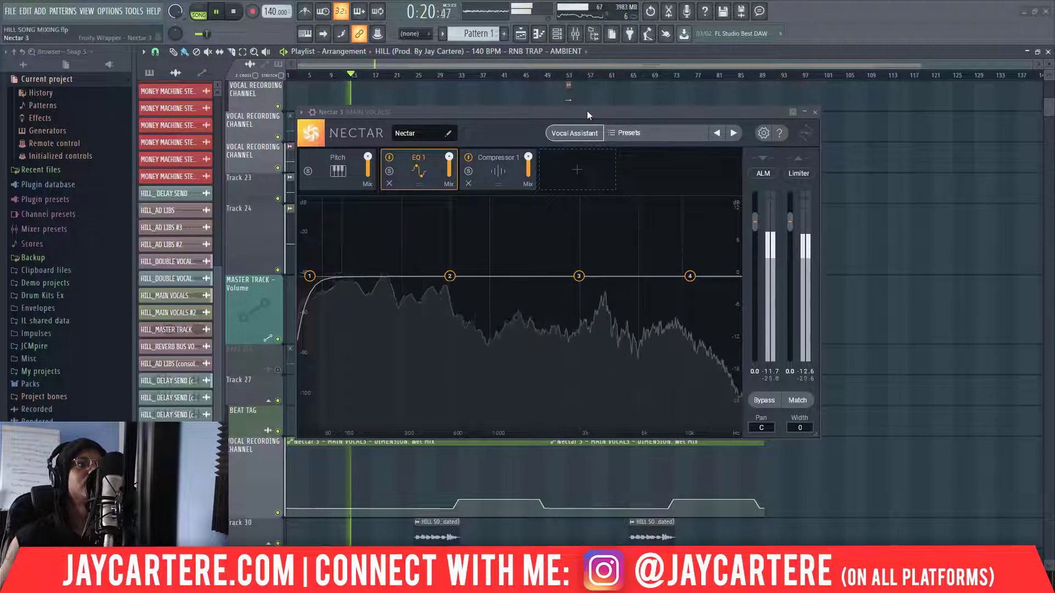
left_click_drag(585, 111, 854, 172)
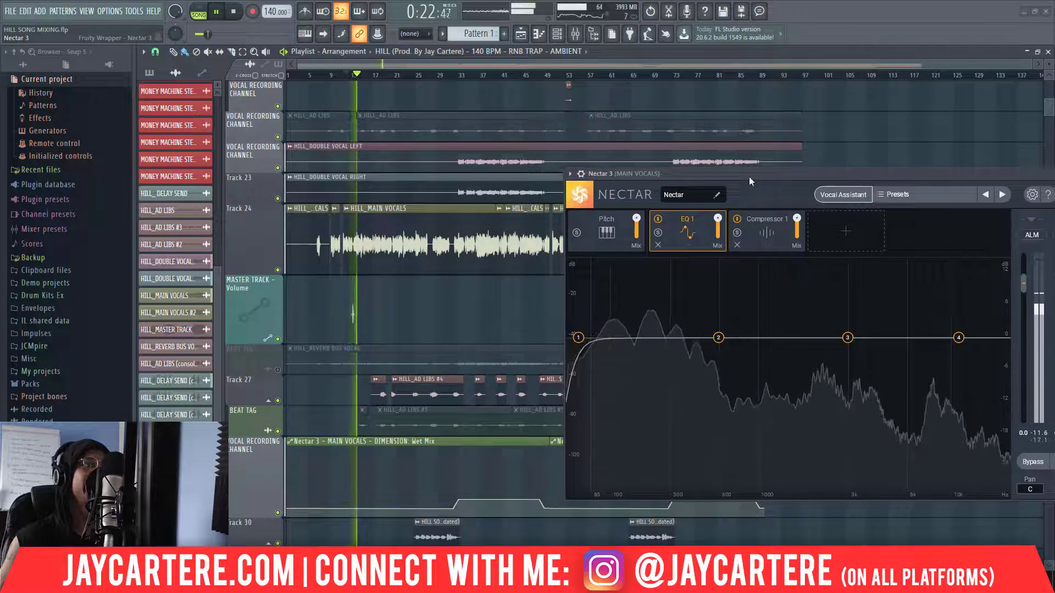
left_click_drag(749, 176, 660, 150)
key("space")
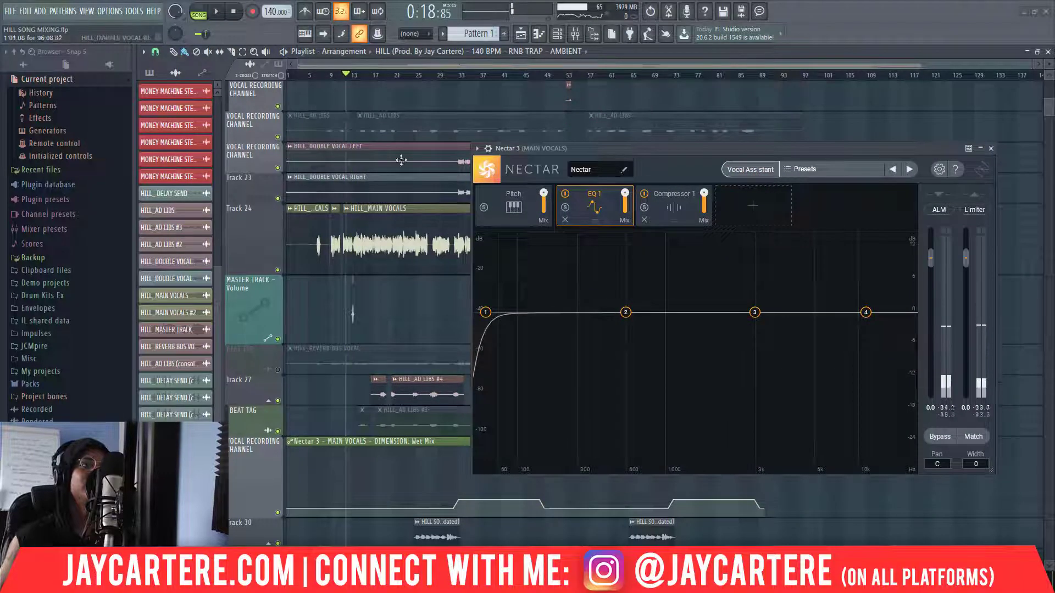
Step: Move the Nectar 3 window below the vocal clips and set the playhead to bar 32, just before the double vocals
left_click_drag(691, 149, 608, 282)
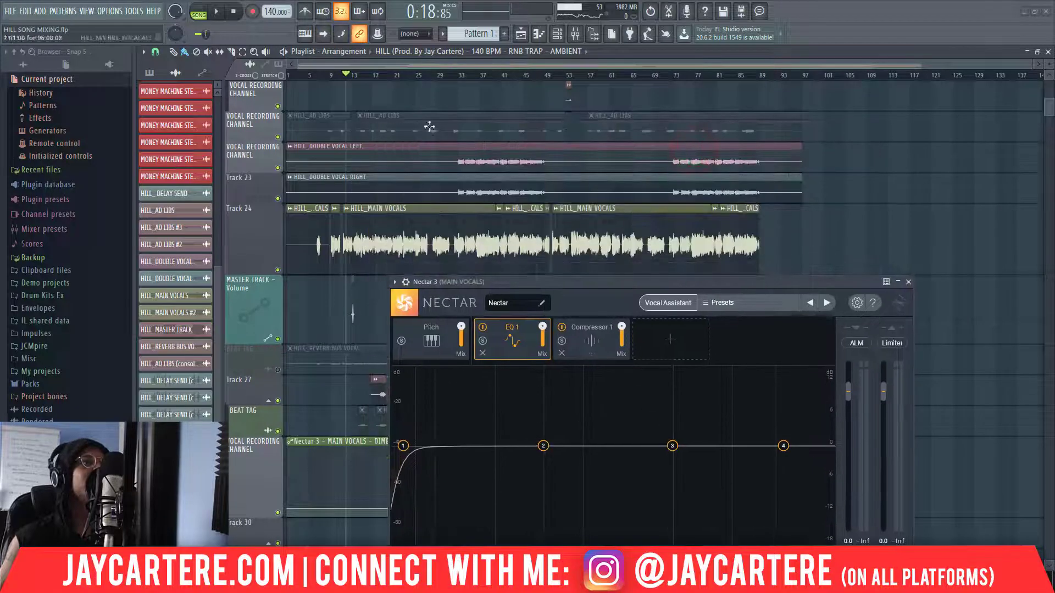
left_click(420, 75)
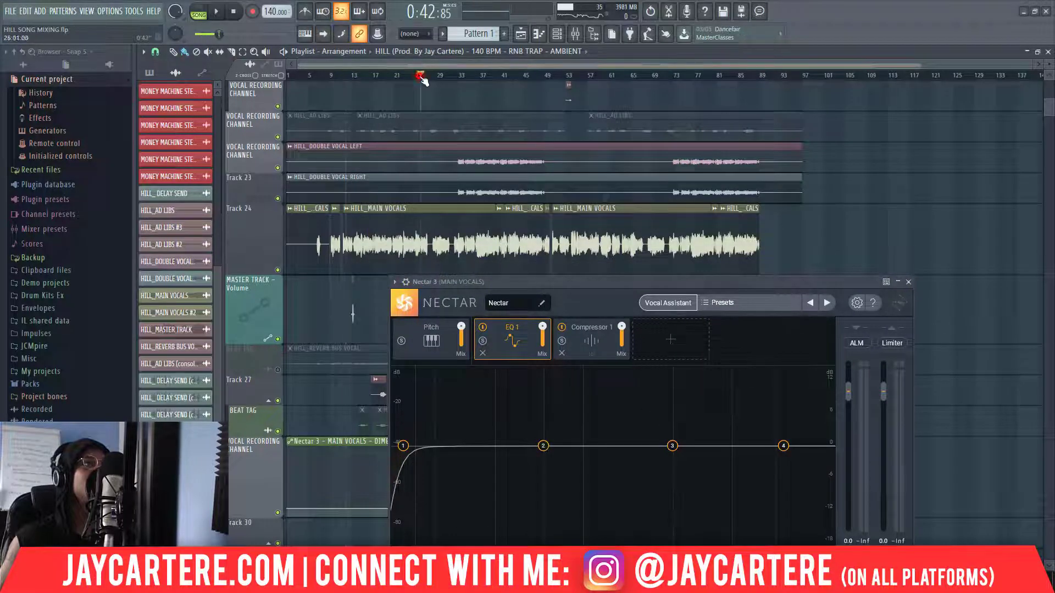
left_click(458, 76)
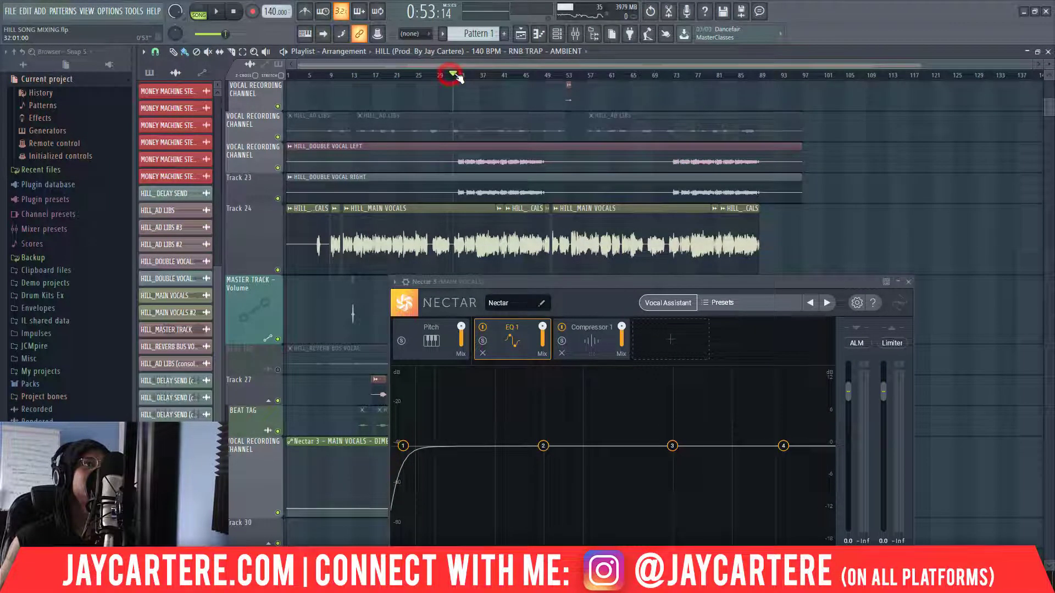
left_click(671, 308)
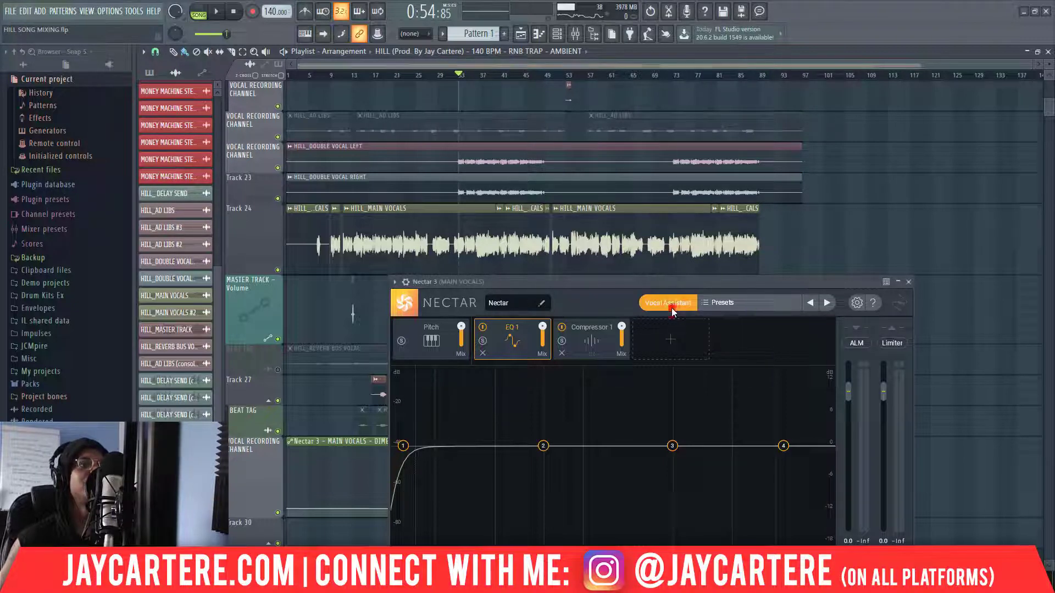
left_click_drag(621, 286, 559, 117)
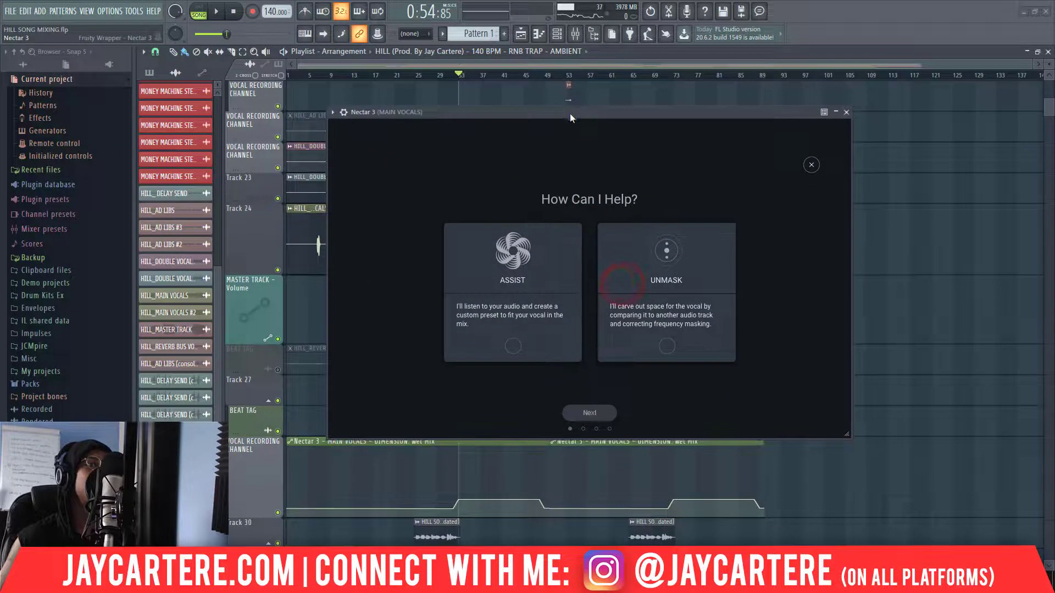
left_click(812, 166)
left_click_drag(660, 112, 655, 141)
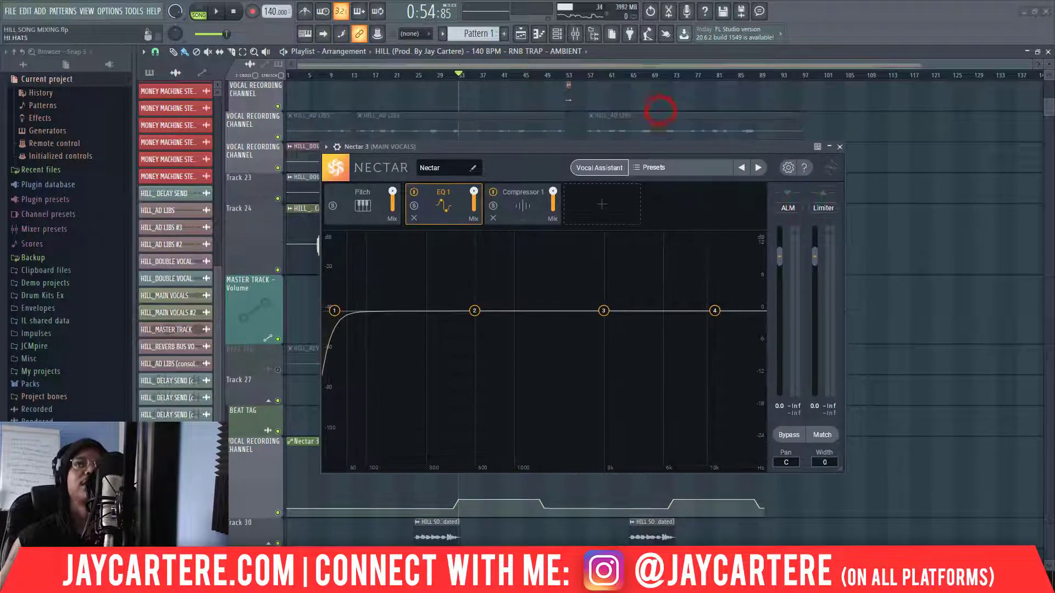
Step: Rename the mixer's Insert 1 track as BEAT
key("F9")
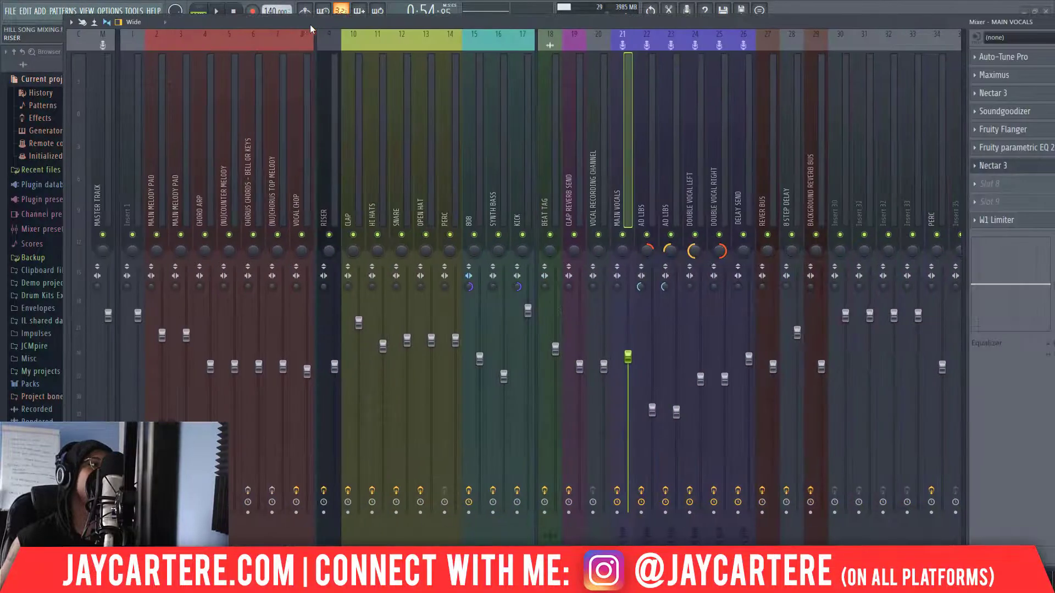
right_click(131, 176)
left_click(183, 41)
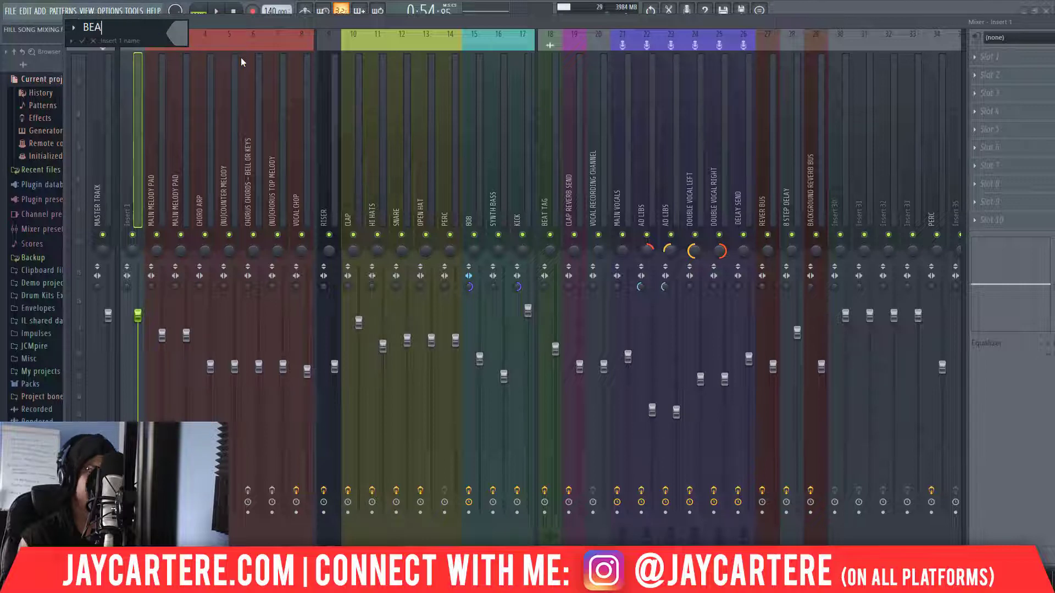
key("Return")
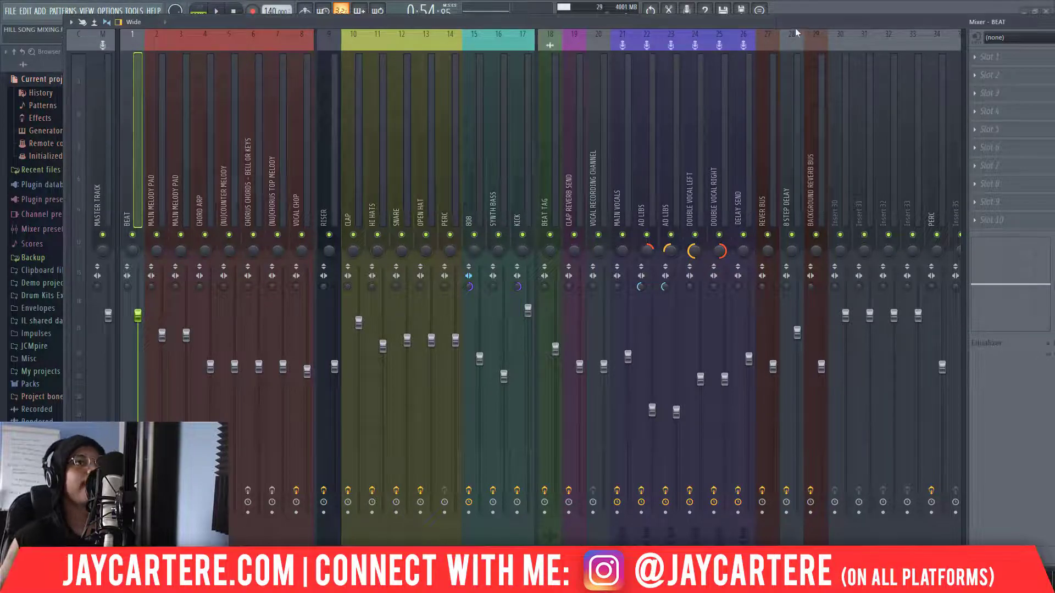
Step: Load Relay into slot 1 of the BEAT mixer track, and move the mixer aside to uncover the plugin windows
left_click_drag(764, 19, 677, 25)
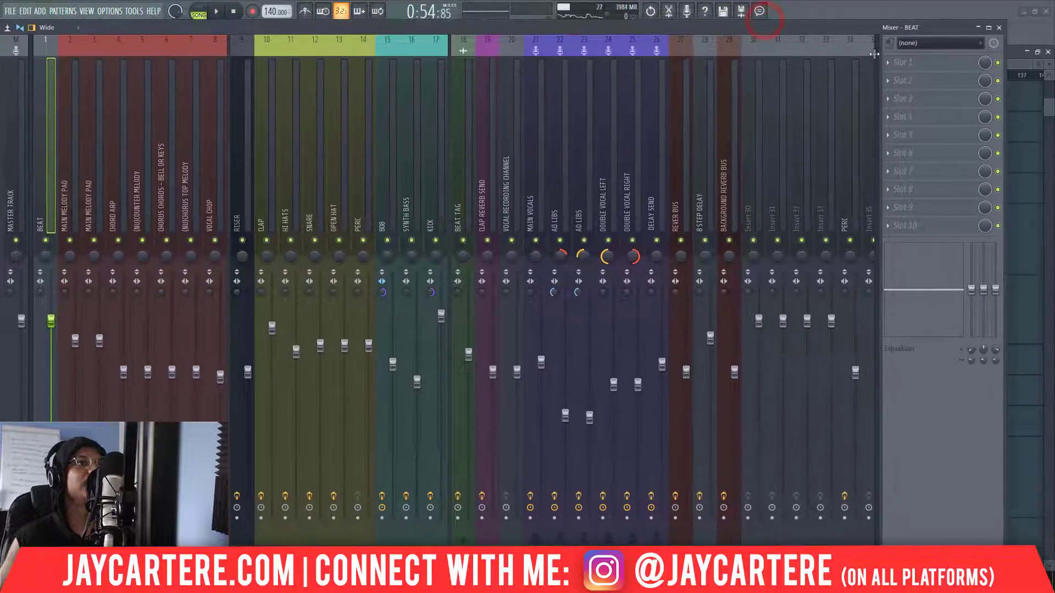
left_click(912, 68)
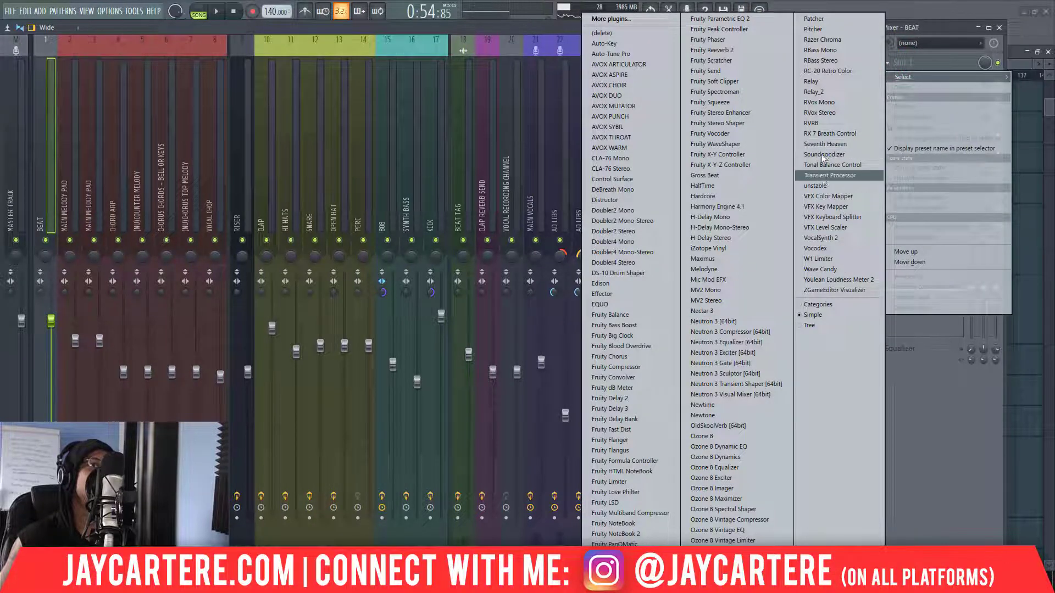
left_click(824, 82)
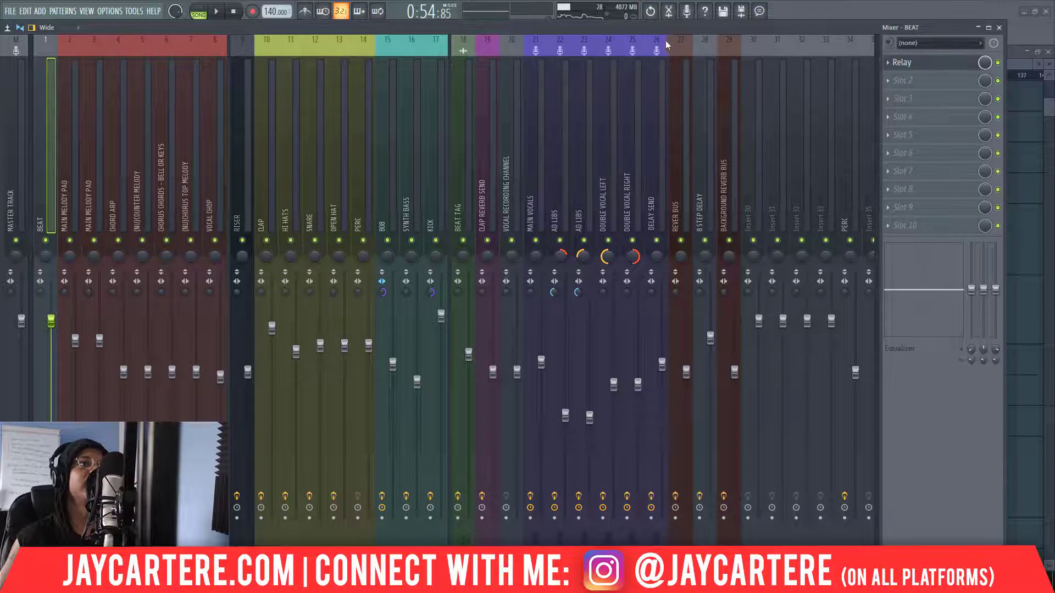
left_click_drag(664, 28, 1054, 144)
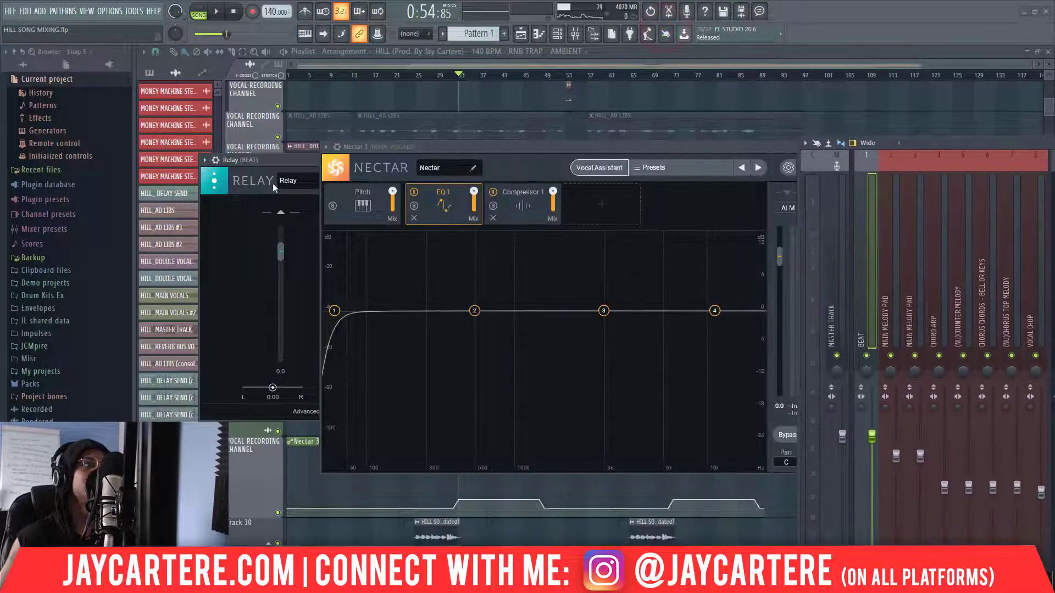
Step: Name the Relay instance BEAT and move its window above Nectar 3
left_click_drag(289, 161, 237, 208)
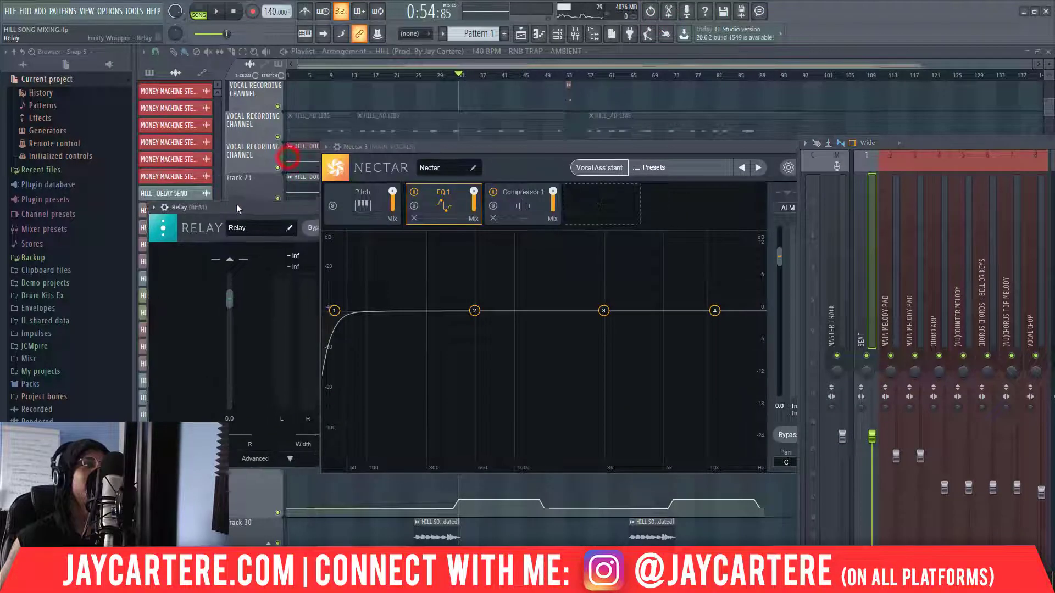
left_click(287, 229)
type("BEA")
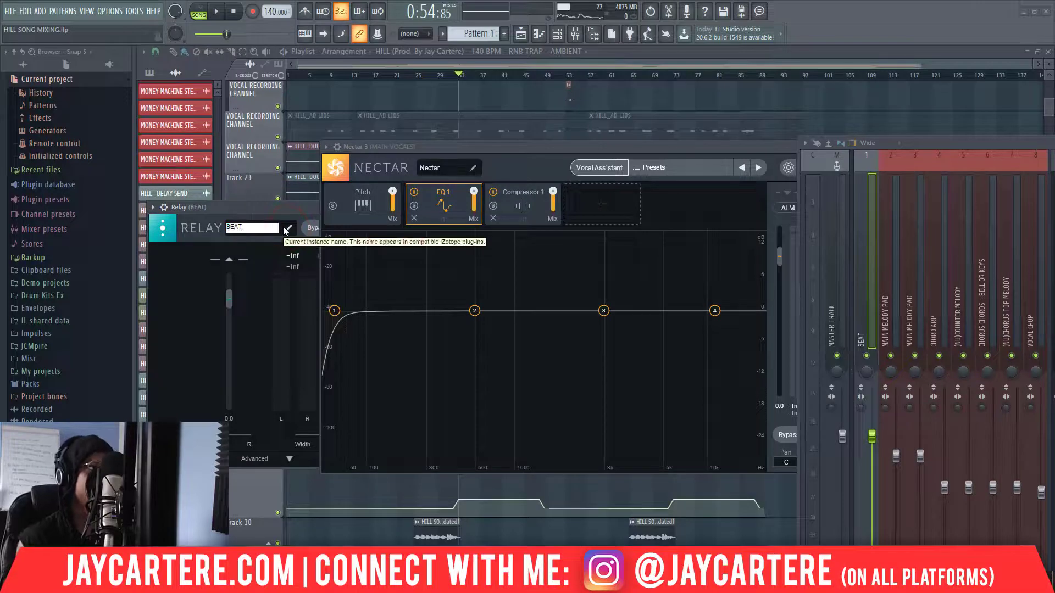
type("T")
left_click(286, 229)
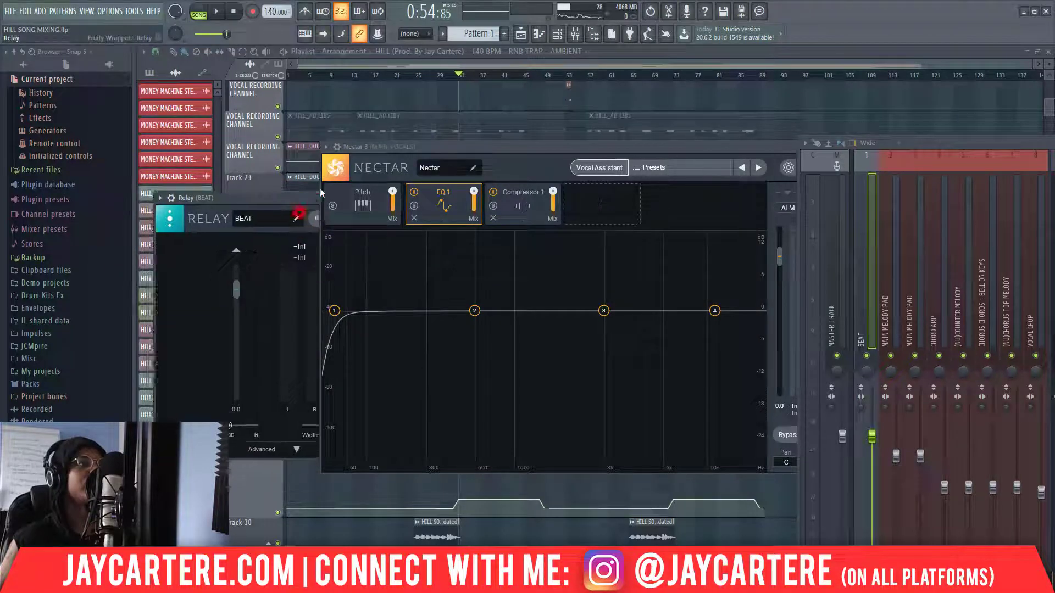
left_click_drag(299, 207, 470, 66)
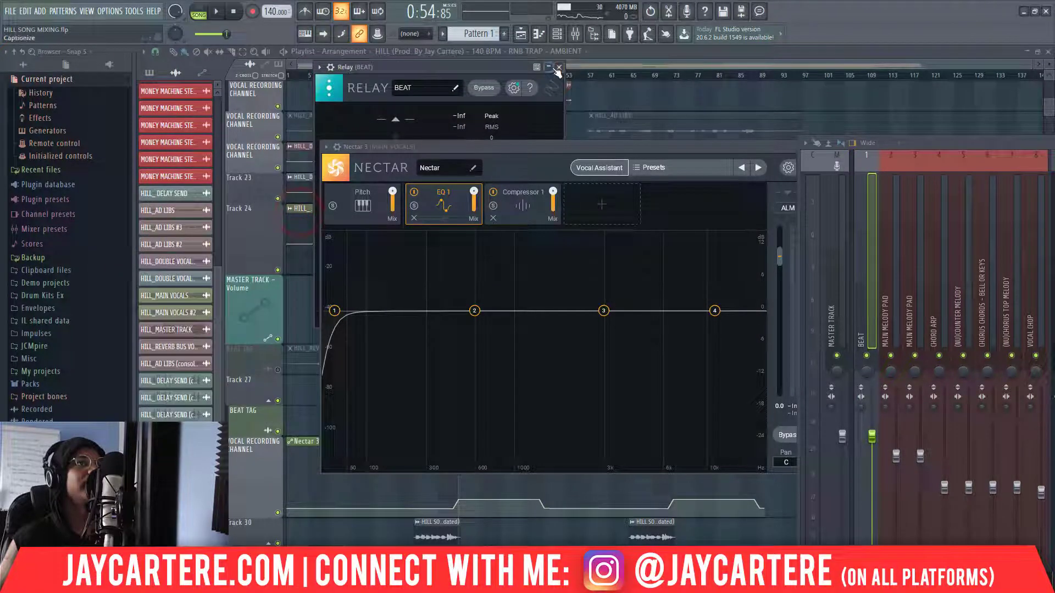
Step: Start Nectar 3's Vocal Assistant with both Assist and Unmask, and choose BEAT as the unmask source
left_click(599, 167)
left_click(505, 382)
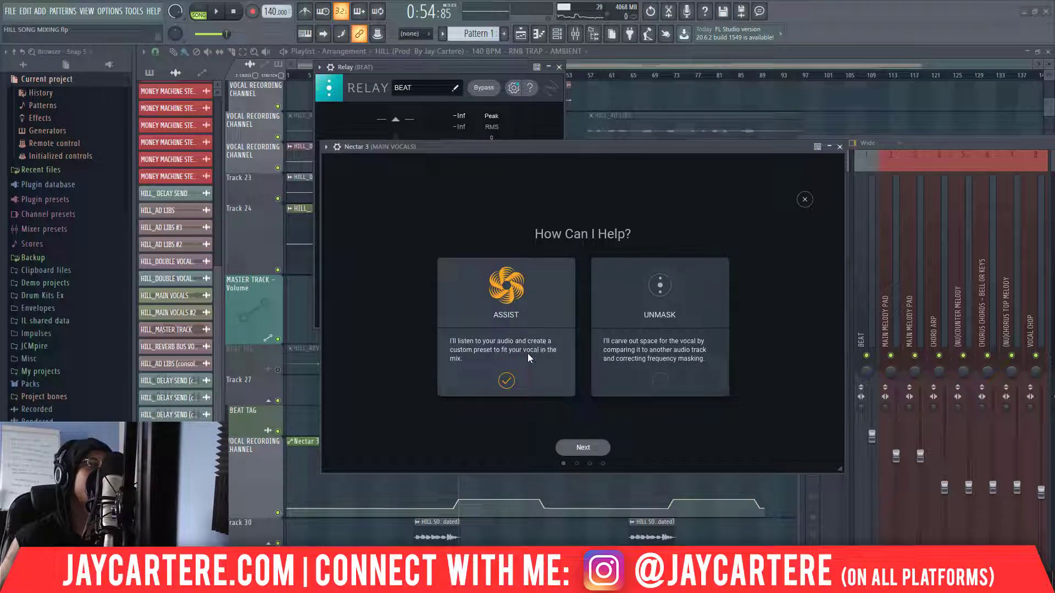
left_click(661, 380)
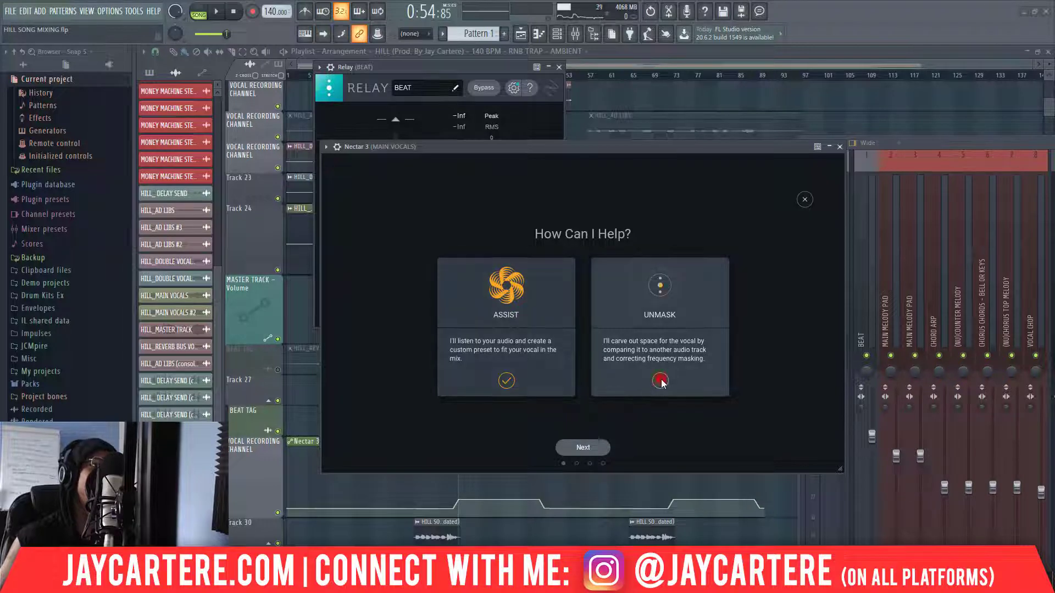
left_click(592, 447)
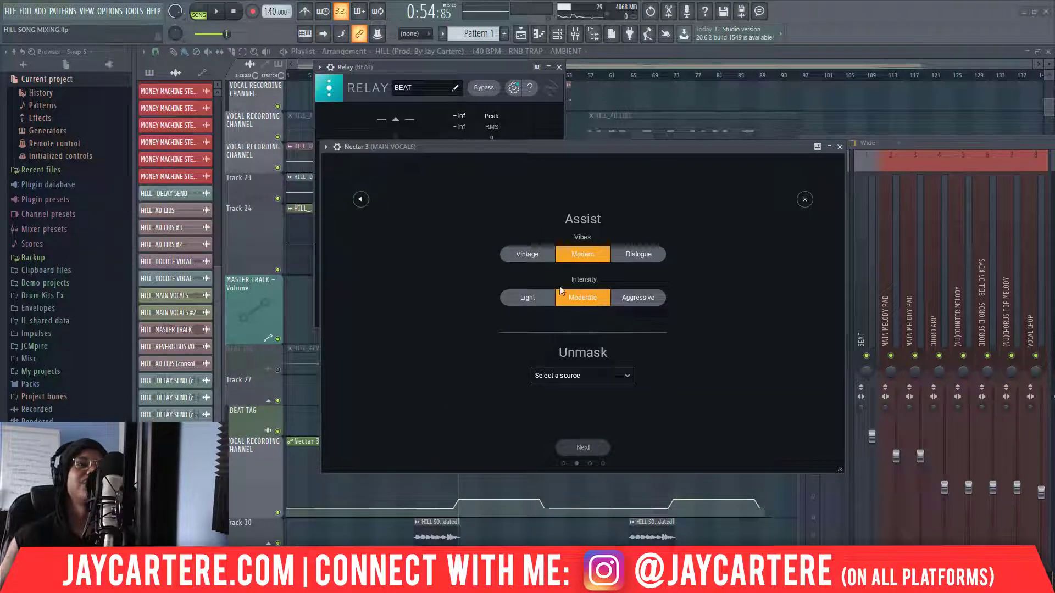
left_click(627, 376)
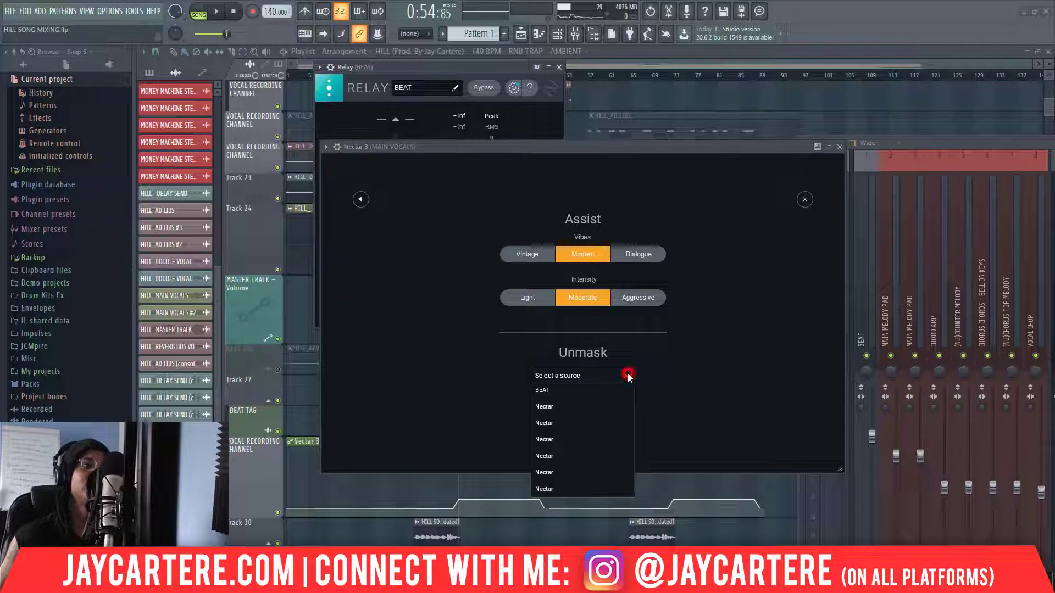
left_click(598, 395)
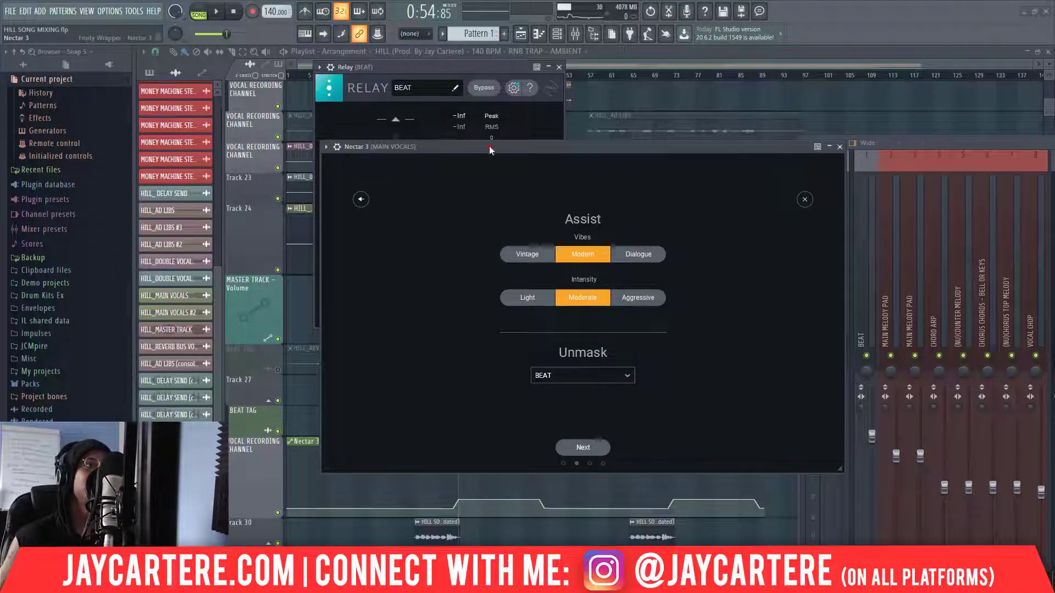
Step: Switch the Vocal Assistant's intensity to Aggressive and back to Moderate
left_click_drag(489, 146, 485, 187)
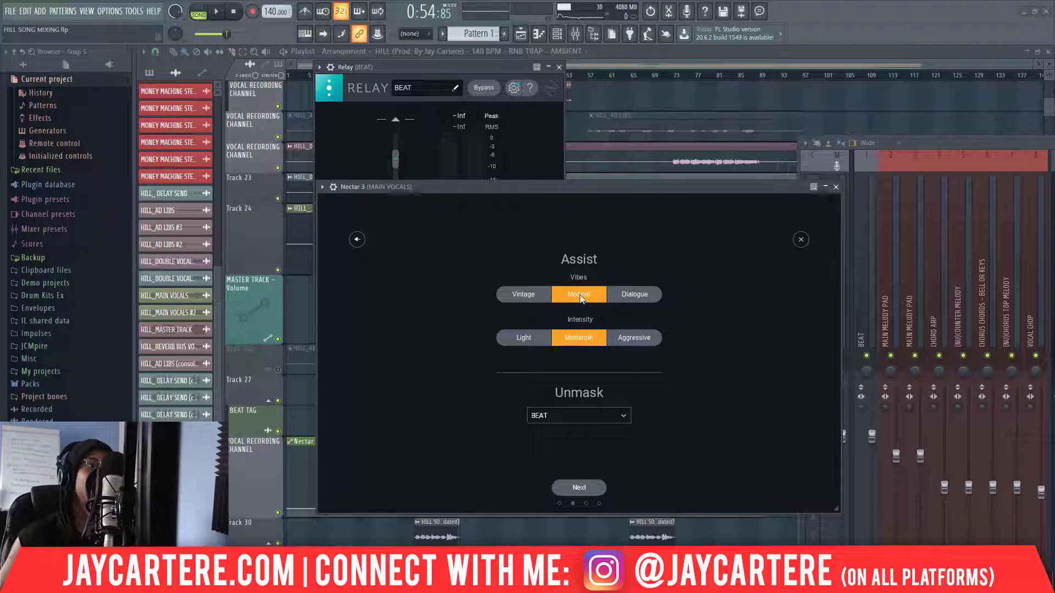
left_click(649, 341)
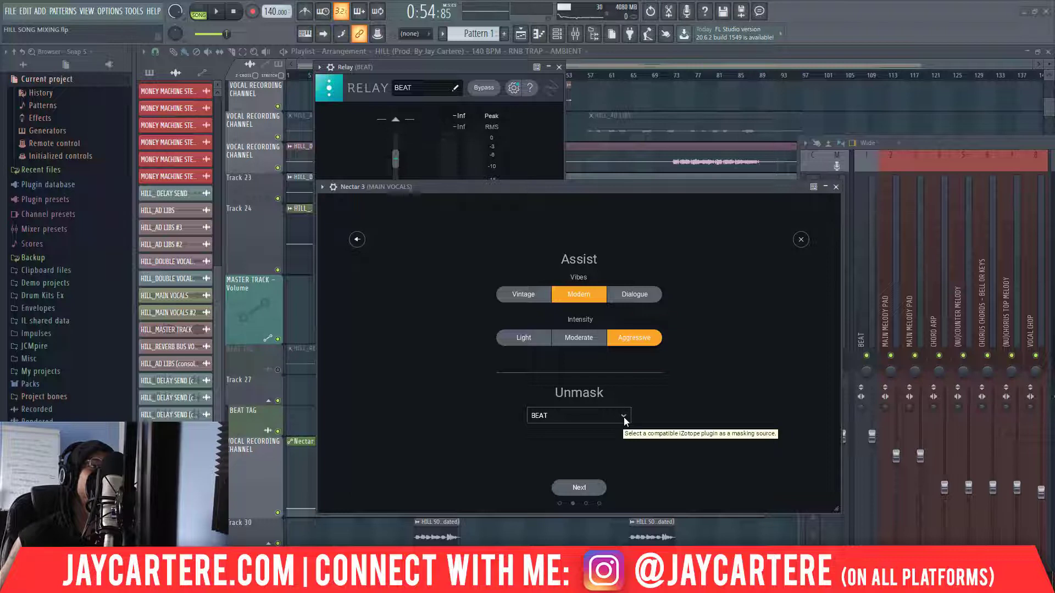
left_click(589, 335)
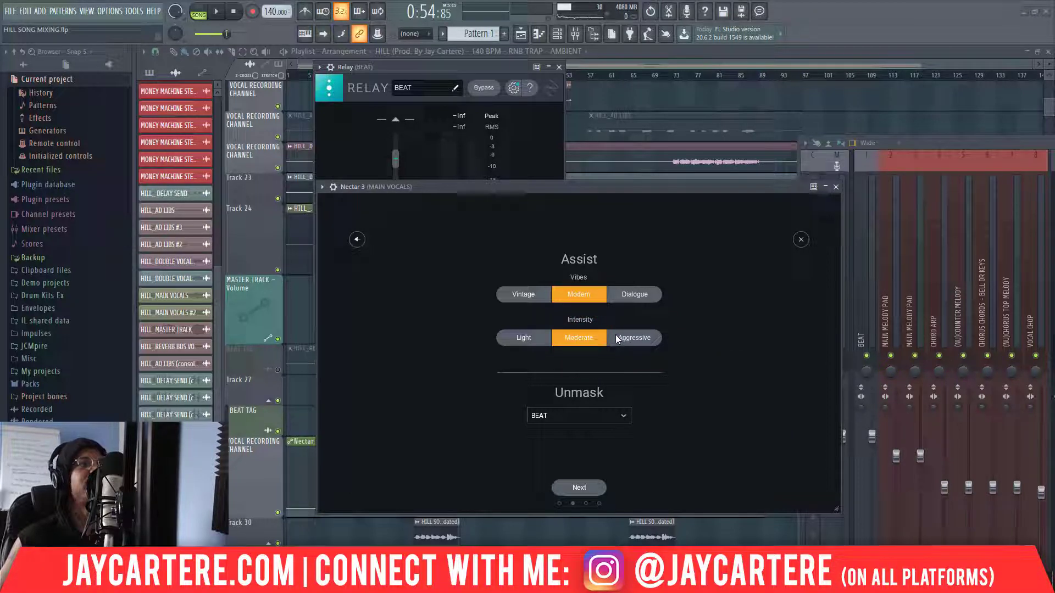
left_click_drag(610, 193, 600, 152)
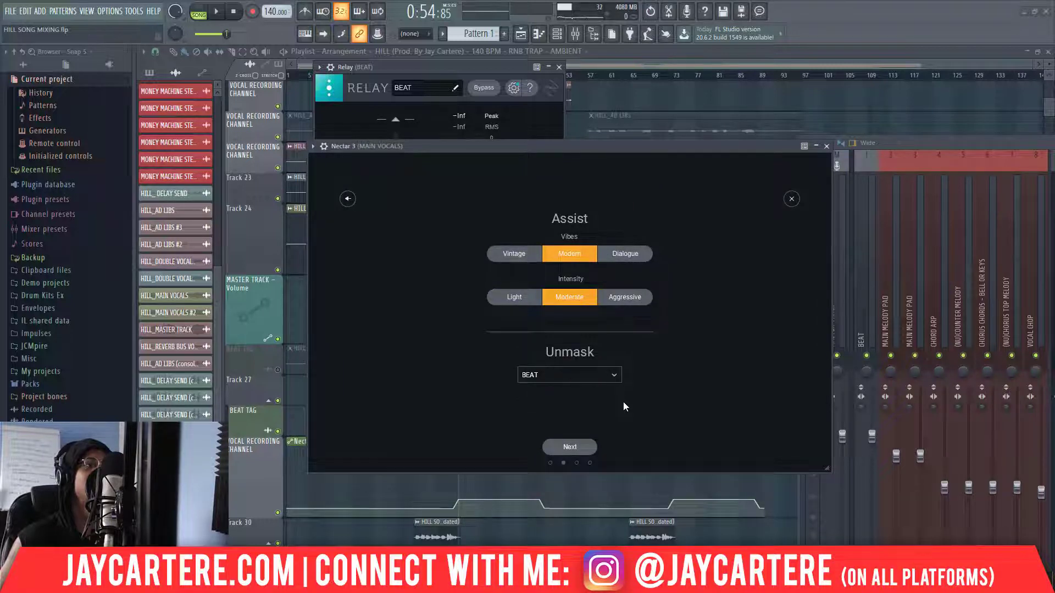
Step: Play the song for the Vocal Assistant to analyse, accept its suggestion, stop playback and close the Relay window
left_click(578, 447)
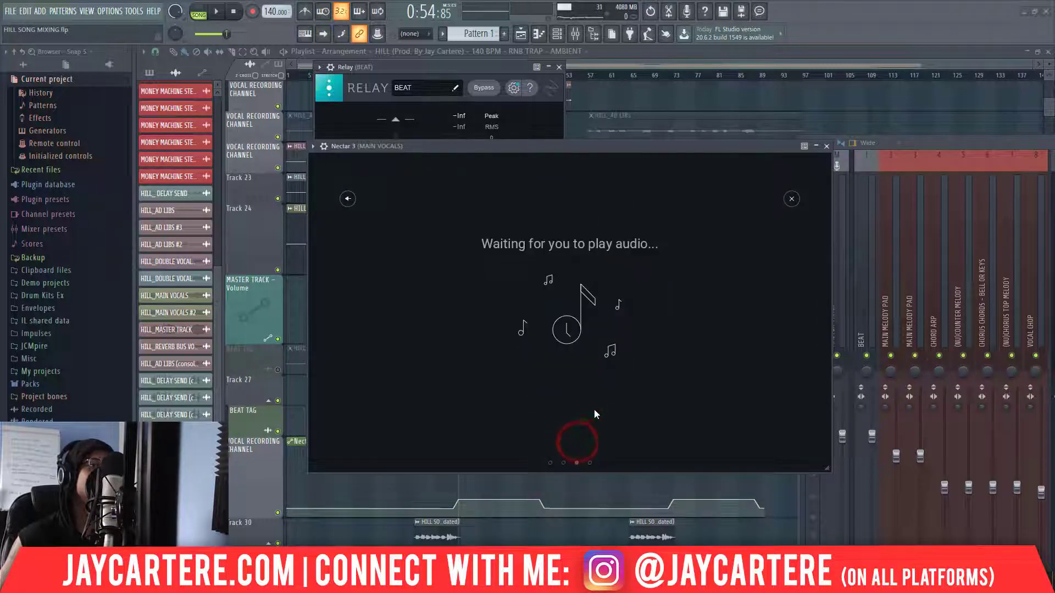
key("space")
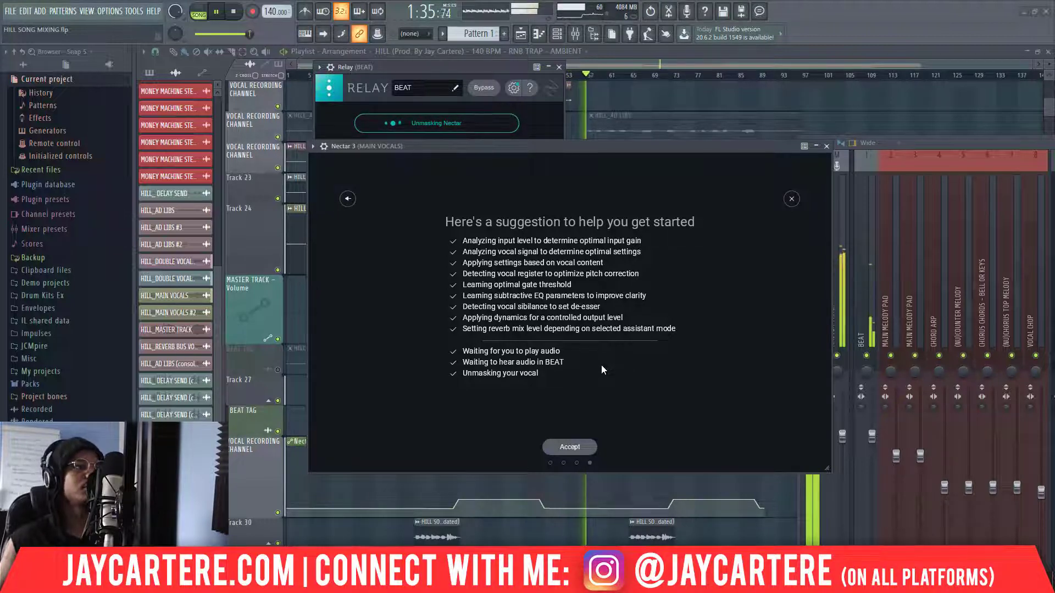
left_click(576, 446)
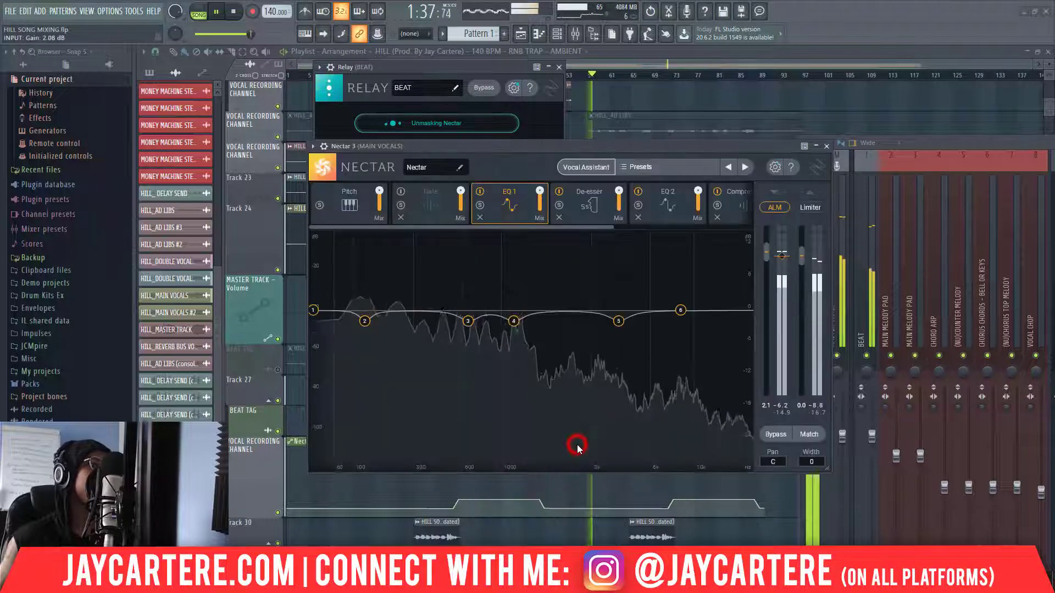
key("space")
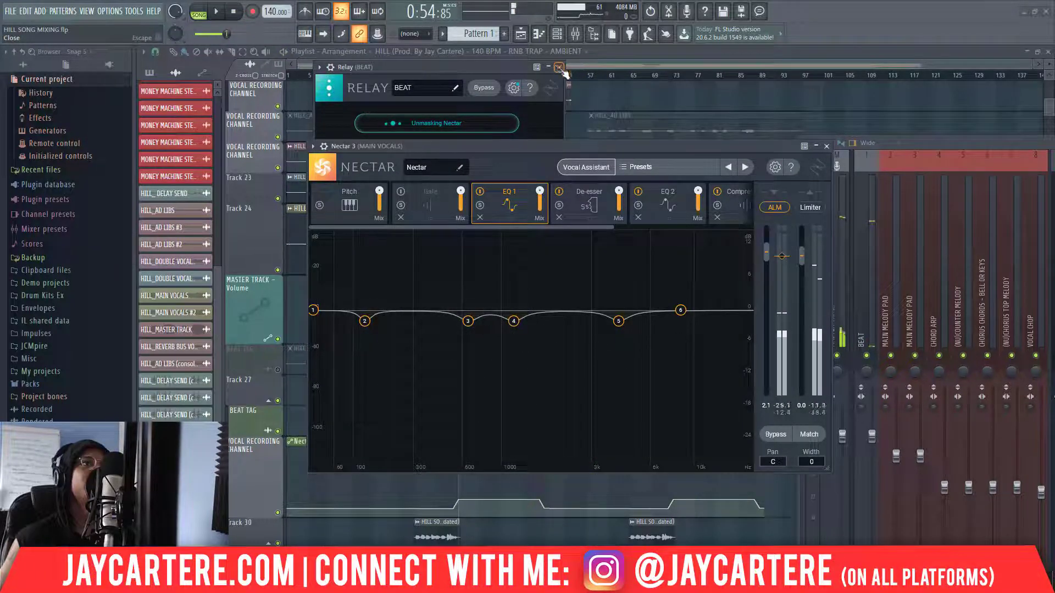
left_click_drag(568, 147, 526, 129)
left_click(559, 67)
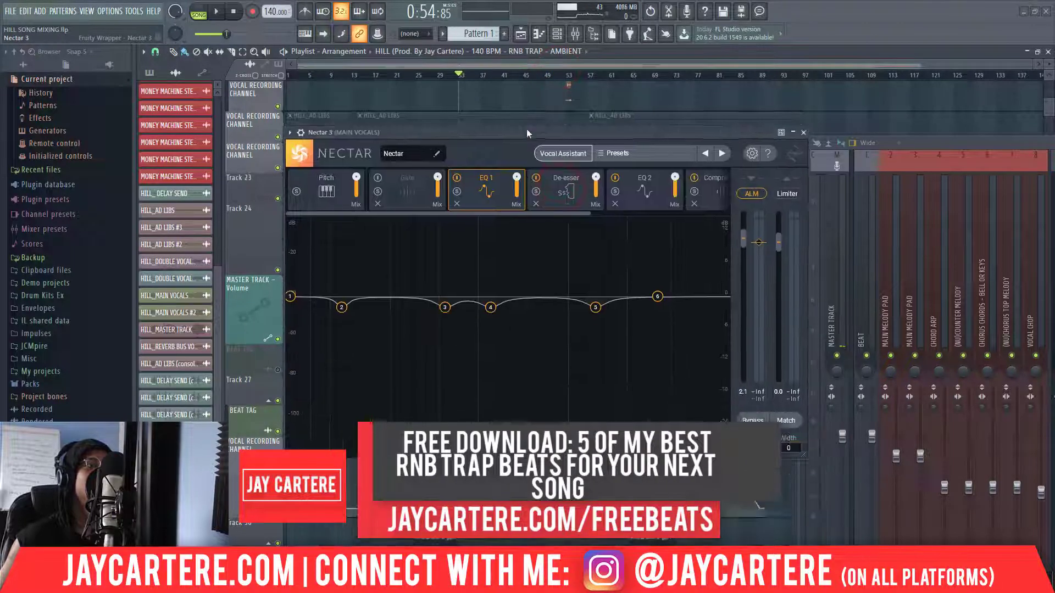
left_click(498, 213)
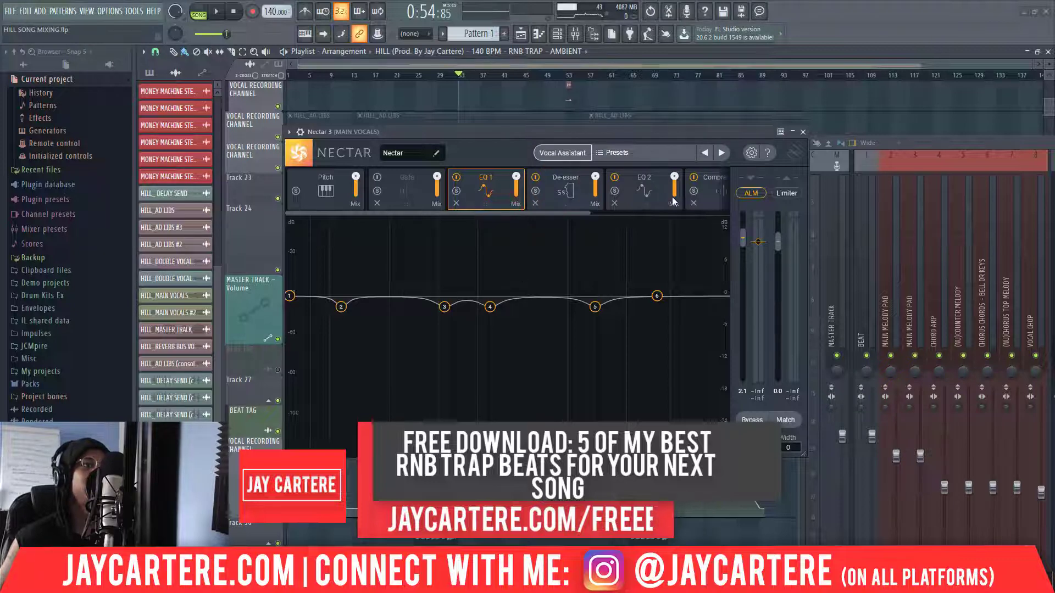
left_click(565, 210)
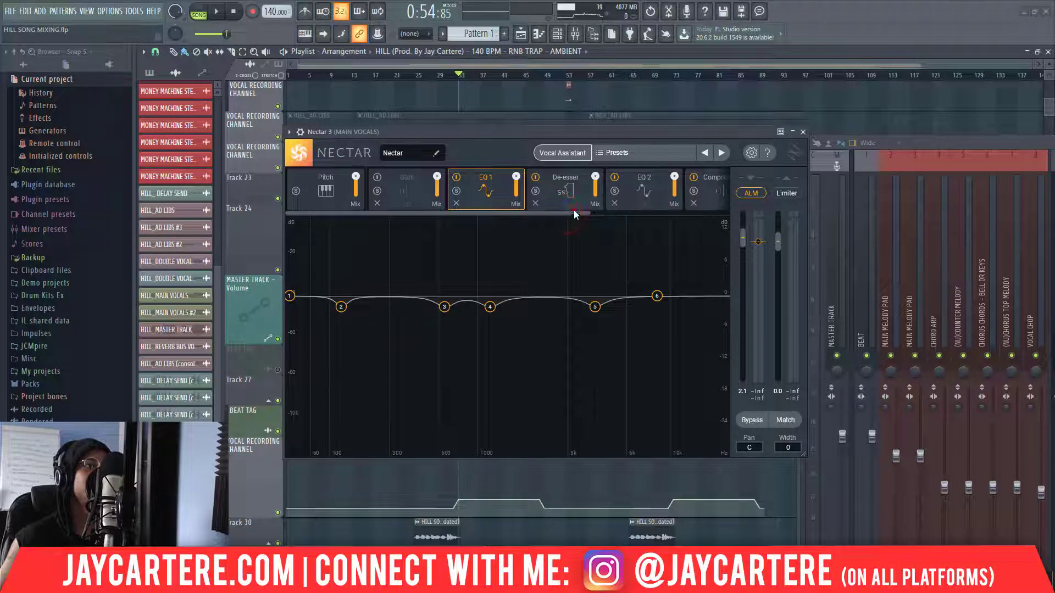
mouse_move(563, 212)
left_mouse_down()
mouse_move(727, 219)
mouse_move(554, 222)
left_mouse_up()
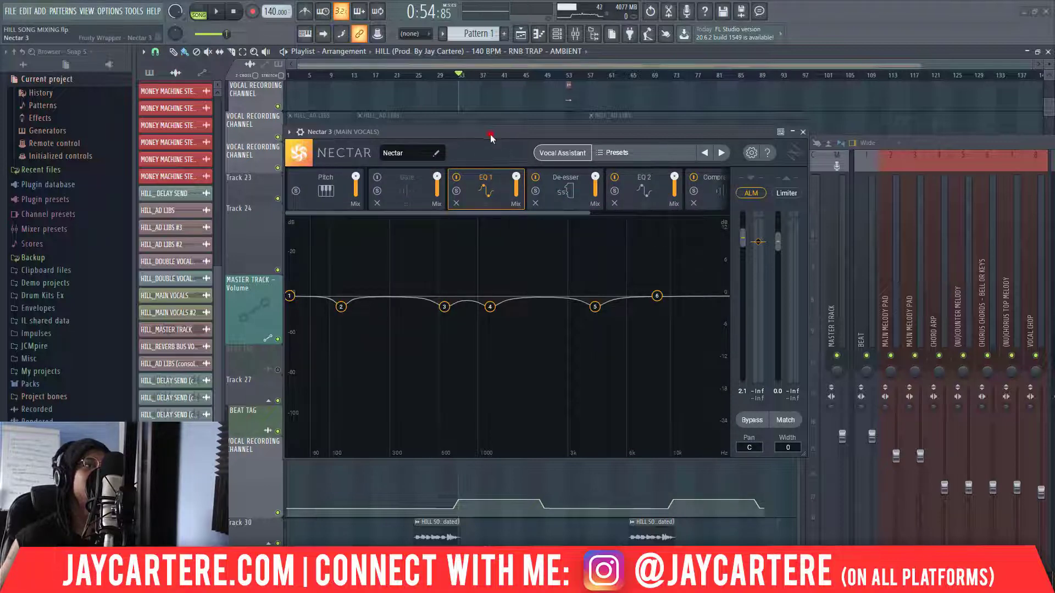
left_click_drag(490, 133, 519, 143)
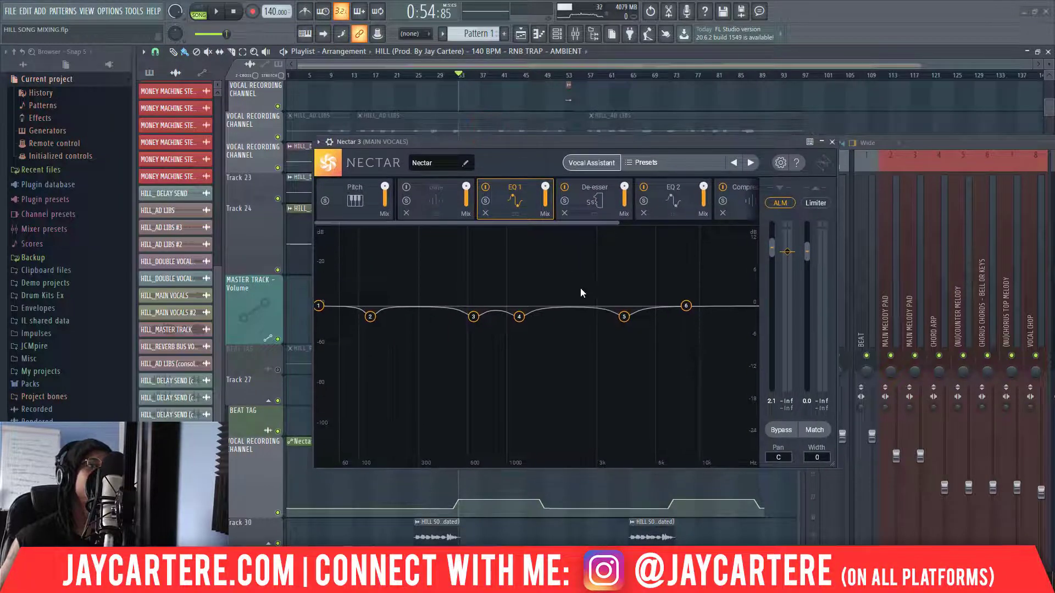
Step: Add a bell band to EQ 1, raise it to 14.5 dB at 3123 Hz, and play the song to hear that frequency
left_click(624, 317)
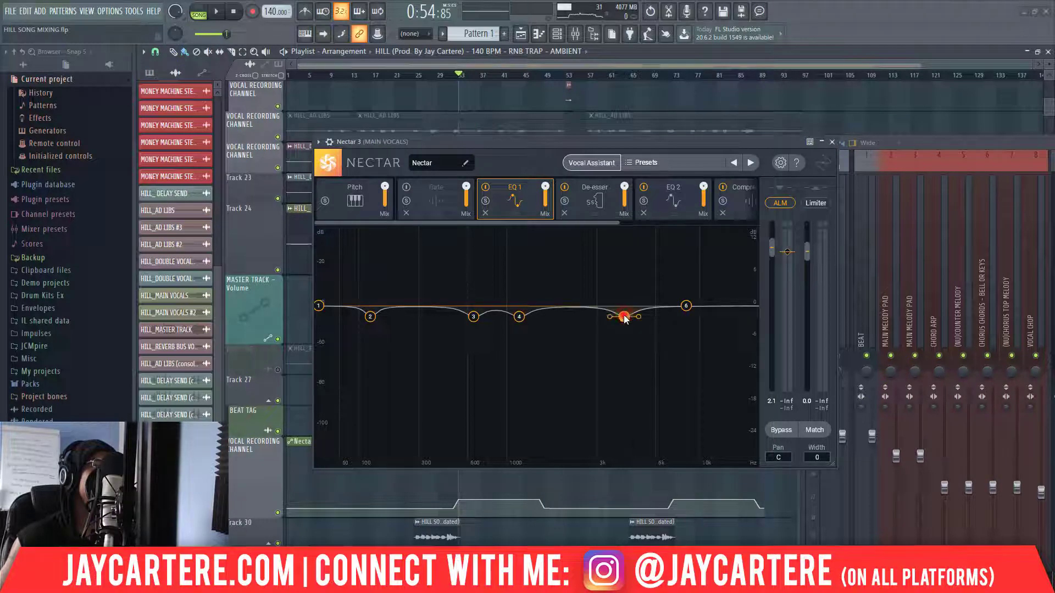
left_click(569, 307)
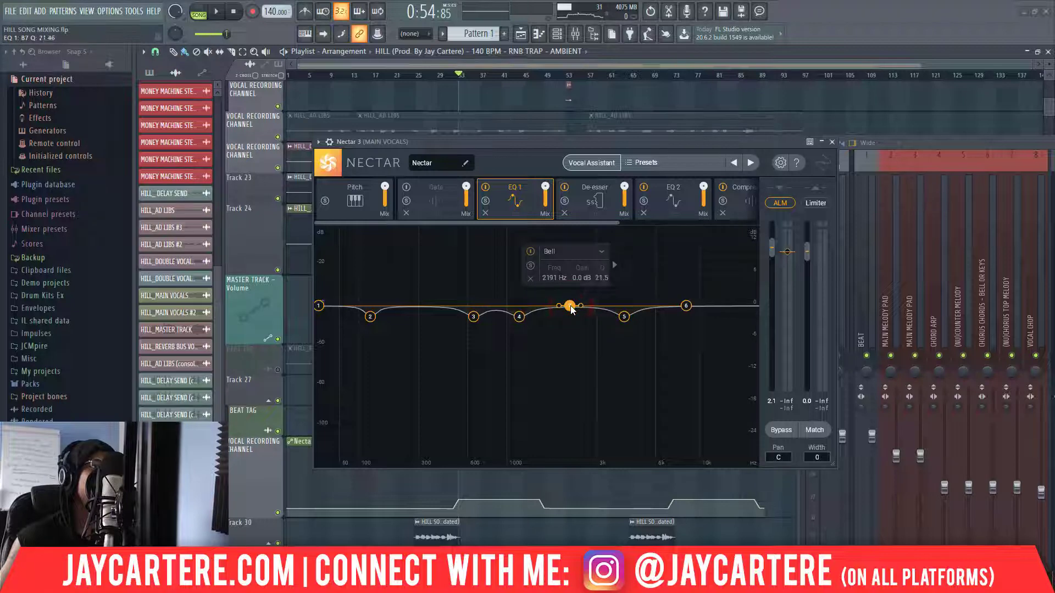
left_click_drag(572, 310, 601, 231)
key("space")
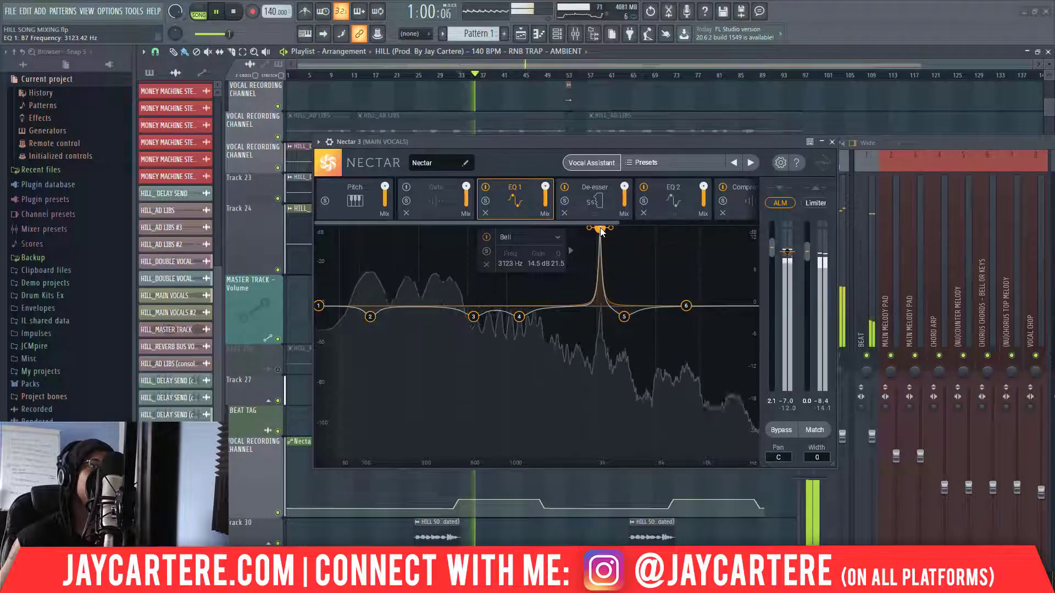
key("space")
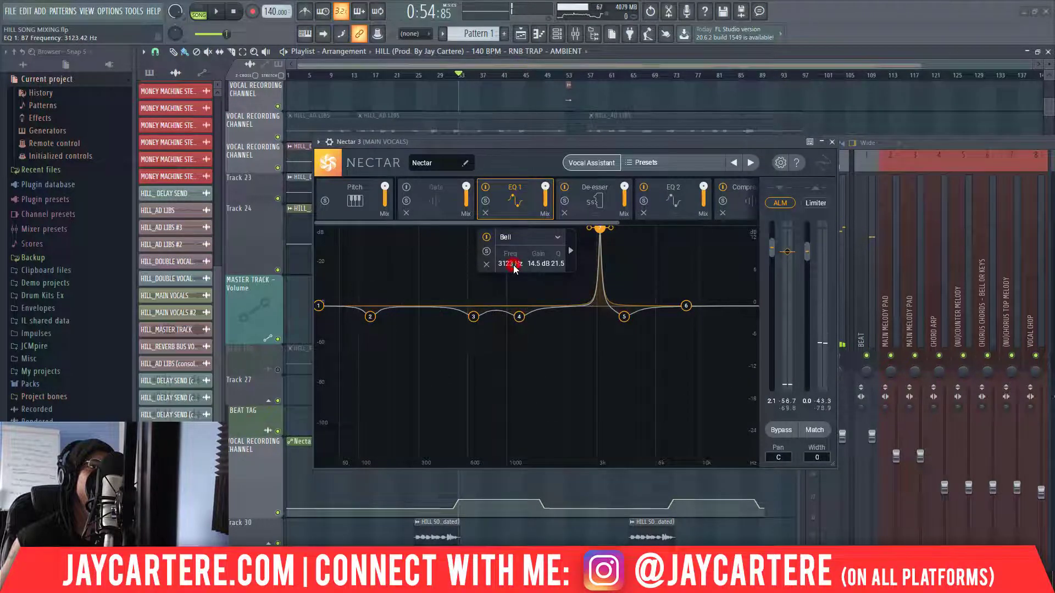
Step: Set the 3123 Hz band's gain to -2.8 dB and its Q to 4.1, and play the song to check the cut
left_click(513, 267)
double_click(535, 265)
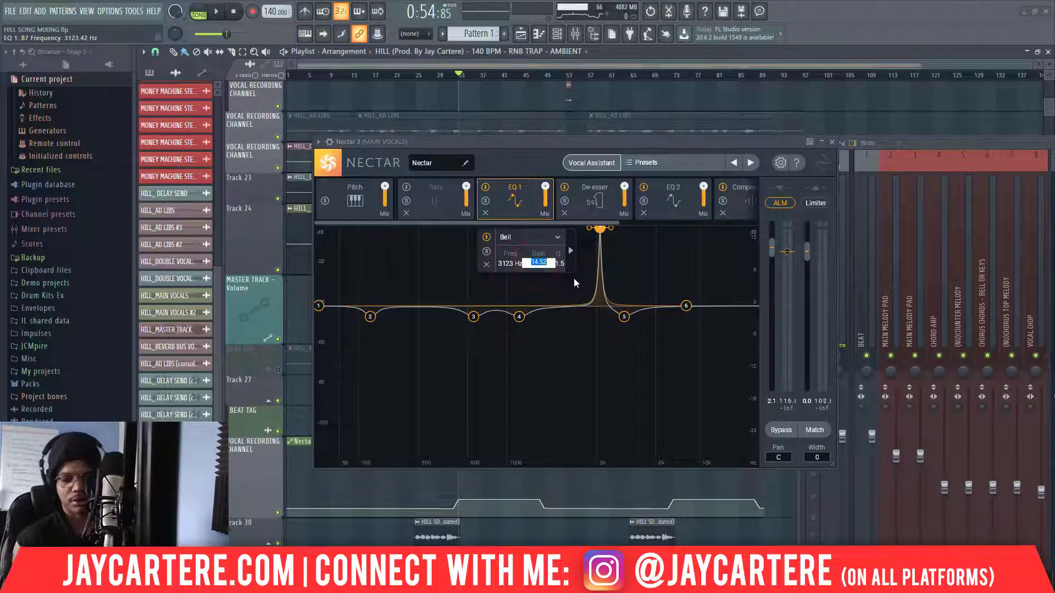
type("-2")
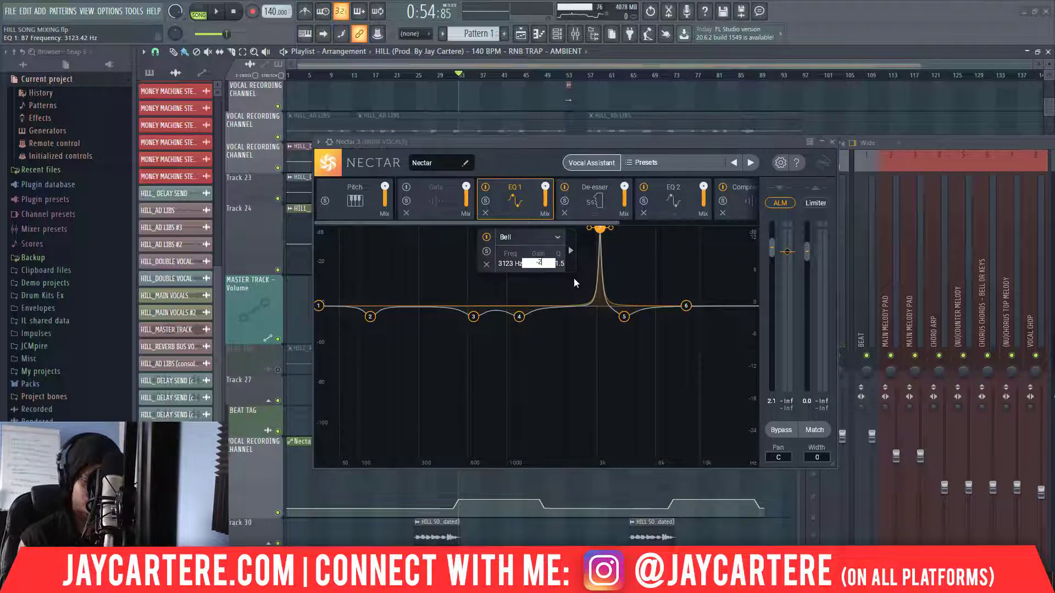
type(".8")
key("Return")
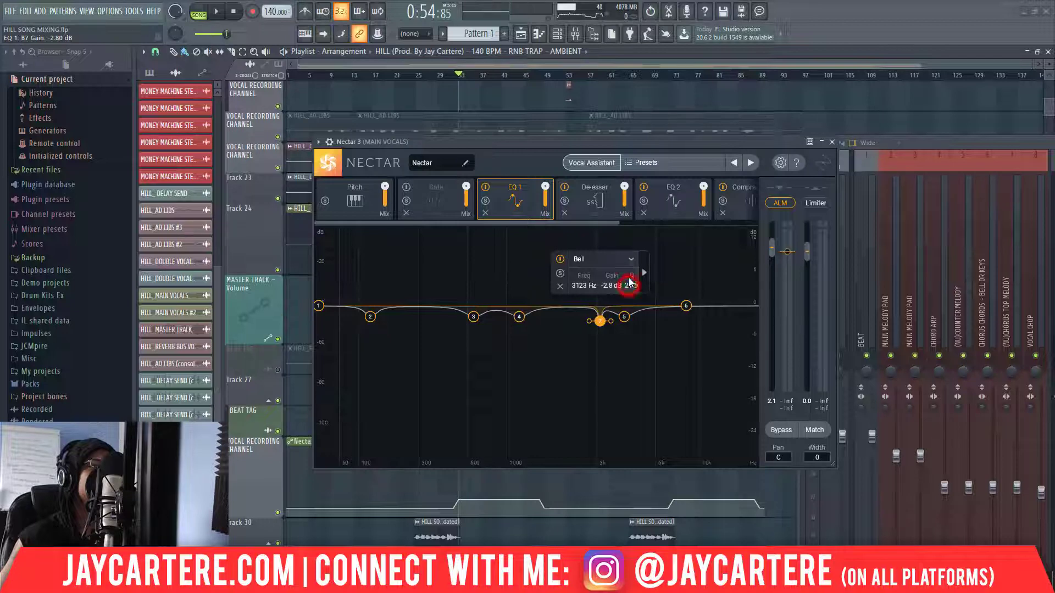
left_click_drag(630, 288, 600, 326)
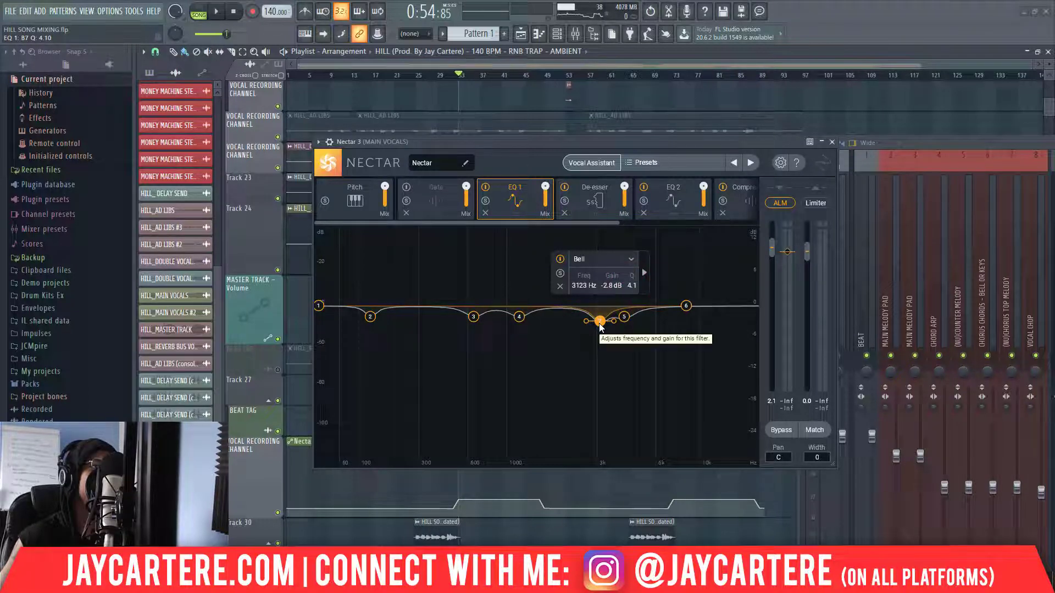
key("space")
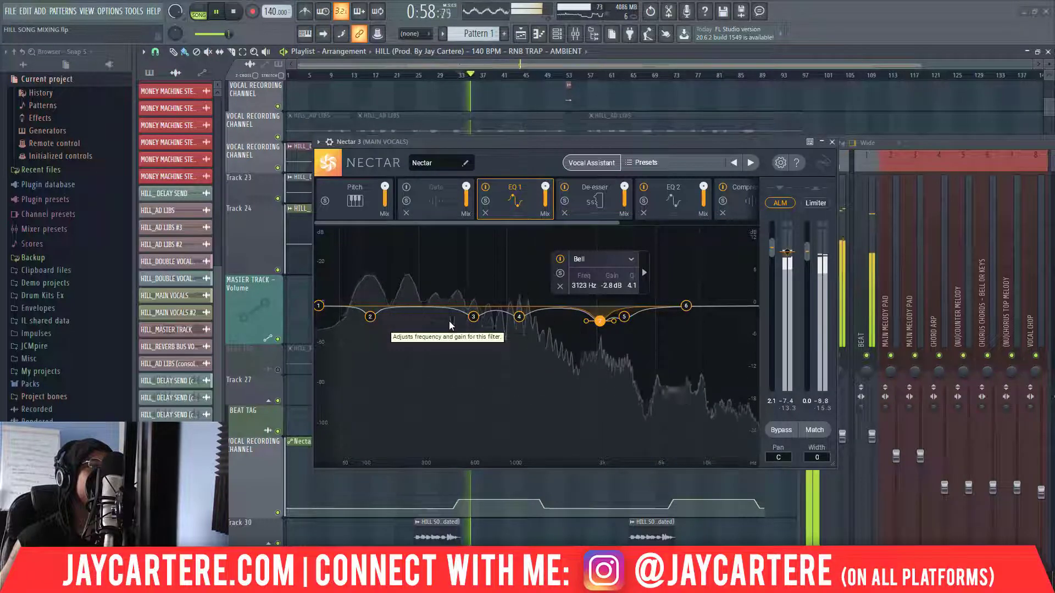
key("space")
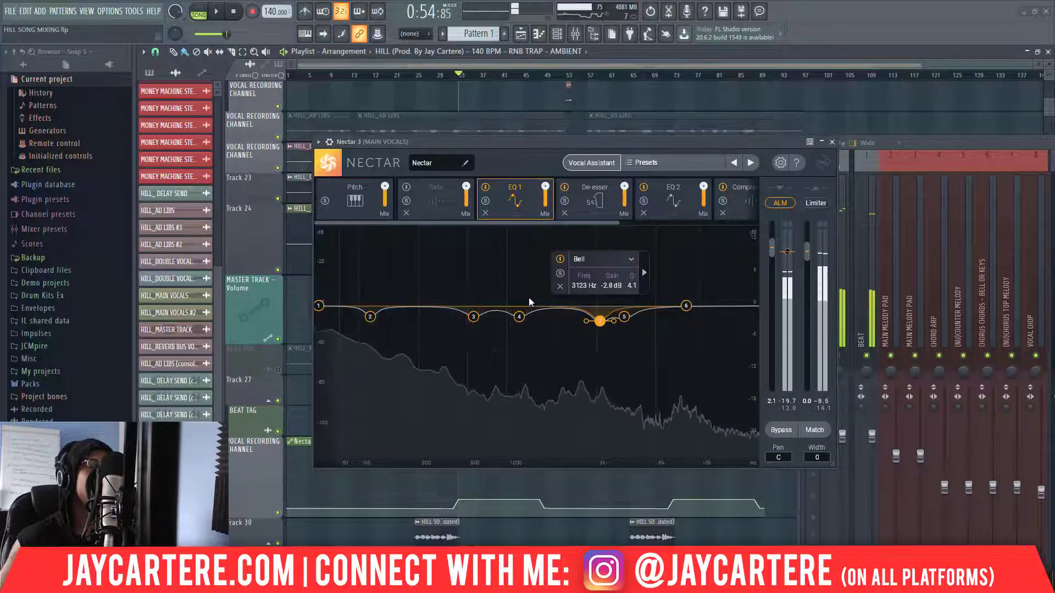
Step: Open the Gate module and play the song from 0:36 with the gate still off, moving the Nectar 3 window as needed
mouse_move(430, 224)
left_mouse_down()
mouse_move(547, 225)
mouse_move(429, 223)
left_mouse_up()
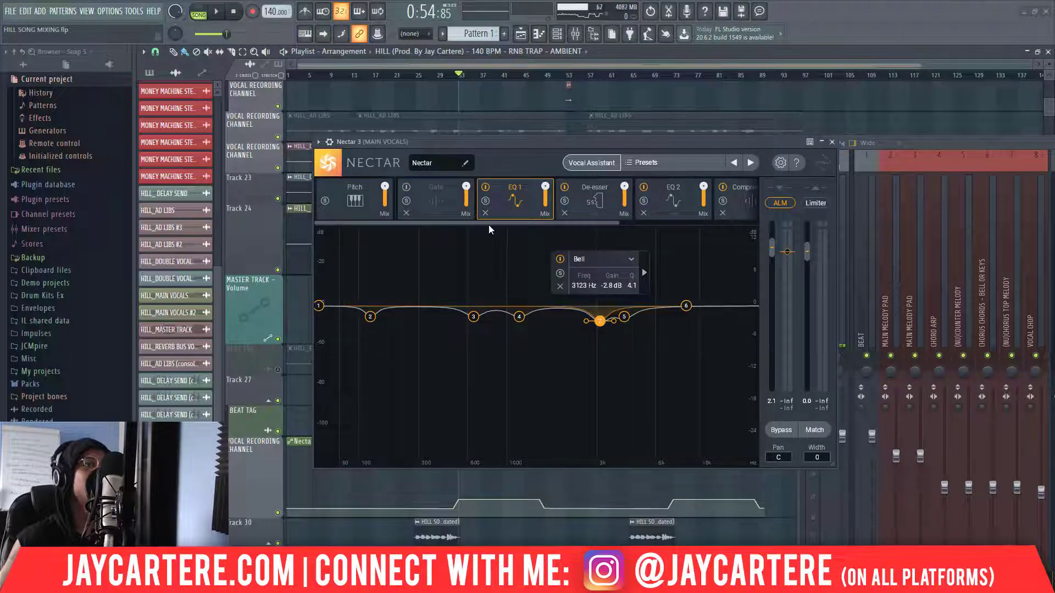
left_click(418, 204)
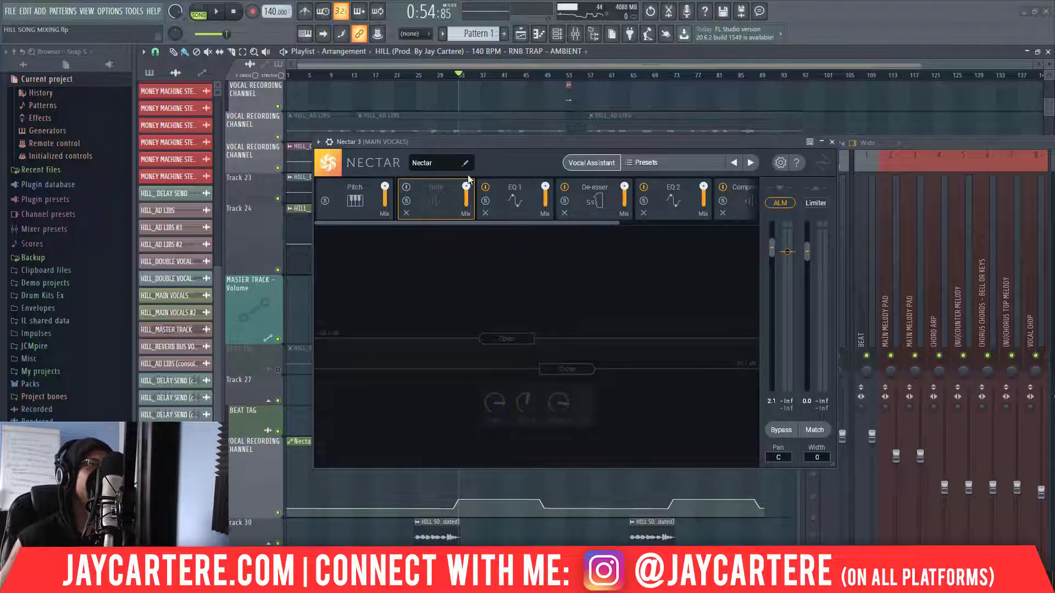
left_click_drag(496, 143, 627, 315)
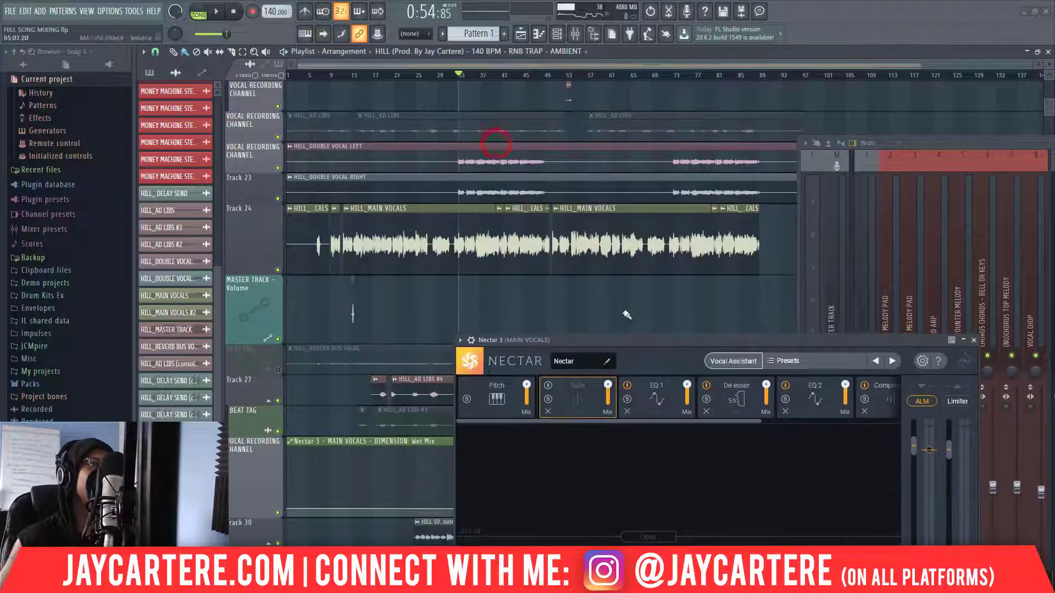
left_click(400, 78)
key("space")
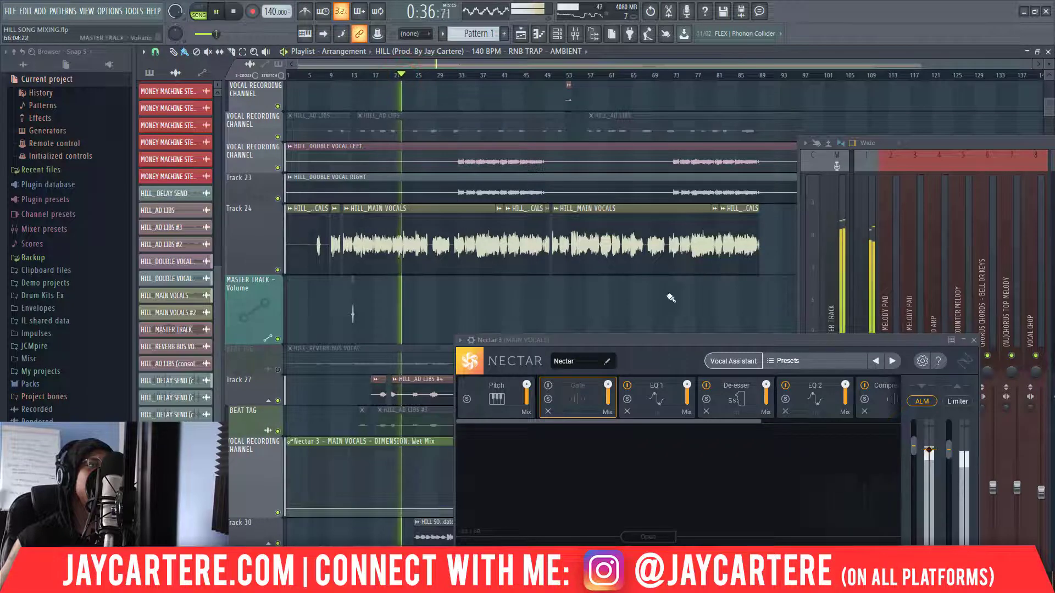
left_click_drag(653, 341, 497, 137)
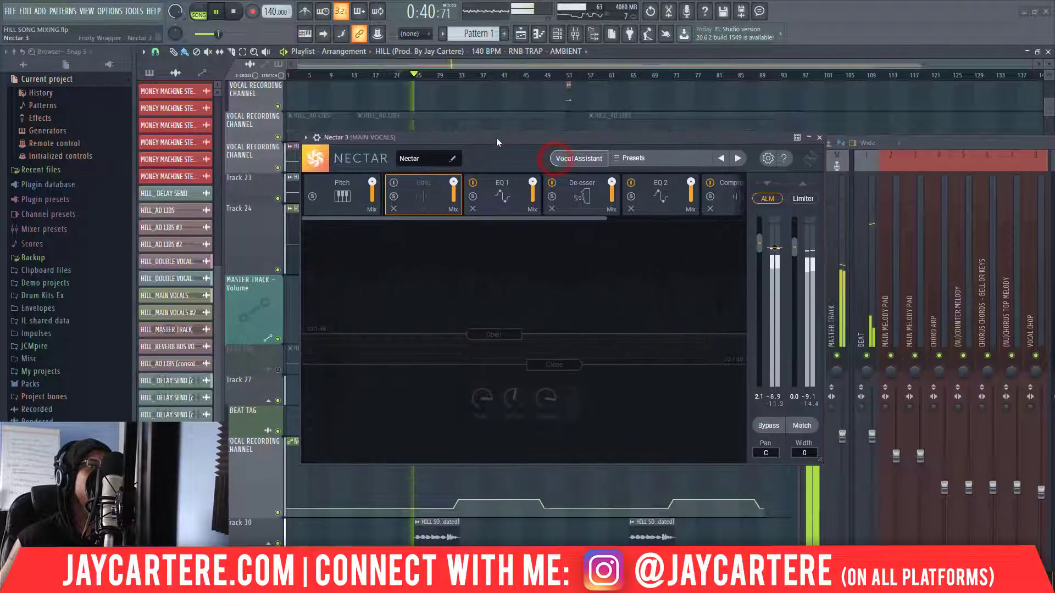
key("space")
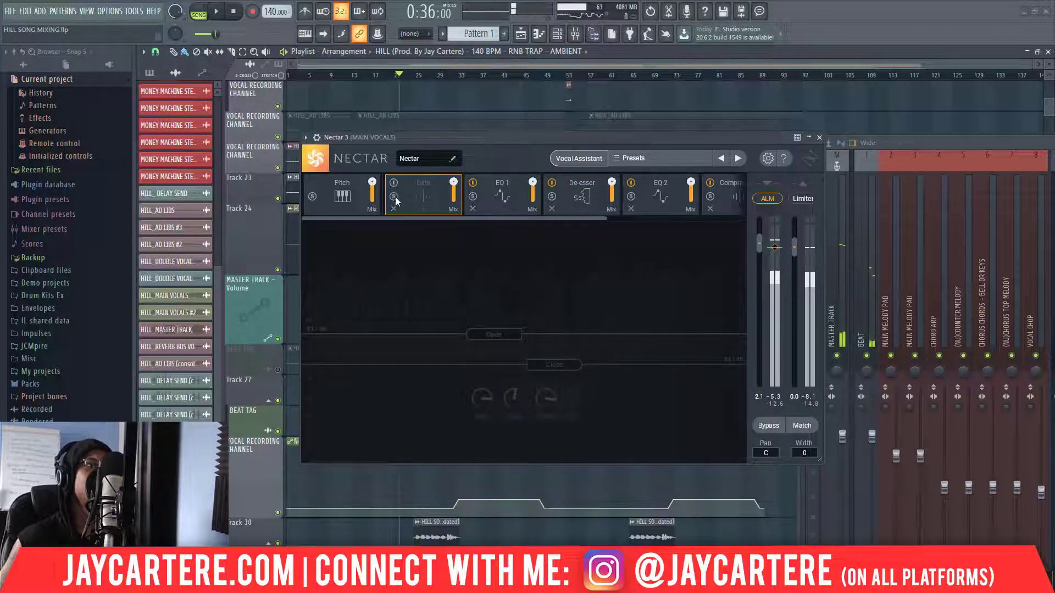
Step: Turn on the Gate, play the song through it, and move the mixer clear of the Nectar 3 window
left_click(394, 183)
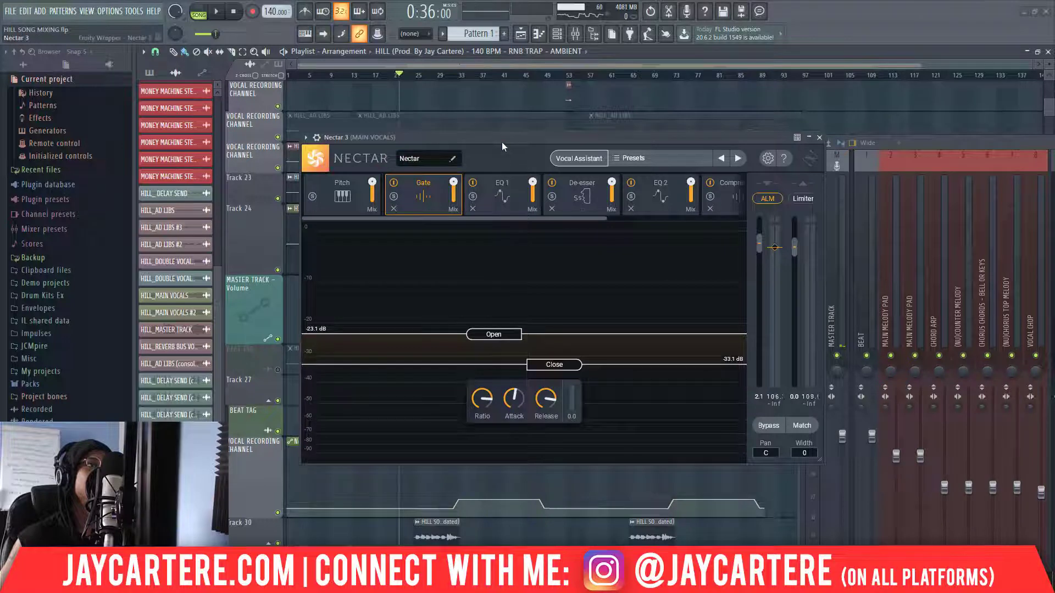
left_click_drag(502, 141, 640, 136)
key("space")
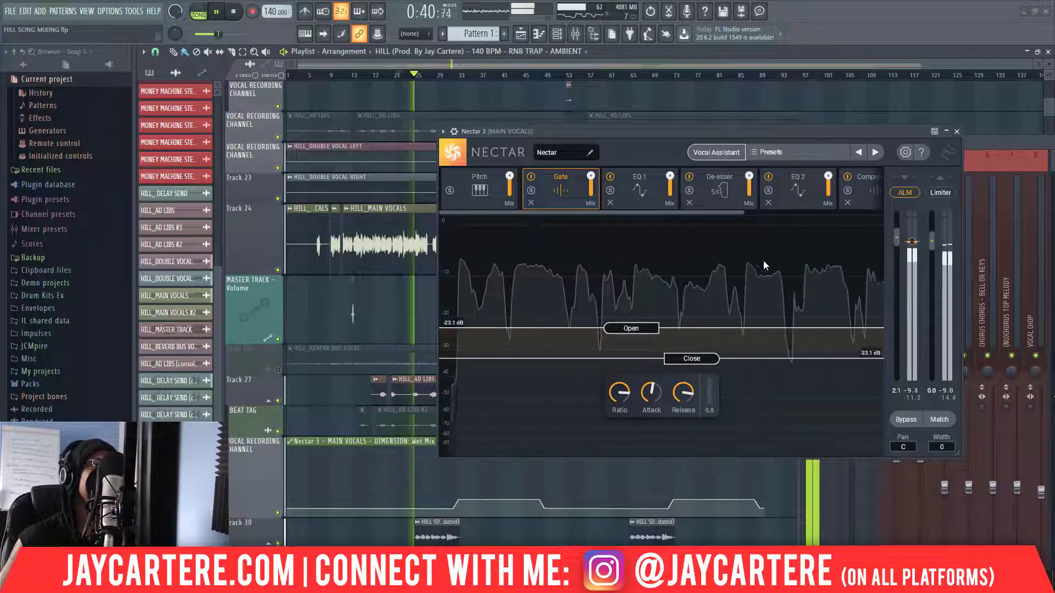
mouse_move(912, 242)
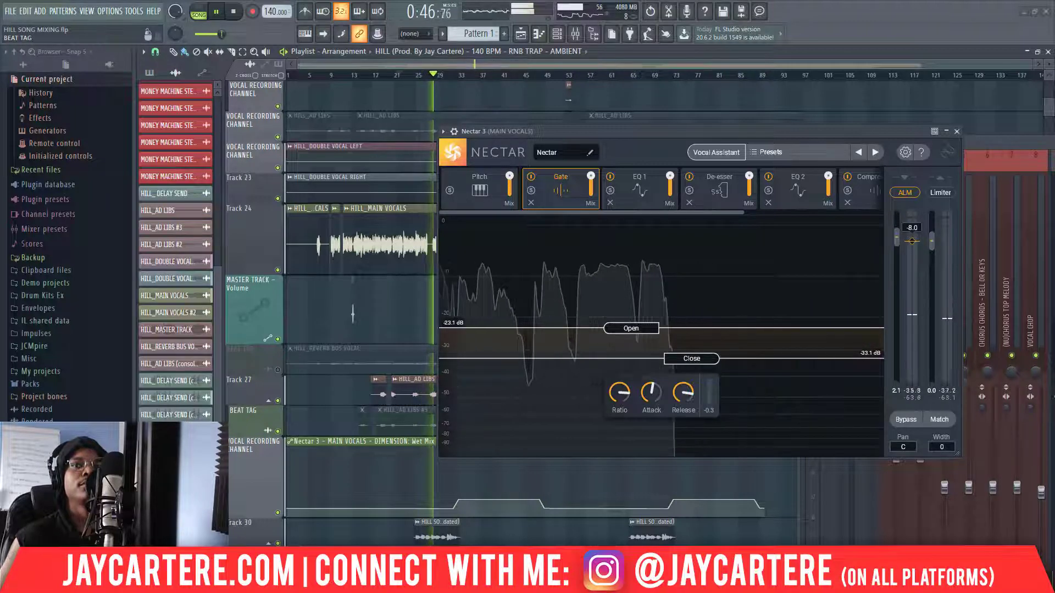
left_click_drag(1044, 143, 782, 136)
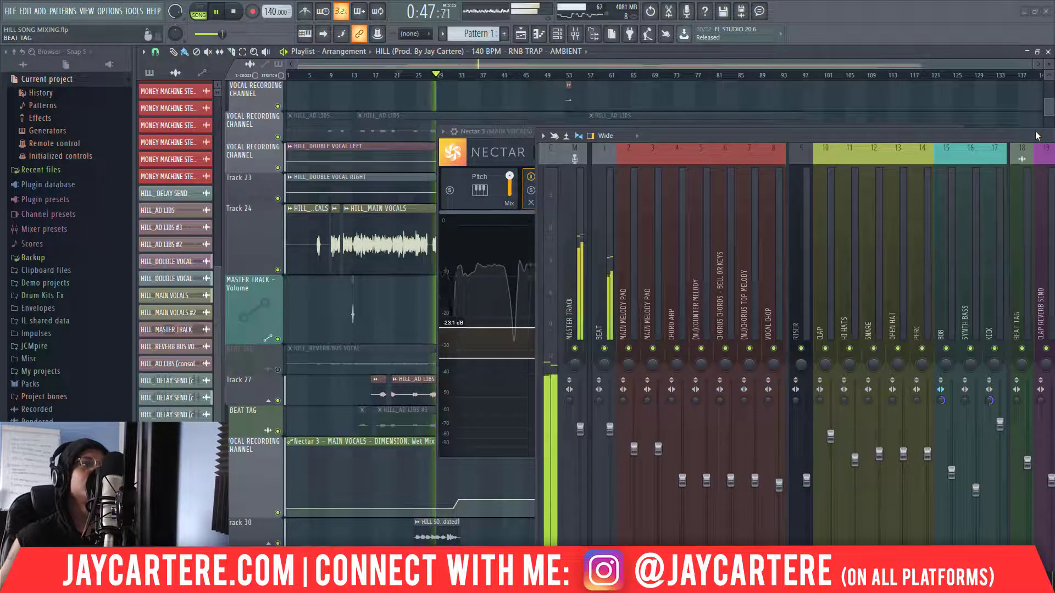
left_click(716, 136)
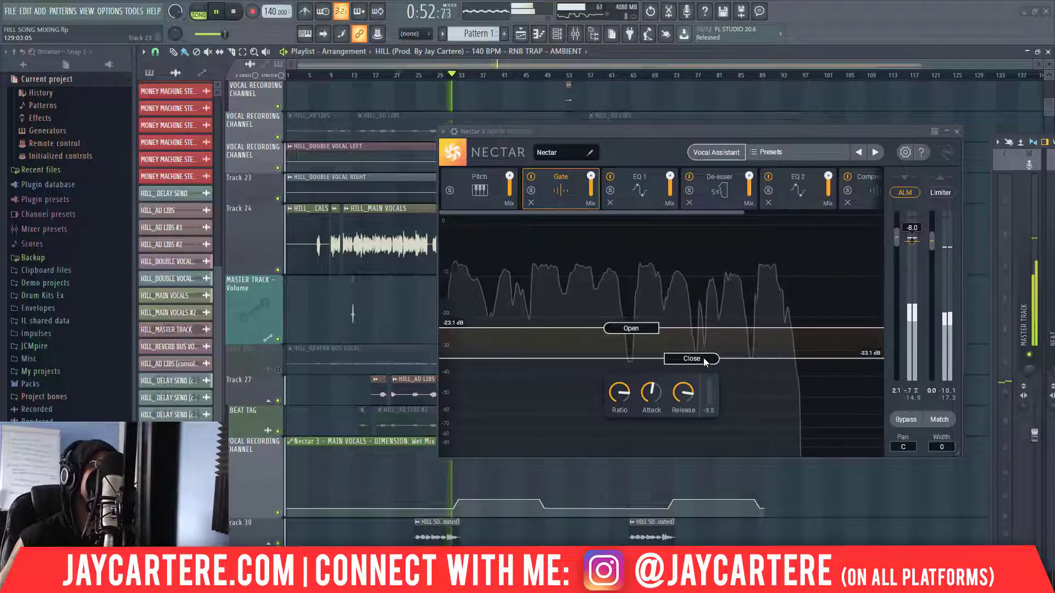
Step: Open the Pitch module, stop playback, and switch pitch correction on and back off
left_click(490, 203)
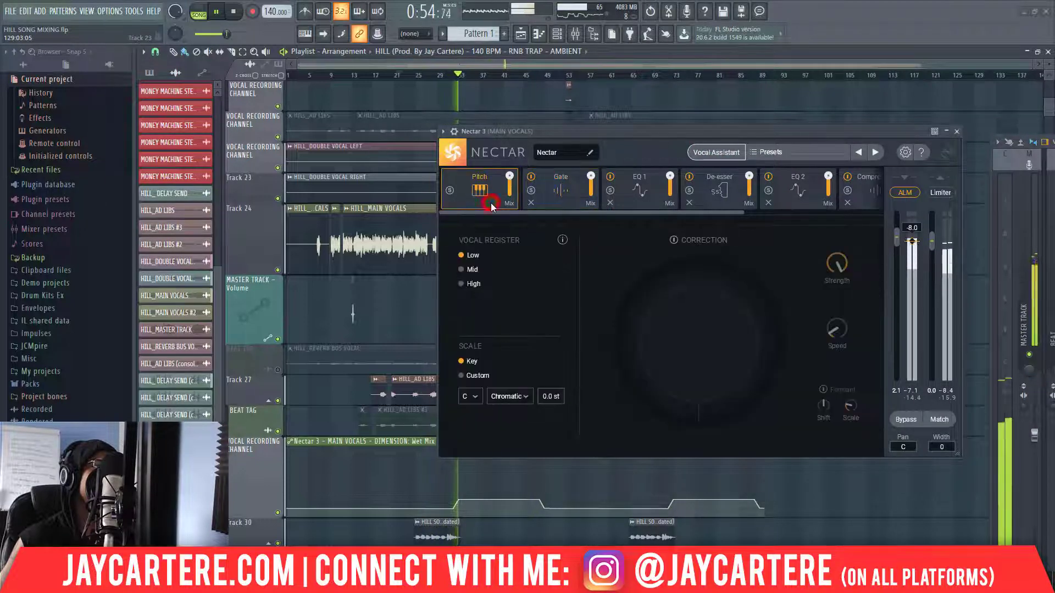
key("space")
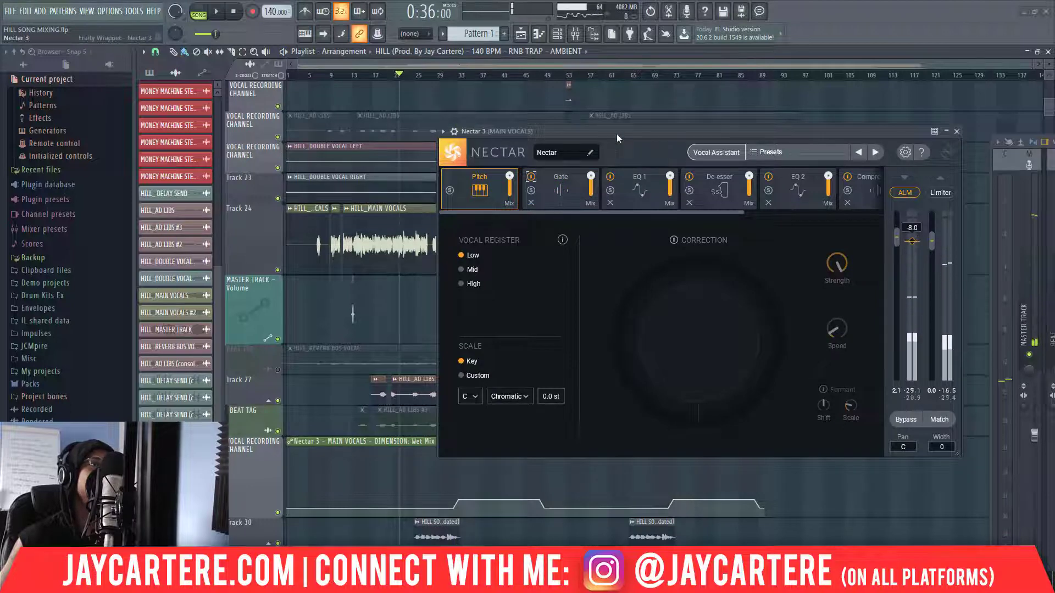
left_click_drag(617, 135, 385, 120)
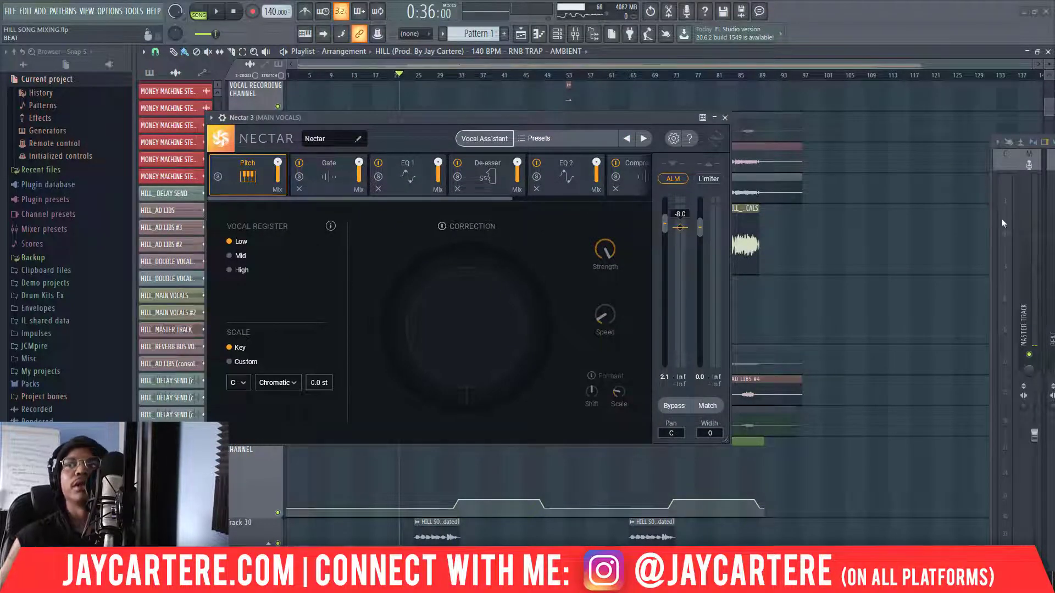
left_click(442, 228)
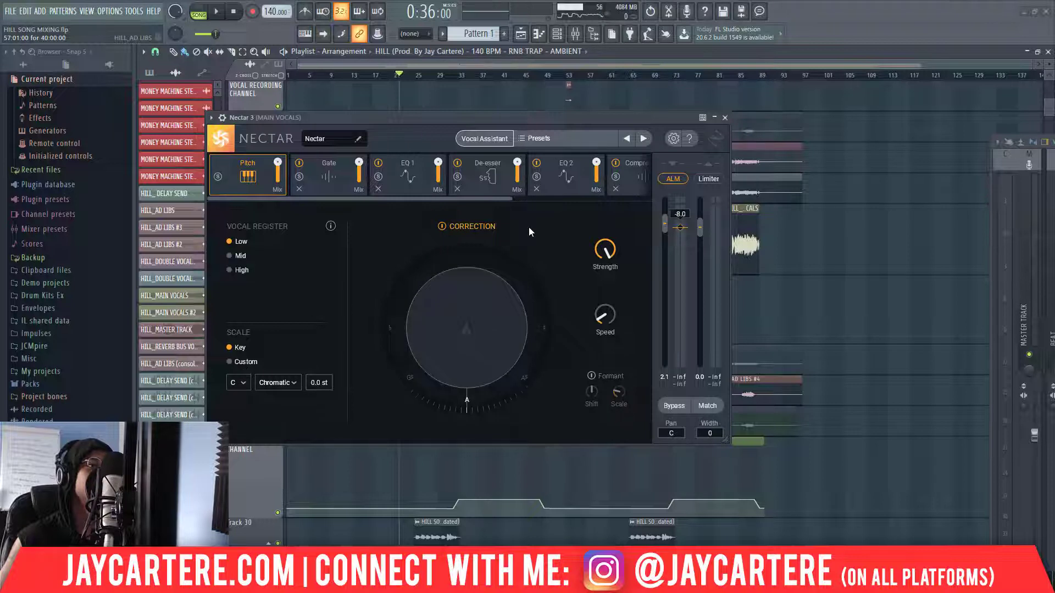
left_click(441, 227)
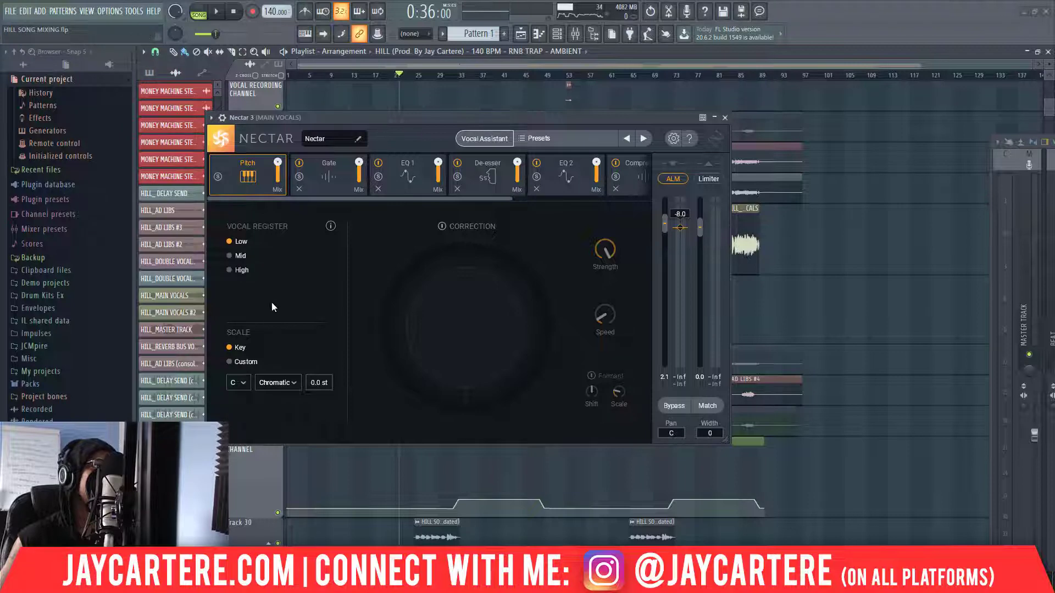
Step: Set the Pitch module's key to G and its scale to Minor
left_click(243, 383)
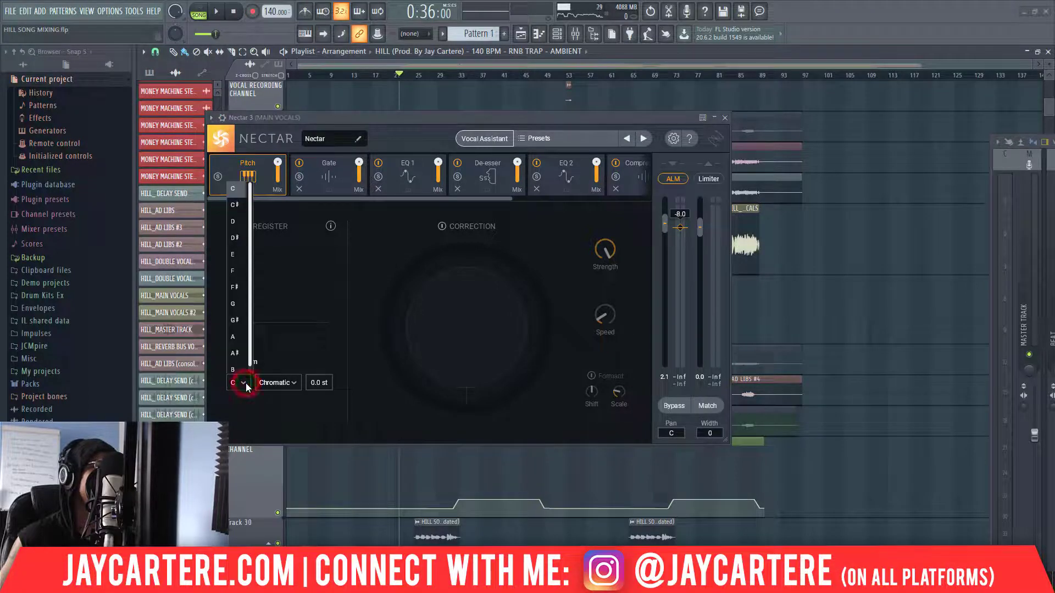
left_click(235, 304)
left_click(294, 384)
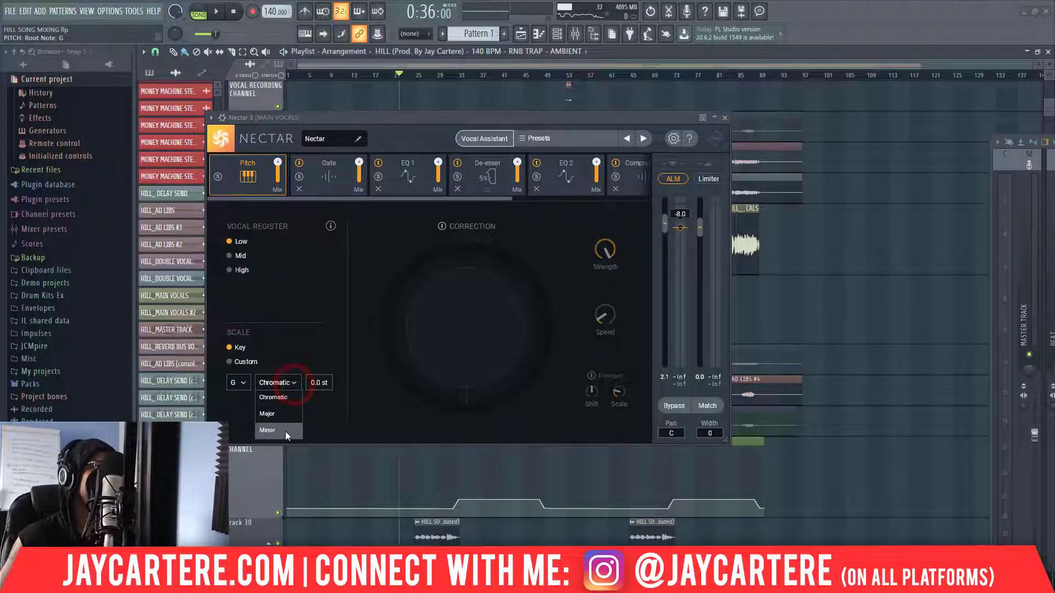
left_click(243, 383)
left_click(297, 352)
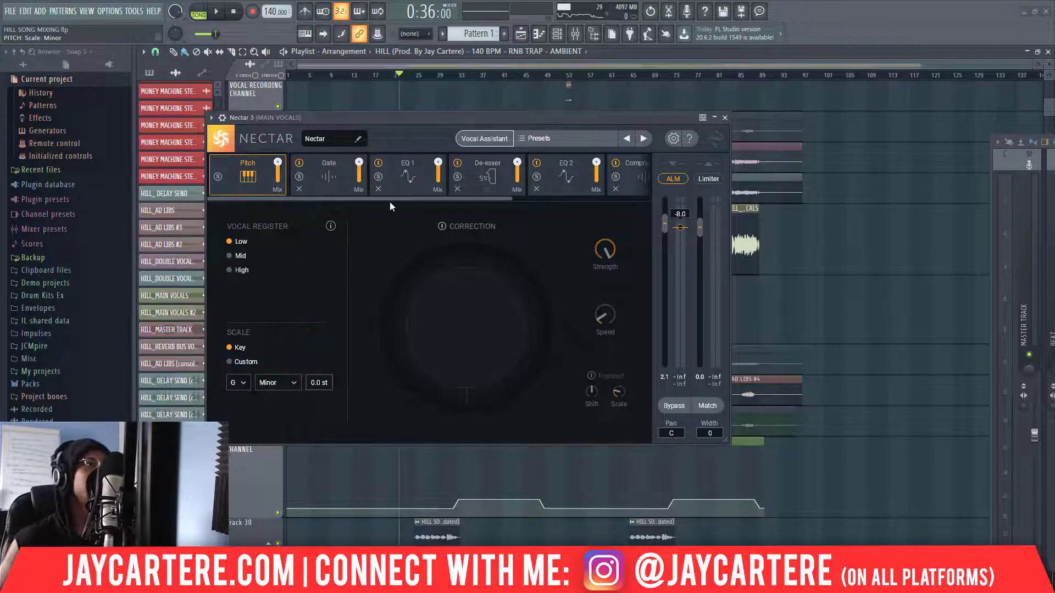
Step: Review the settings of the Gate, EQ 1, De-esser and EQ 2 modules in the Nectar 3 chain
left_click_drag(395, 199, 313, 191)
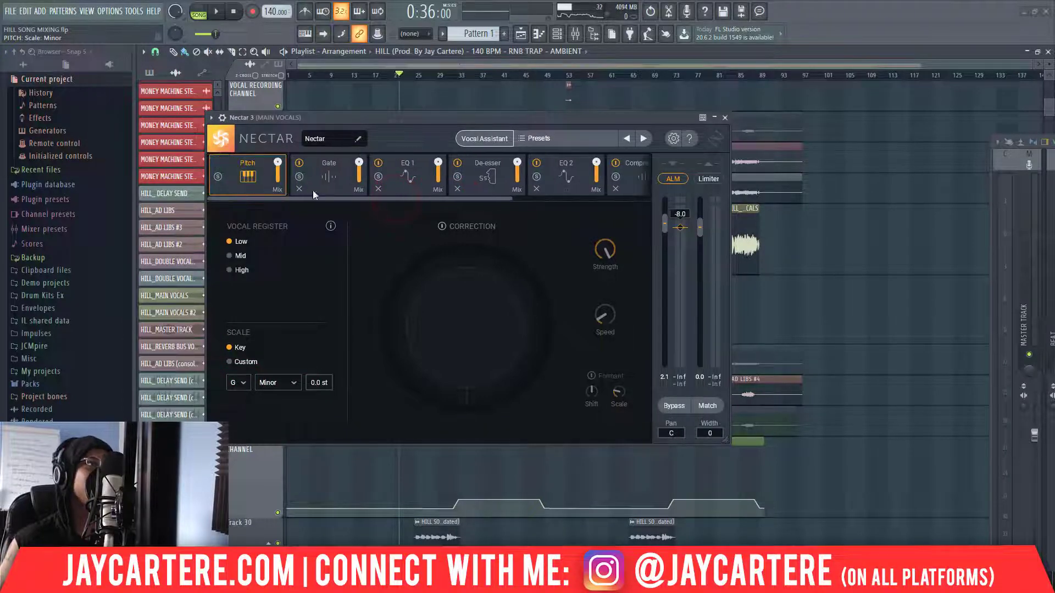
left_click(340, 190)
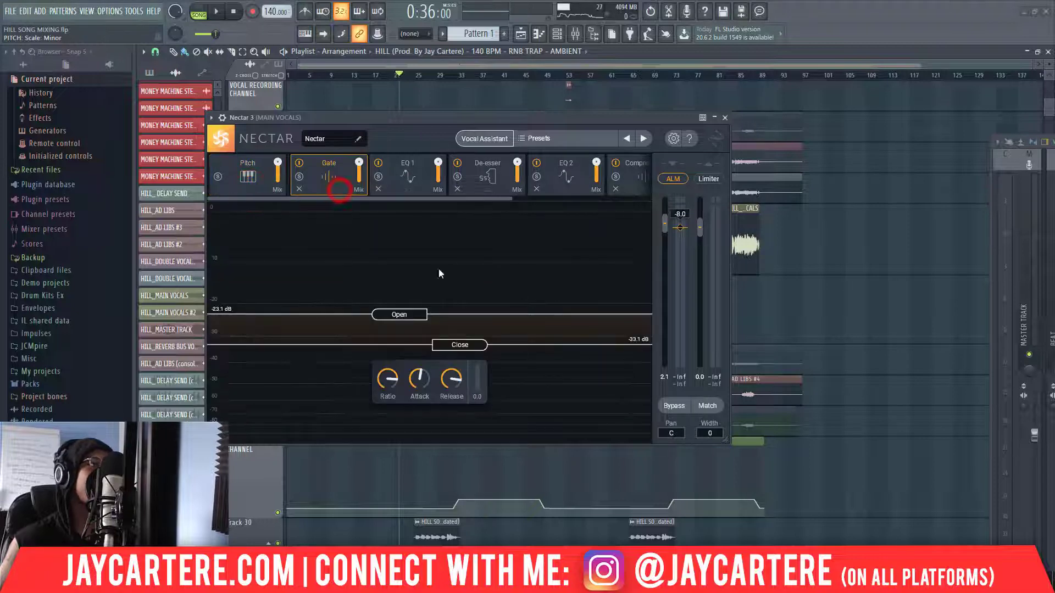
left_click_drag(402, 118, 477, 116)
left_click(467, 188)
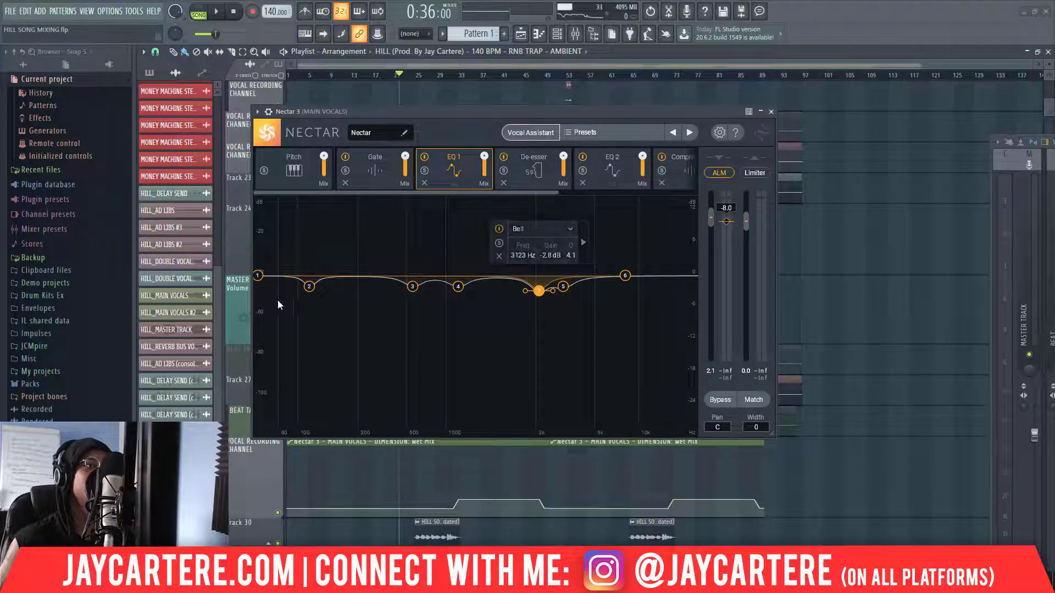
left_click(522, 179)
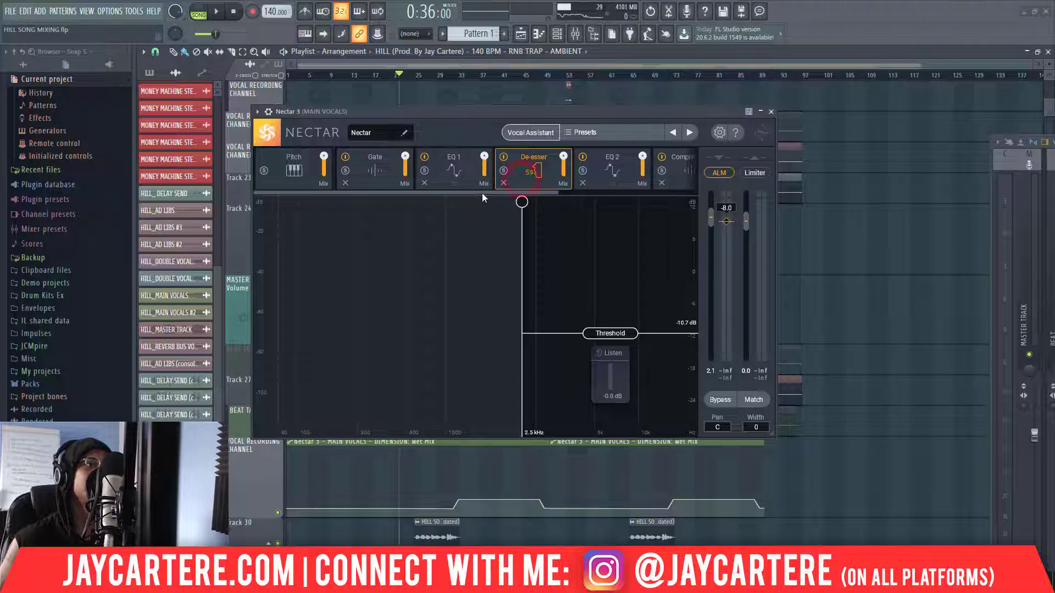
left_click_drag(483, 193, 510, 162)
left_click_drag(473, 110, 440, 196)
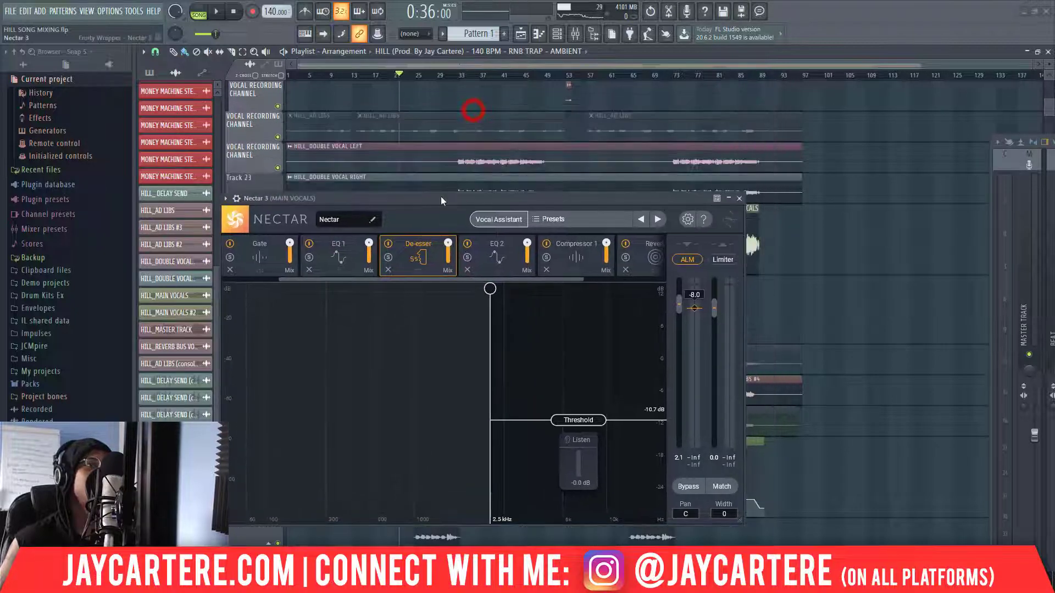
left_click(484, 270)
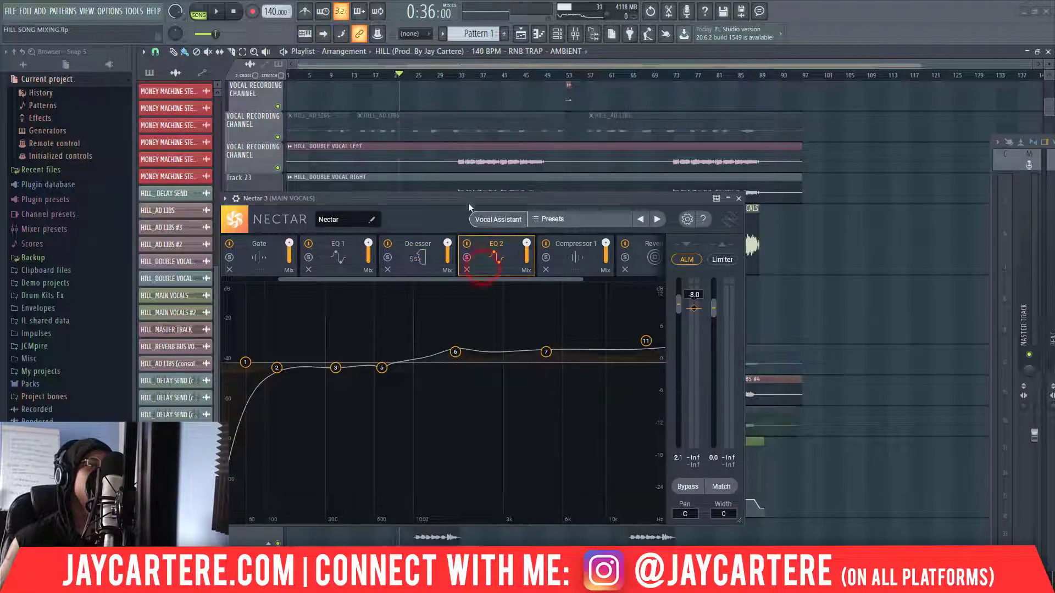
Step: Examine EQ 2's low-shelf band and check Compressor 1's gain reduction while briefly playing the song
left_click_drag(466, 202, 510, 116)
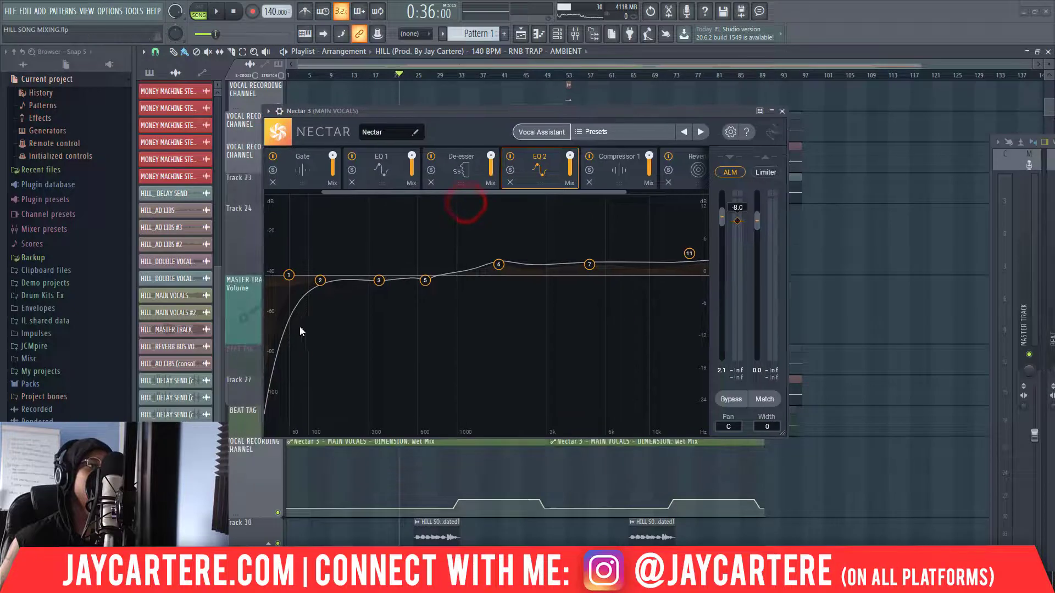
left_click(322, 286)
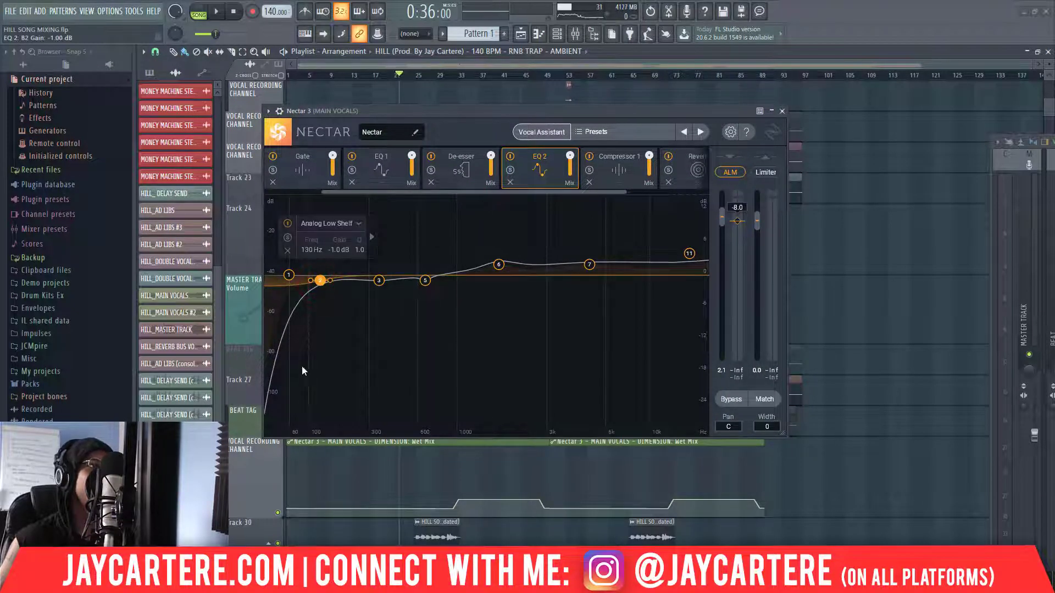
left_click(605, 174)
left_click_drag(534, 193, 599, 192)
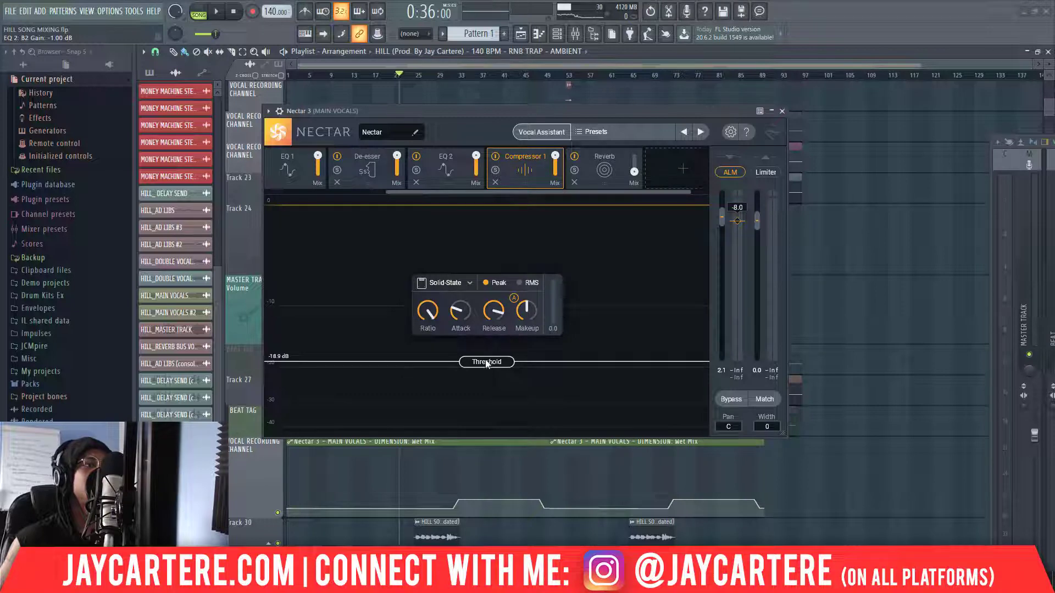
key("space")
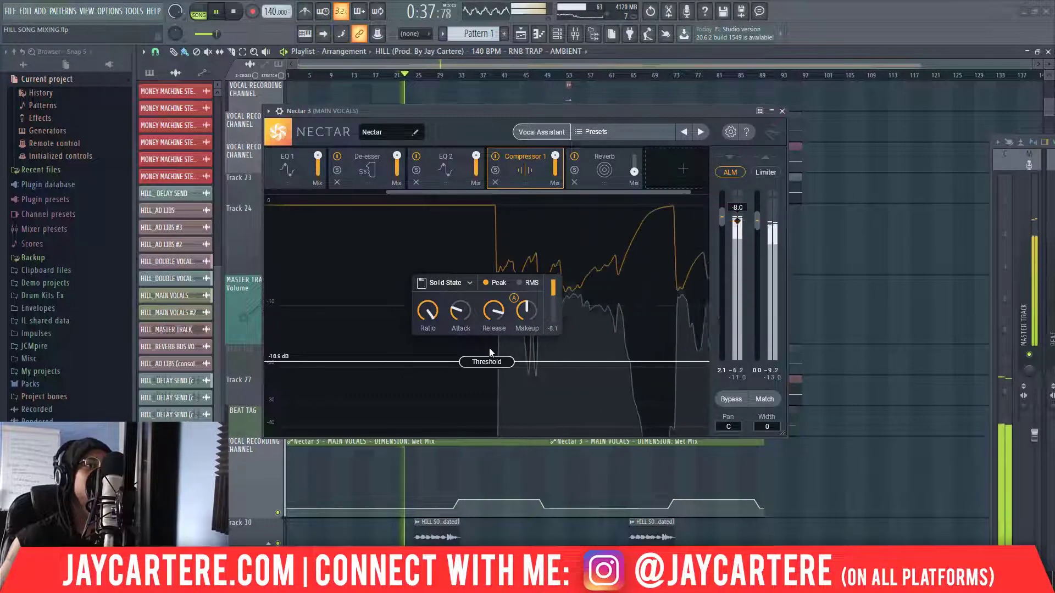
key("space")
Step: Open the Reverb module at the end of the Nectar 3 chain and bypass it
left_click(593, 180)
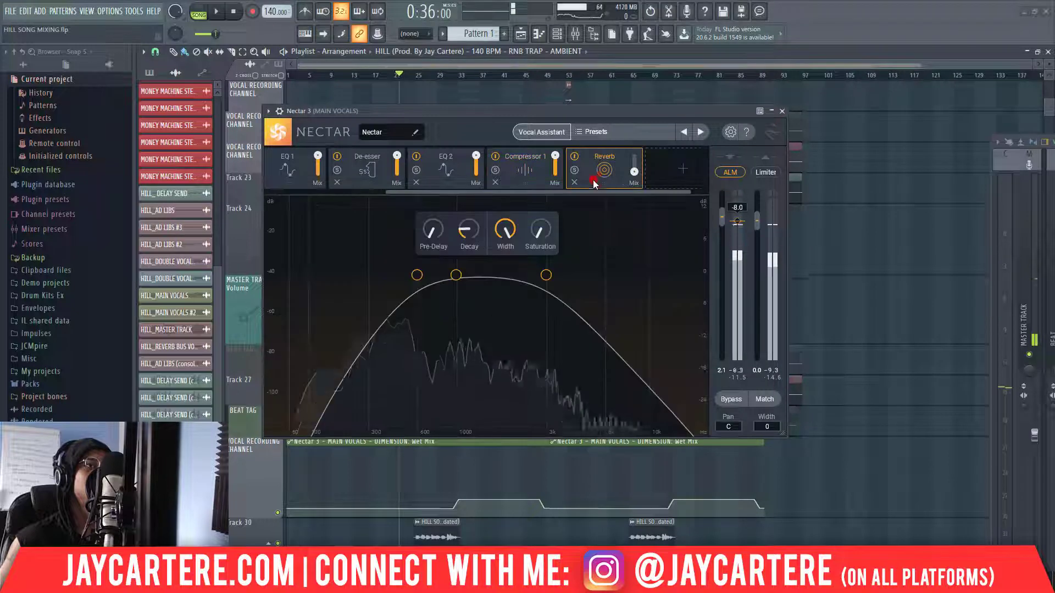
left_click(575, 158)
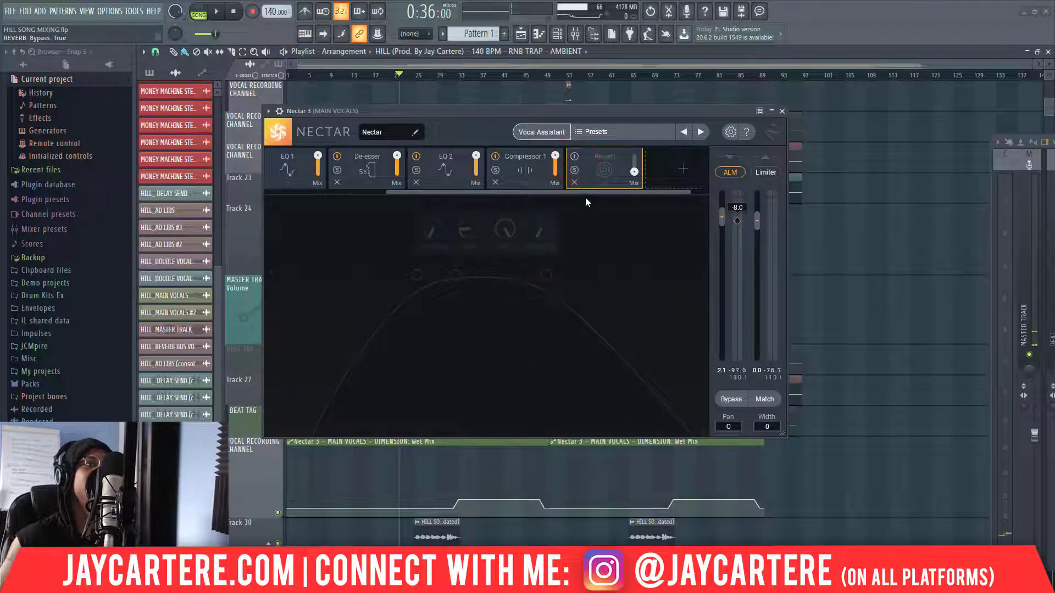
left_click_drag(585, 192, 616, 189)
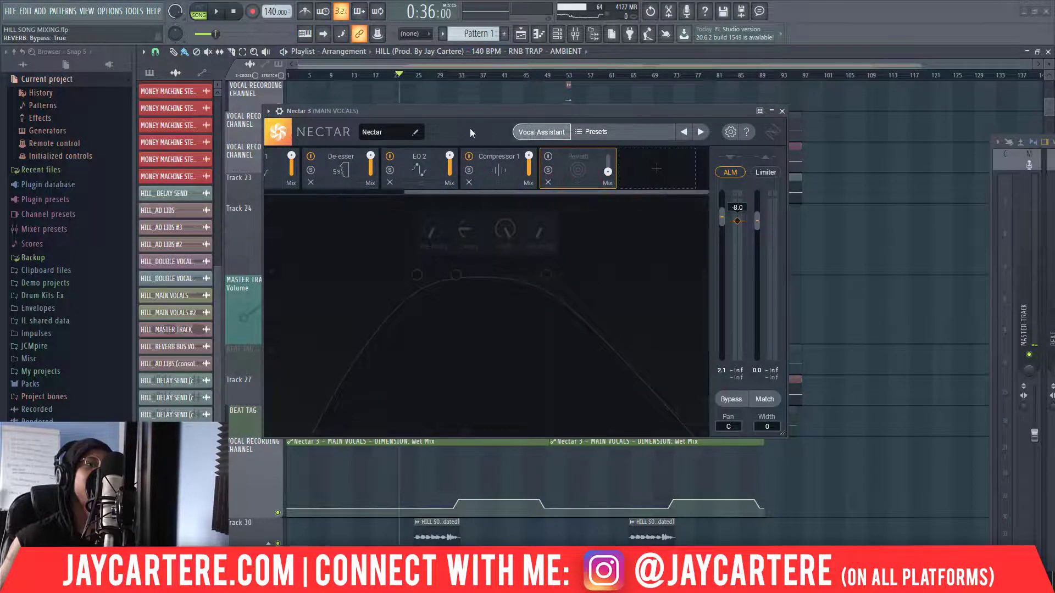
Step: Add a Dimension module in Flanger mode and set its mix to about 23% while playing the song
left_click_drag(525, 191, 411, 184)
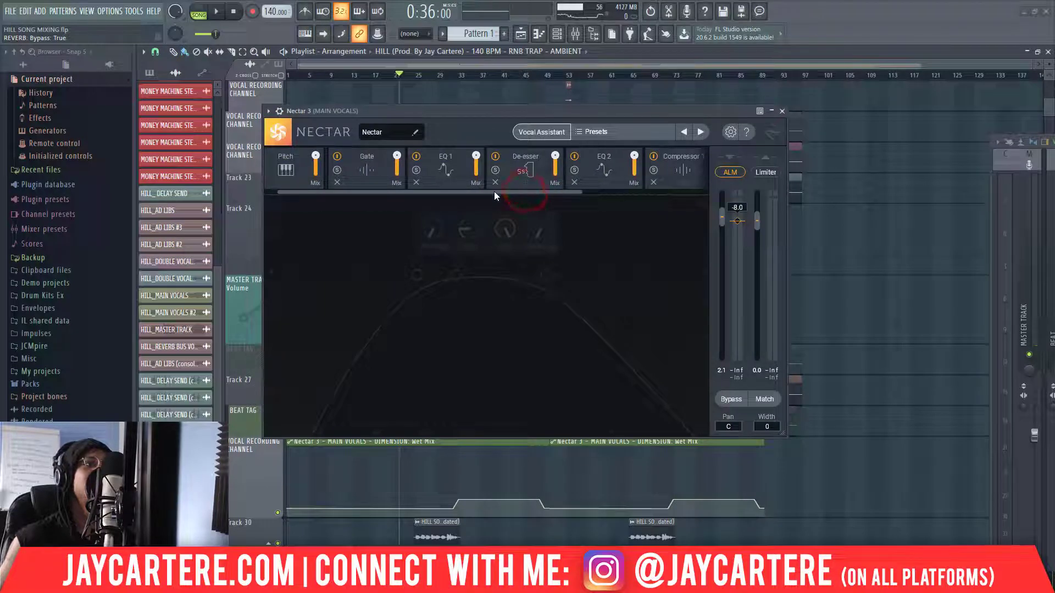
left_click_drag(495, 194, 624, 190)
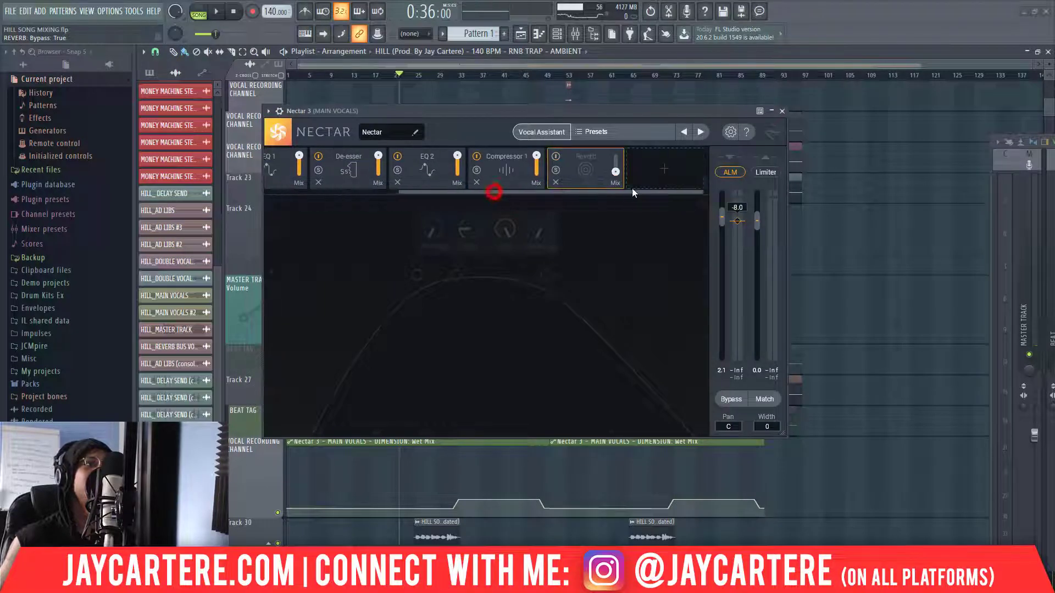
left_click(654, 164)
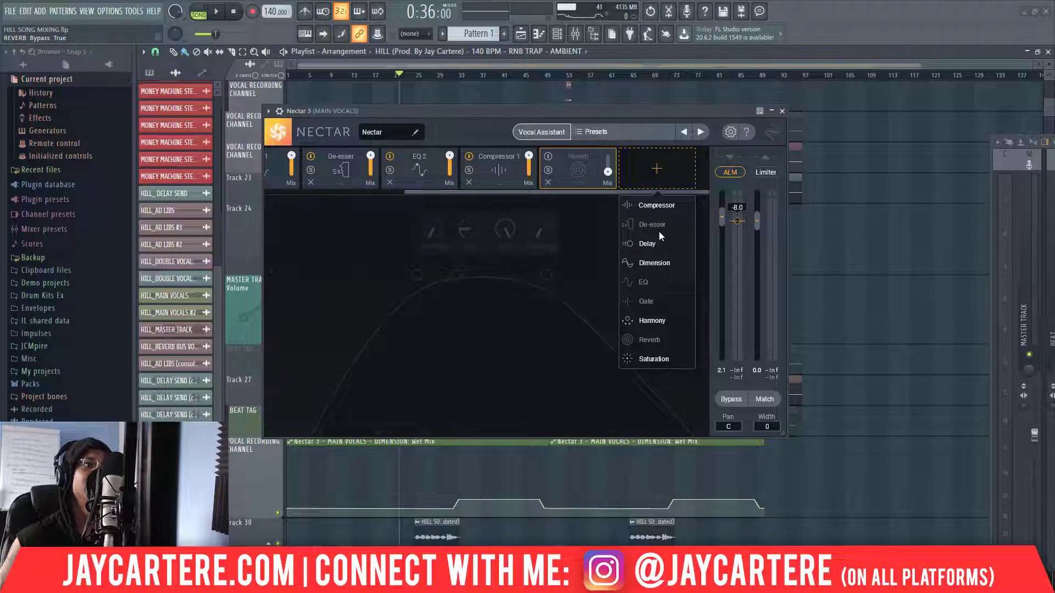
left_click(655, 263)
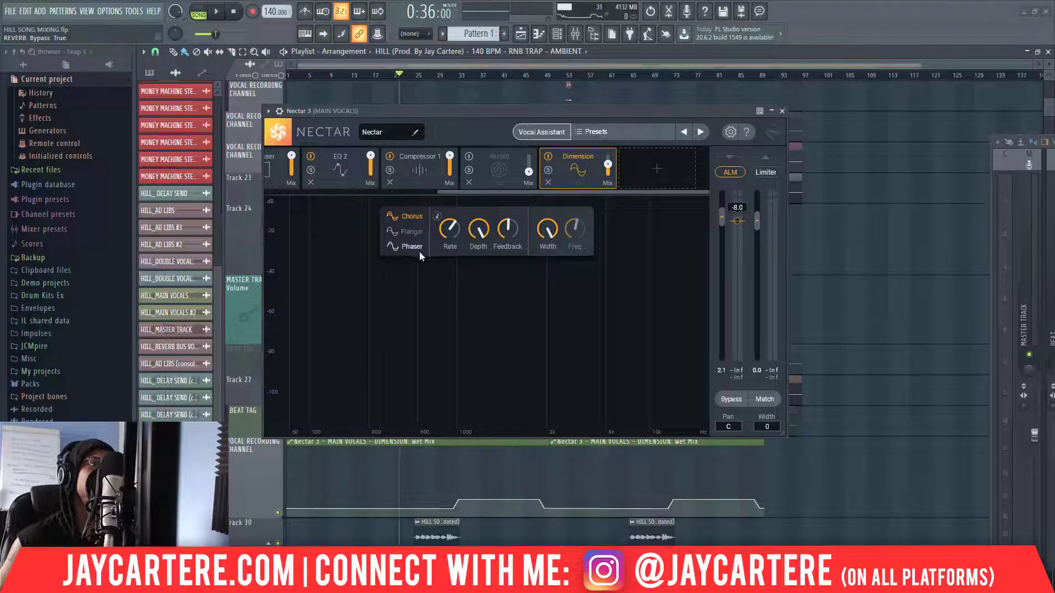
key("space")
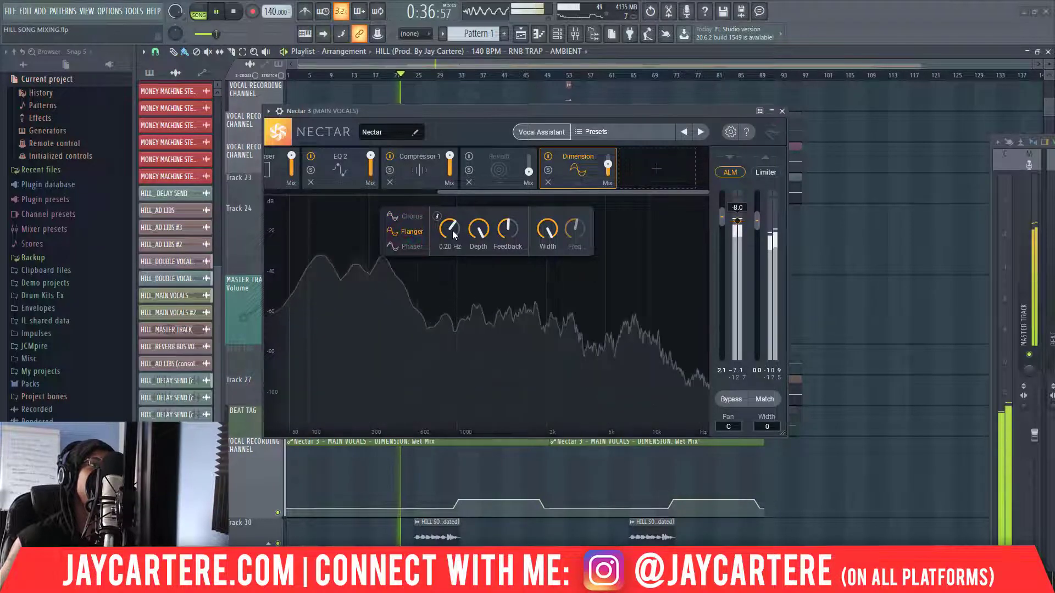
left_click_drag(608, 164, 602, 214)
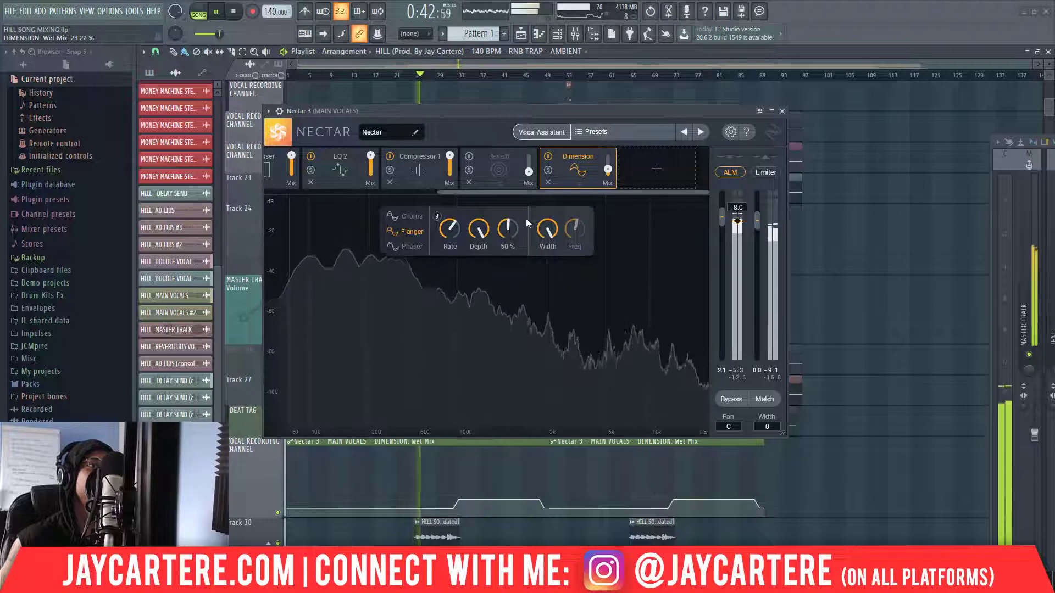
mouse_move(508, 232)
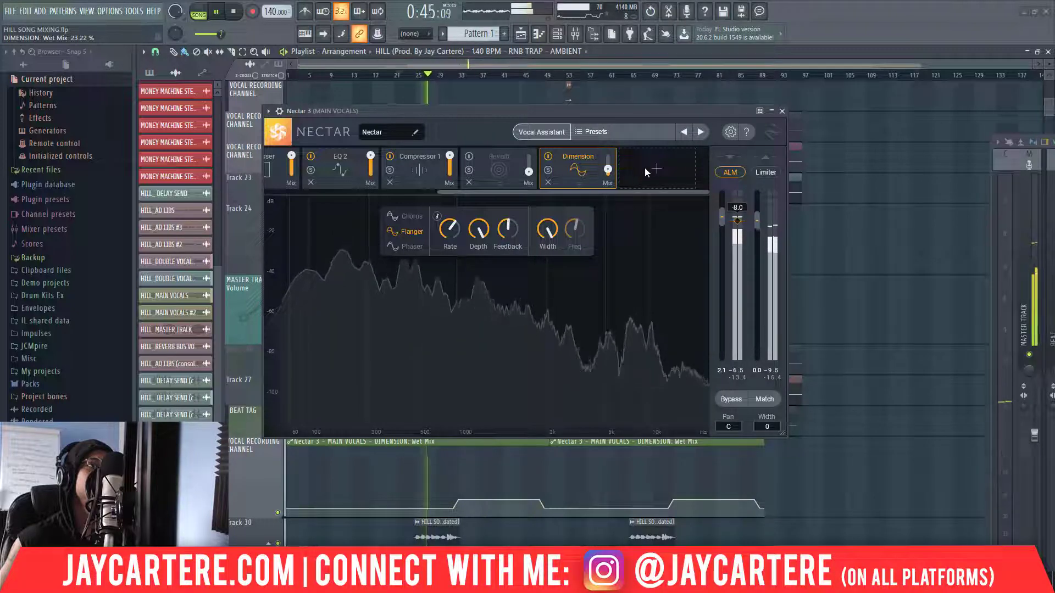
key("space")
Step: Add a Saturation module after Dimension, using the Tape type with the amount at 100%
left_click(645, 167)
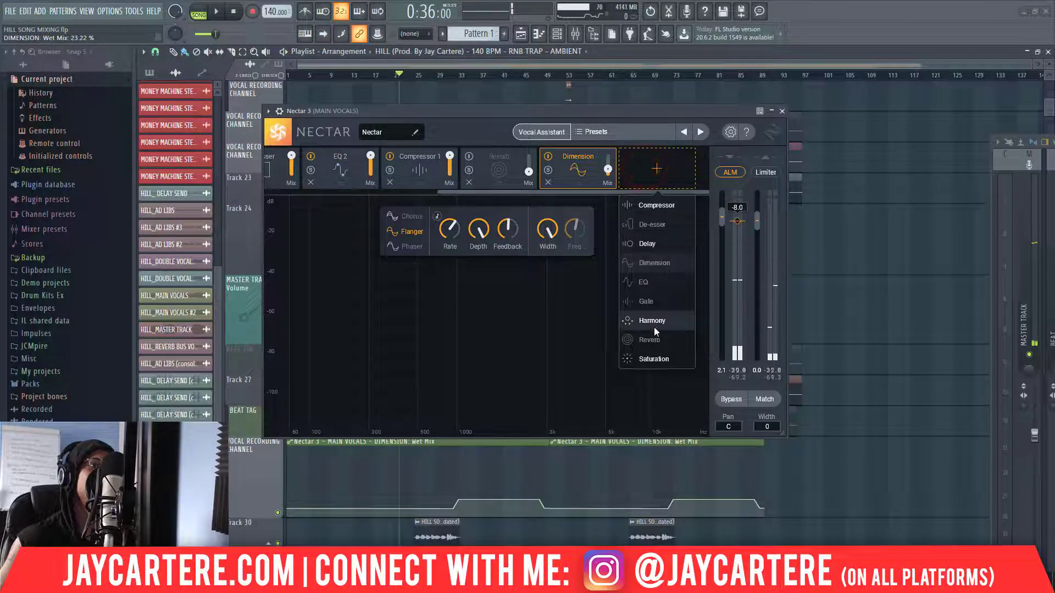
left_click(659, 360)
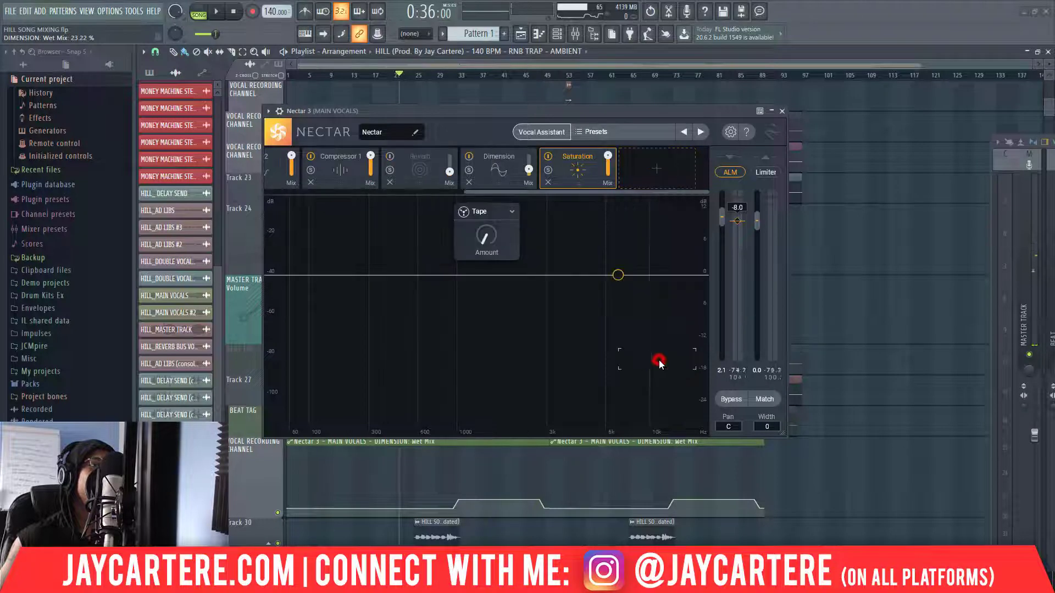
left_click(504, 213)
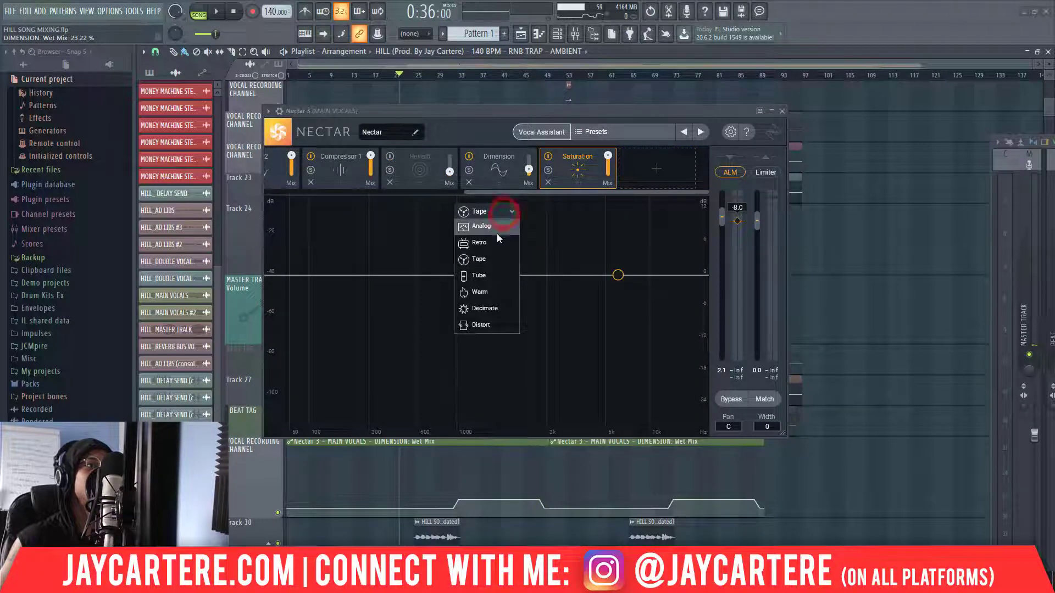
left_click(483, 258)
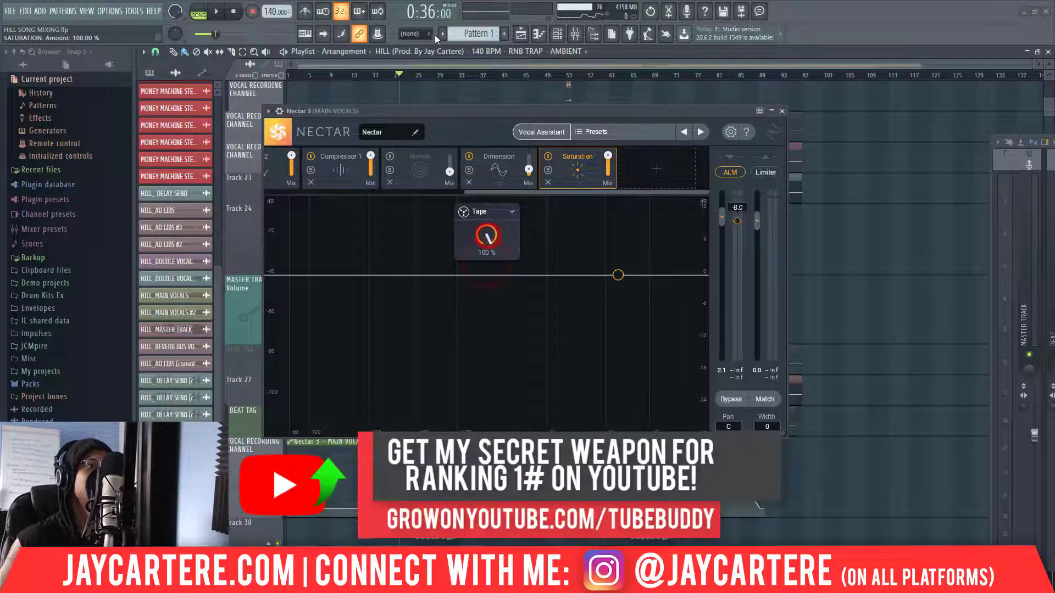
Step: Play the song and set the Tape saturation amount to about 68% and the Saturation mix to about 45%
key("space")
left_click_drag(607, 155, 606, 213)
left_click_drag(486, 236, 471, 279)
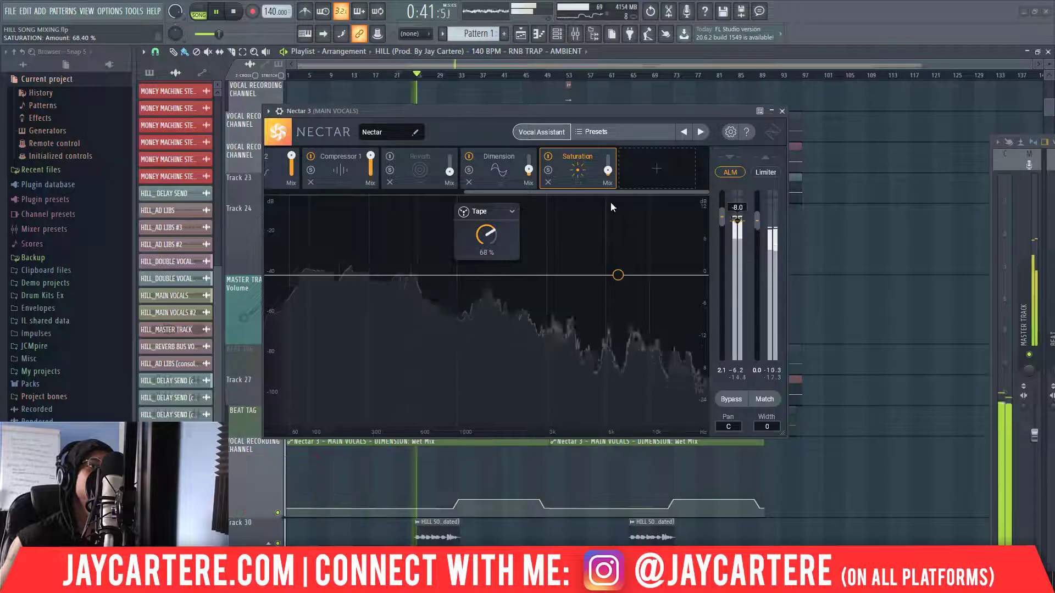
left_click_drag(610, 171, 610, 124)
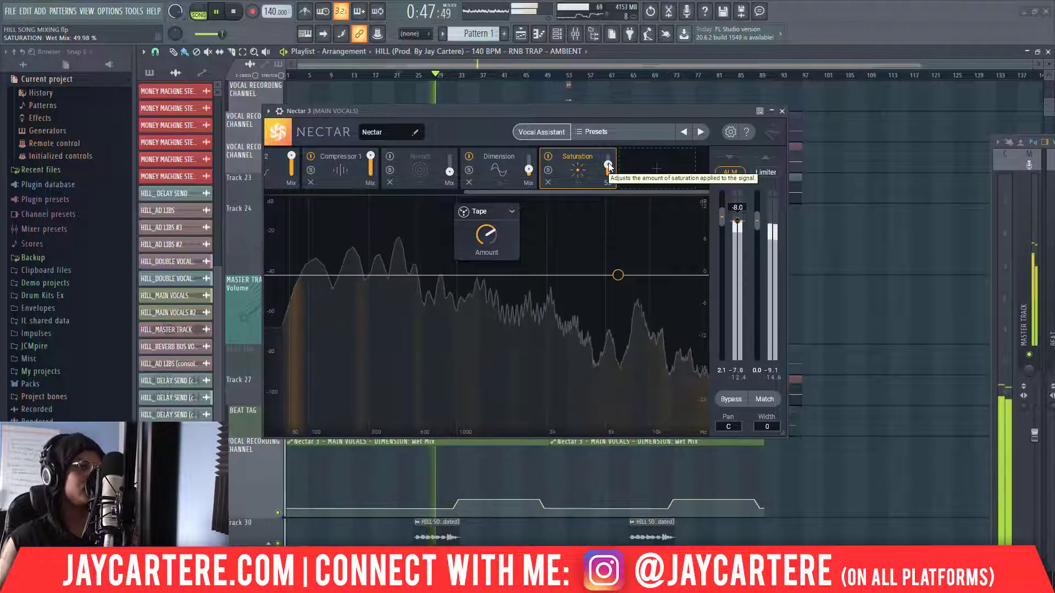
left_click_drag(608, 165, 609, 177)
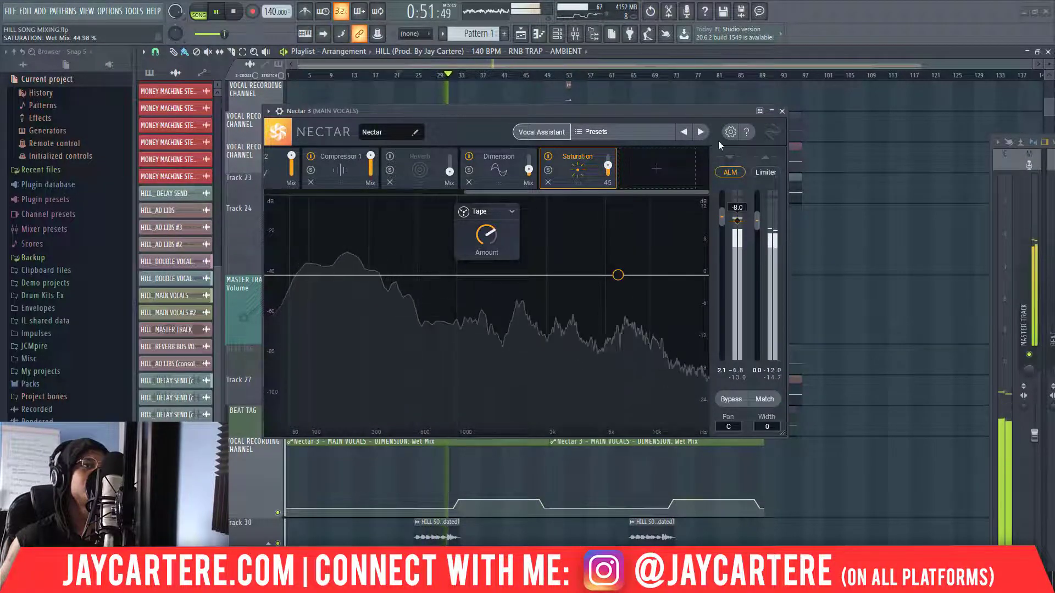
key("space")
Step: Close the Nectar 3 window and reopen the plugin from the MAIN VOCALS effect slots in the mixer
left_click_drag(560, 193, 351, 191)
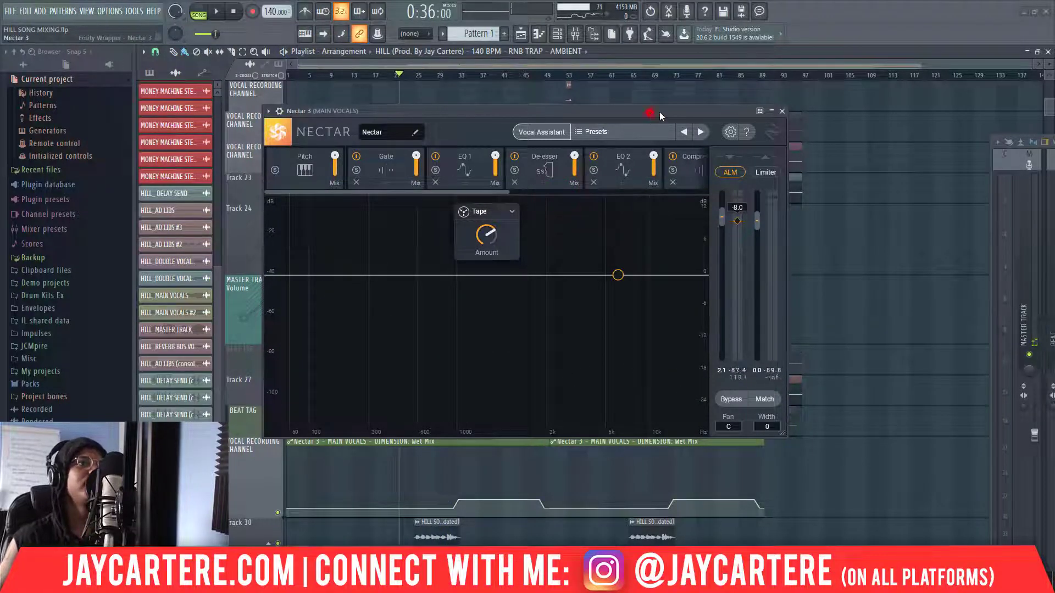
left_click_drag(650, 112, 722, 108)
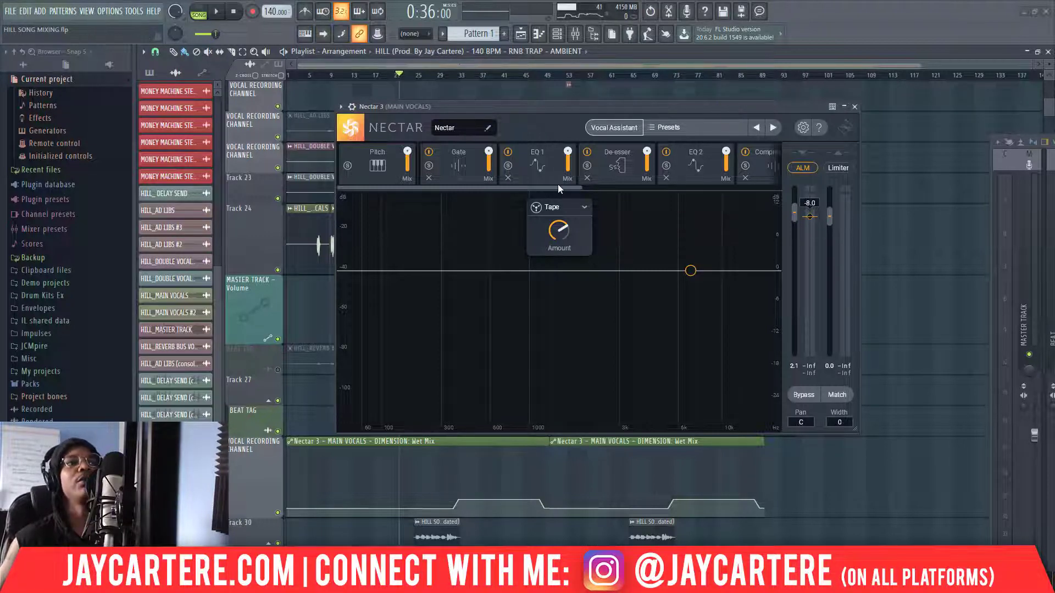
left_click_drag(558, 187, 500, 196)
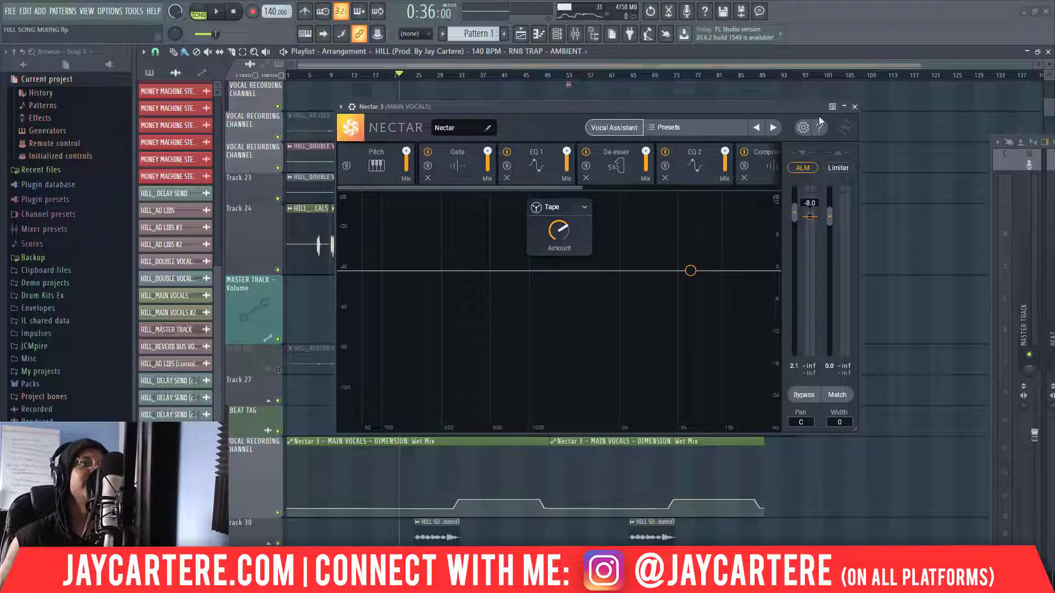
left_click(855, 107)
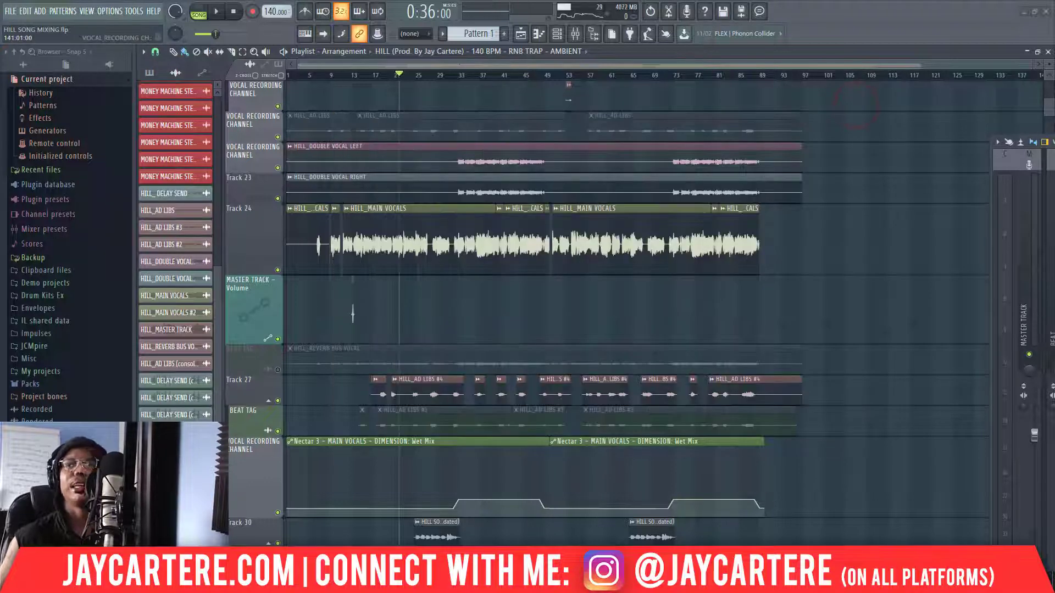
key("F9")
left_click_drag(778, 99, 774, 41)
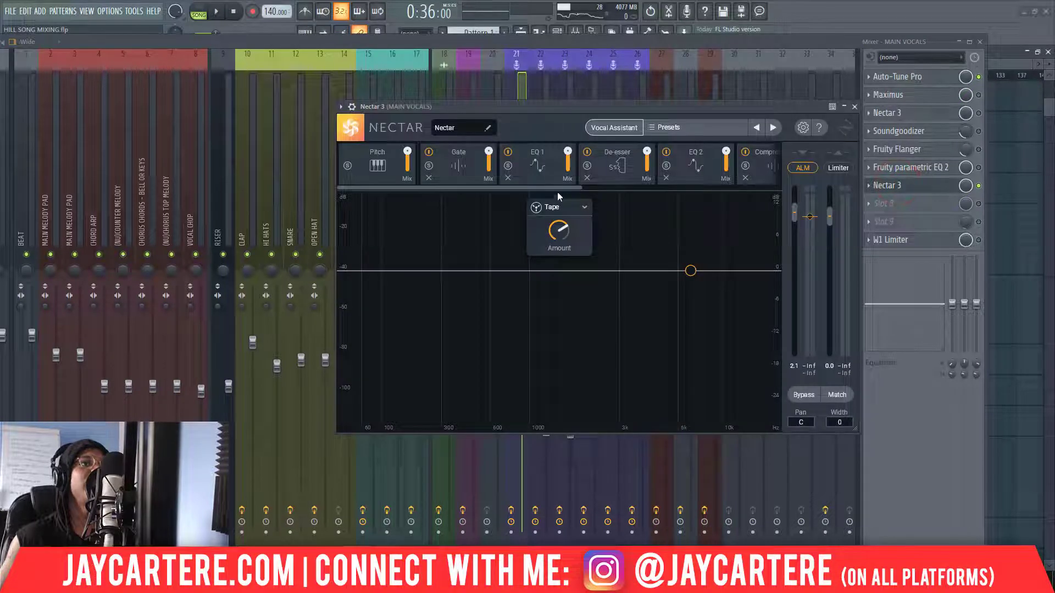
Step: Add a second Compressor at the end of the Nectar 3 chain, check which modules can still be added, and remove it
left_click_drag(576, 187, 775, 187)
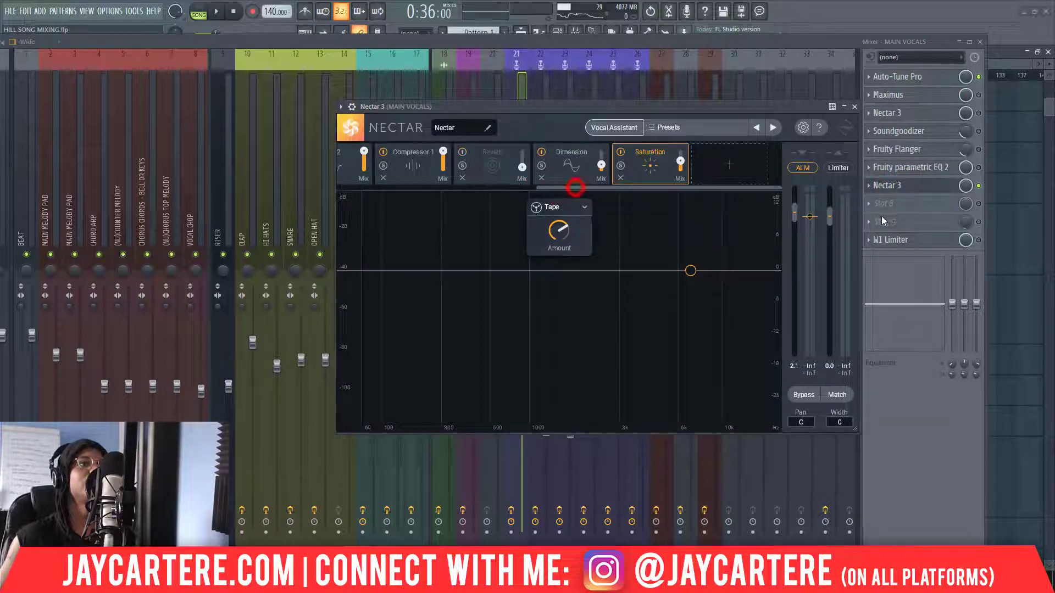
left_click(721, 165)
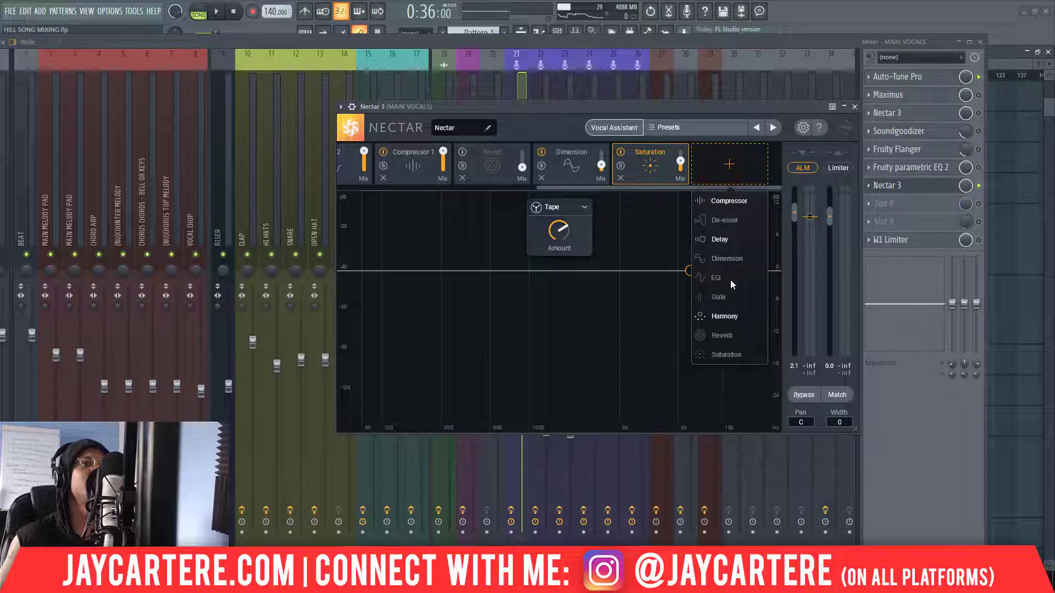
left_click(732, 202)
left_click(730, 163)
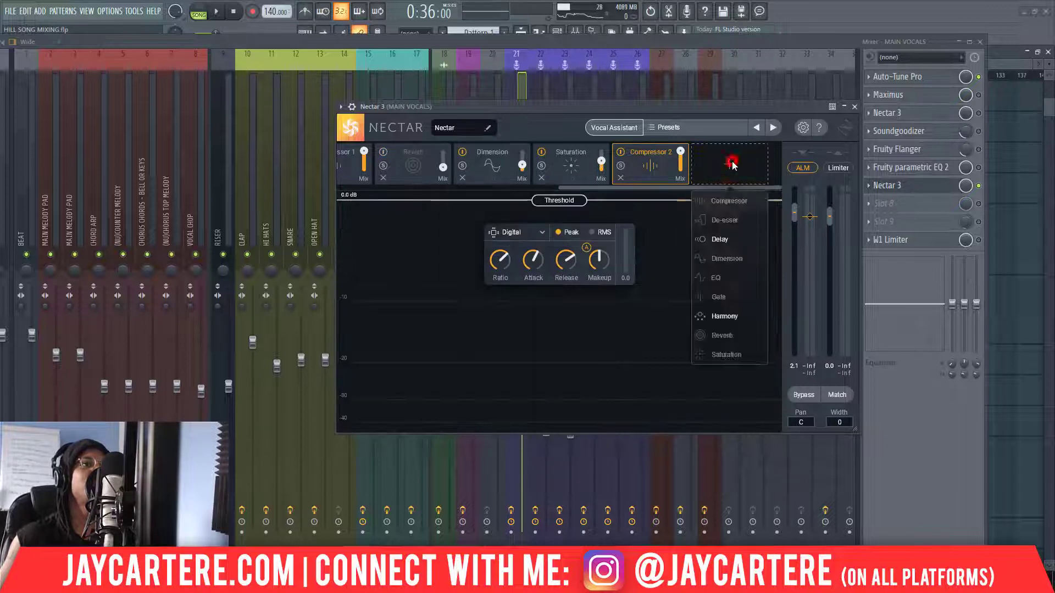
left_click(621, 178)
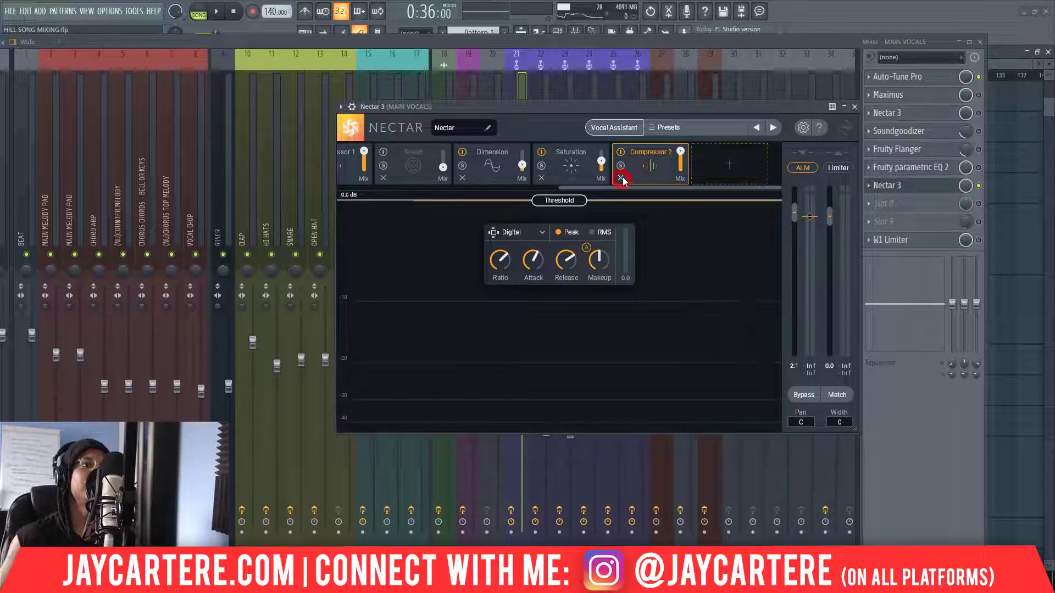
left_click_drag(634, 188, 387, 180)
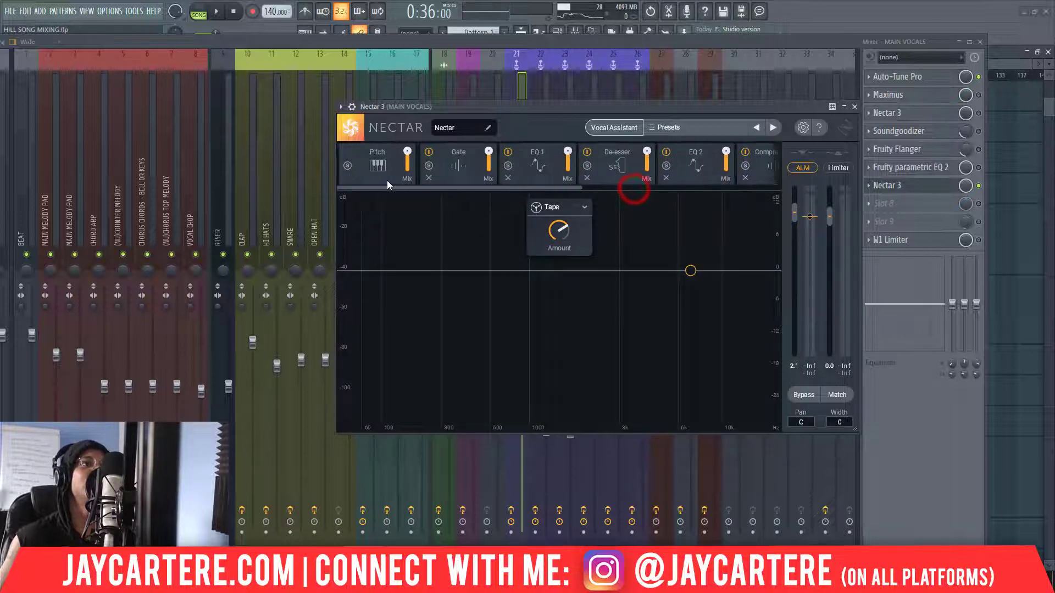
Step: Close Nectar 3, look over the plugin choices for empty slot 8 without adding one, and reopen Nectar 3 from slot 7
left_click(855, 108)
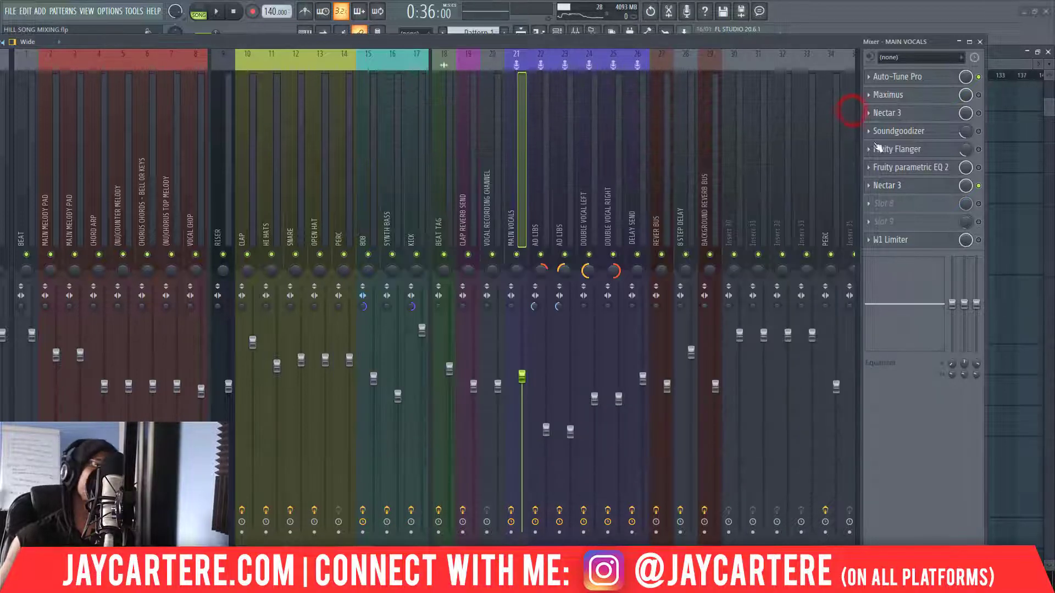
left_click(882, 209)
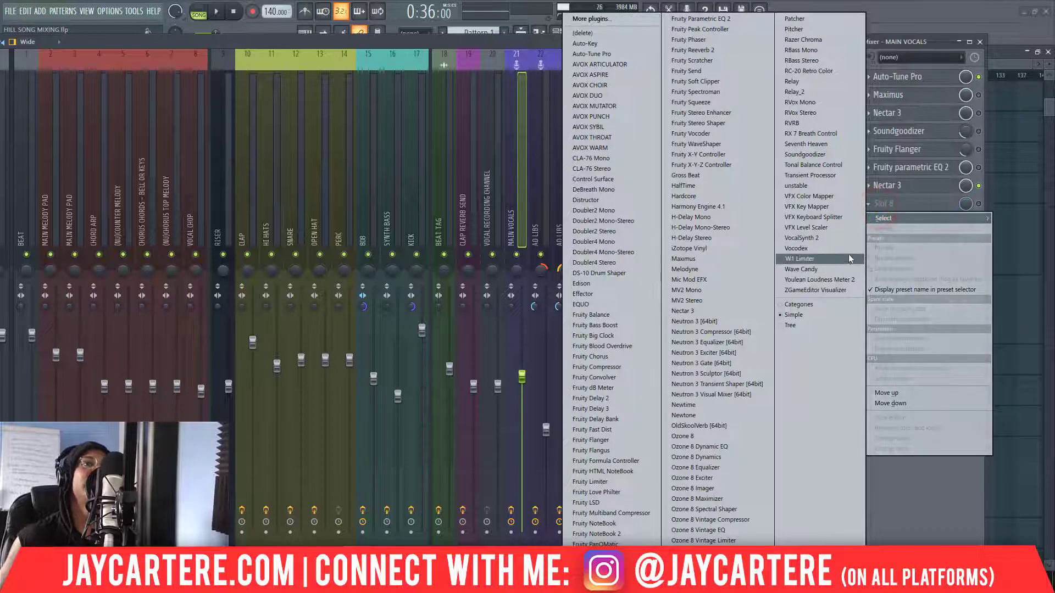
left_click(894, 204)
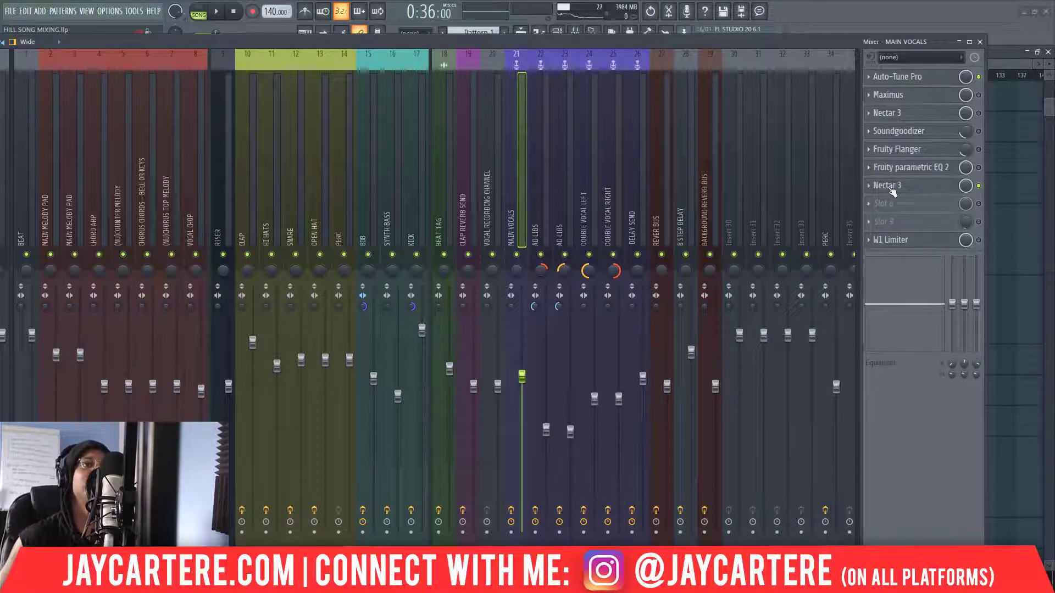
left_click(887, 186)
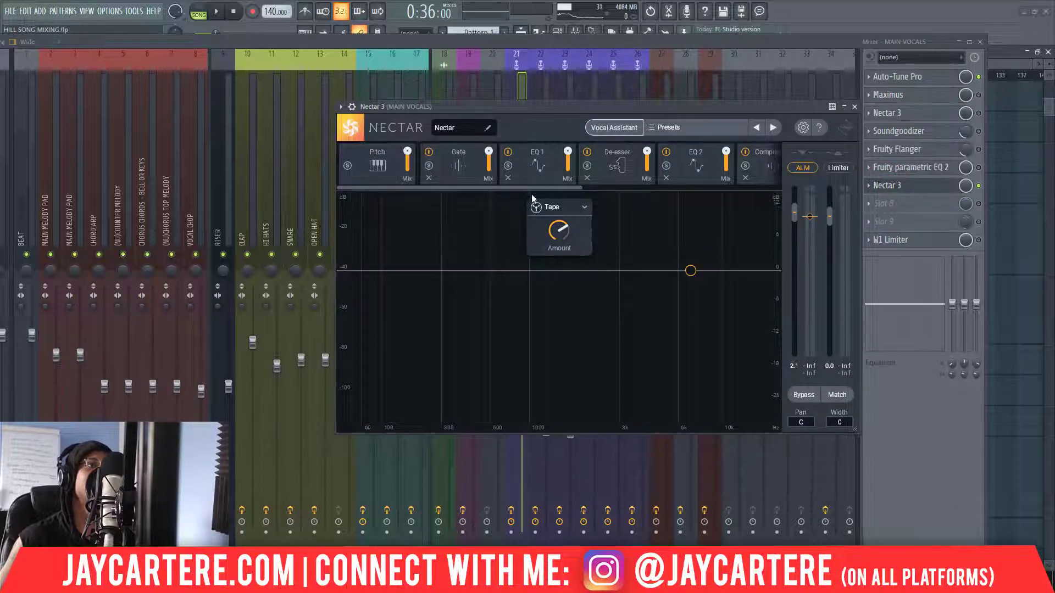
Step: Review the Nectar 3 module chain, close the plugin, and look over the plugin choices for empty slot 8 without adding one
left_click_drag(531, 187, 760, 190)
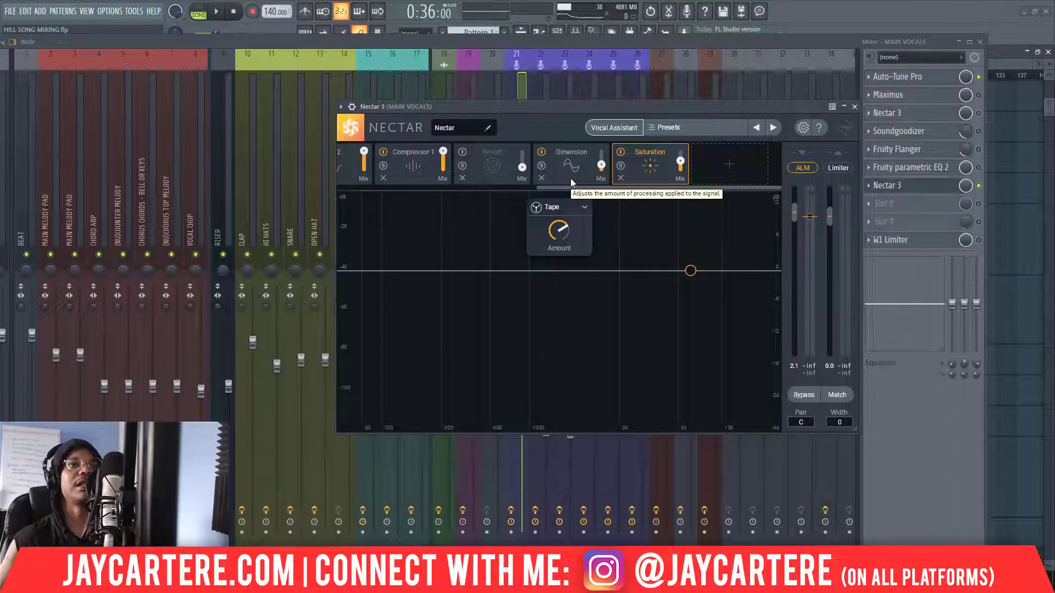
left_click_drag(605, 186, 559, 189)
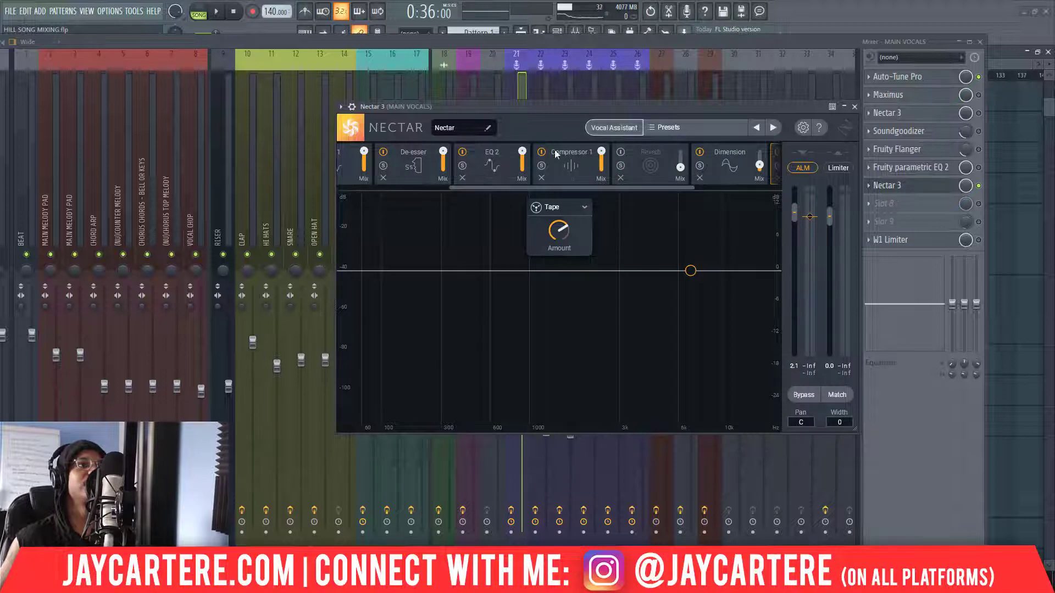
left_click_drag(566, 189, 434, 203)
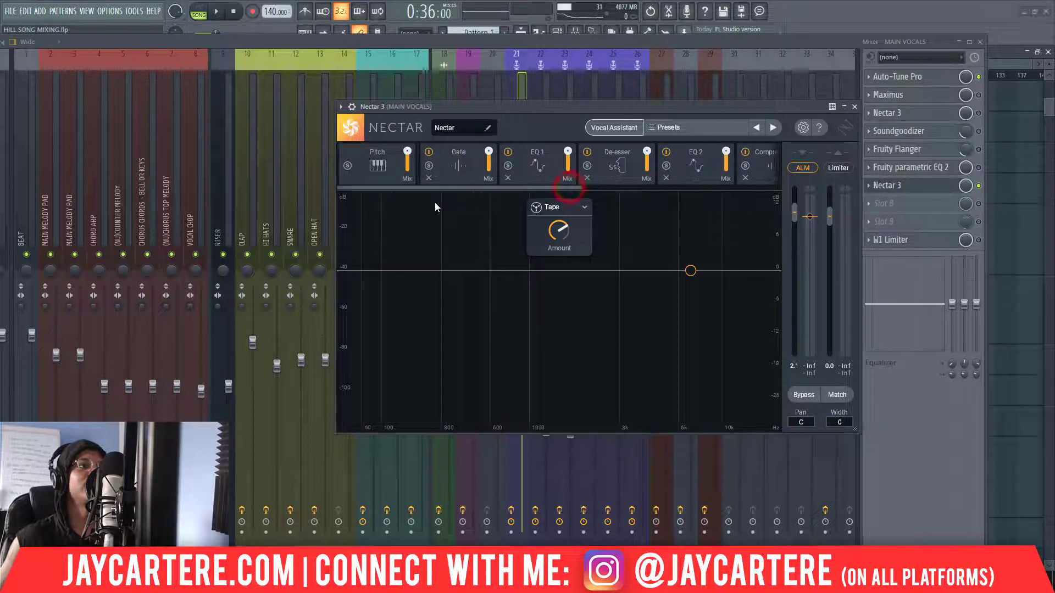
left_click(855, 106)
left_click(876, 204)
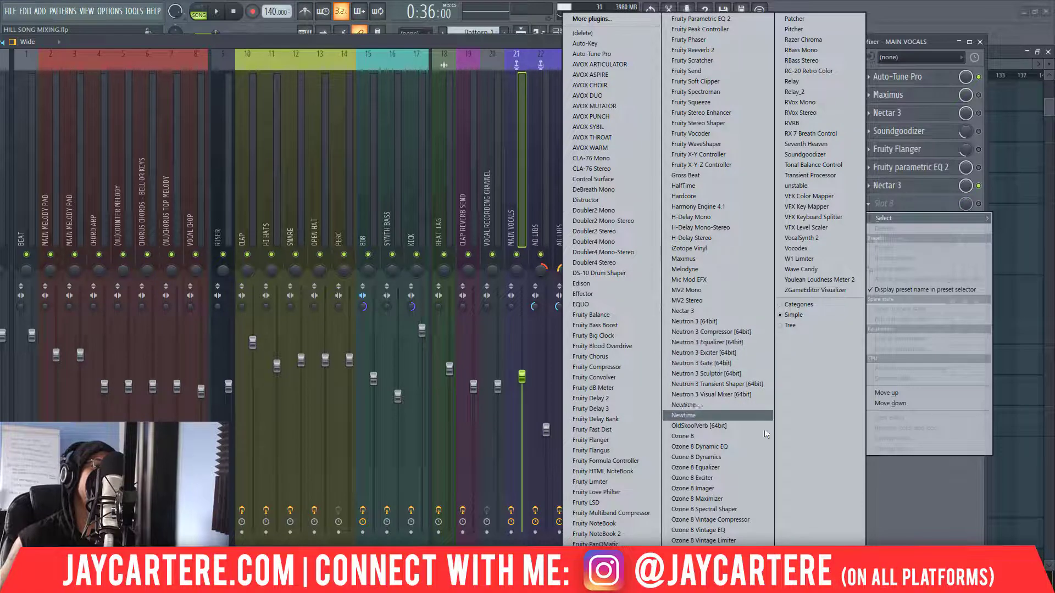
left_click(915, 505)
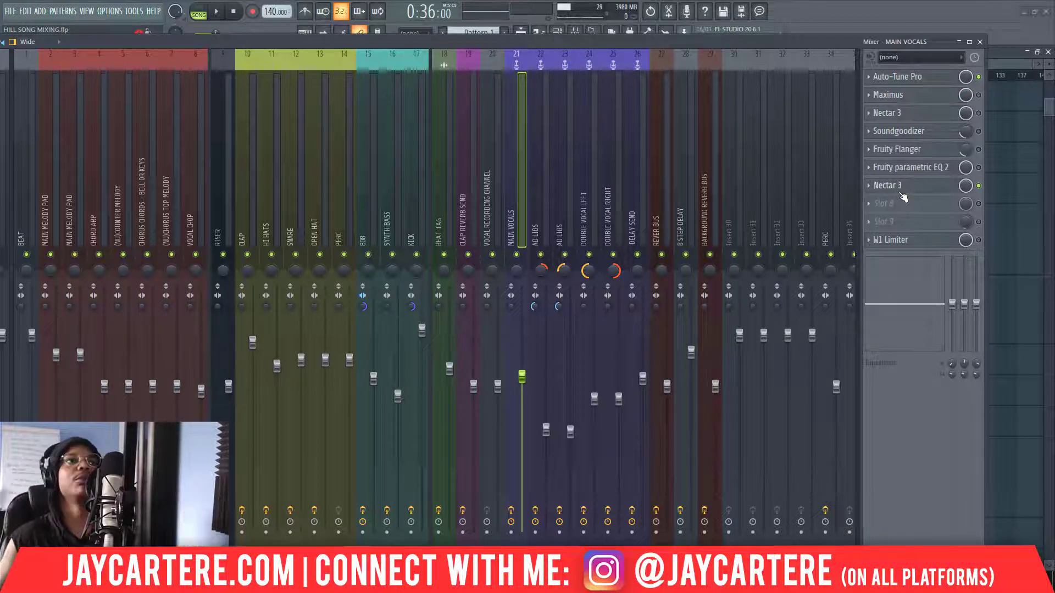
Step: Move the mixer aside, set the playback position to bar 9, and play the song to listen to the vocal mix
left_click_drag(755, 43, 1054, 64)
left_click(329, 76)
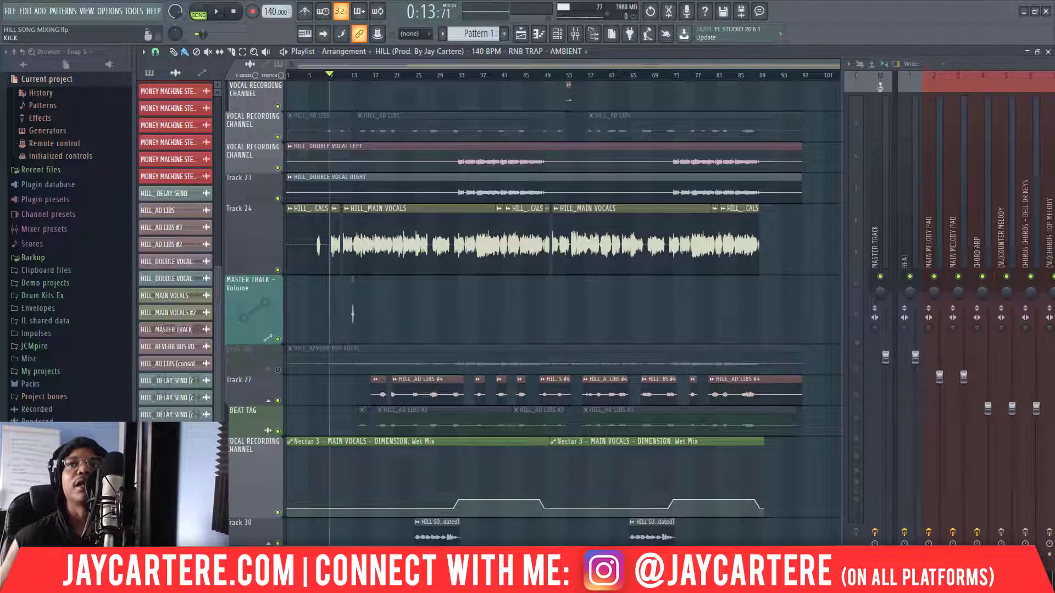
left_click_drag(1054, 64, 377, 90)
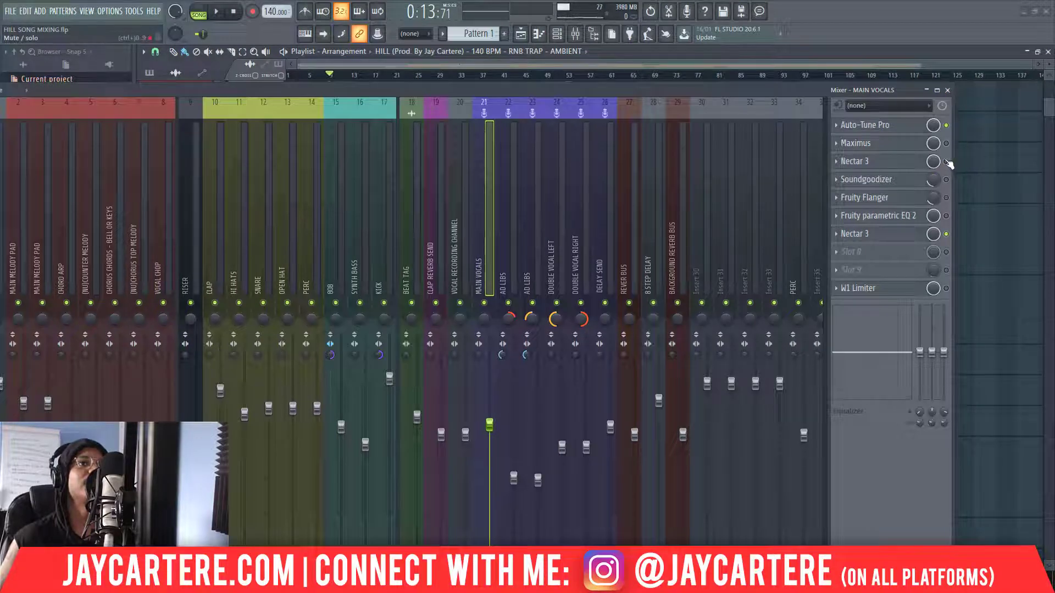
left_click_drag(717, 92, 985, 96)
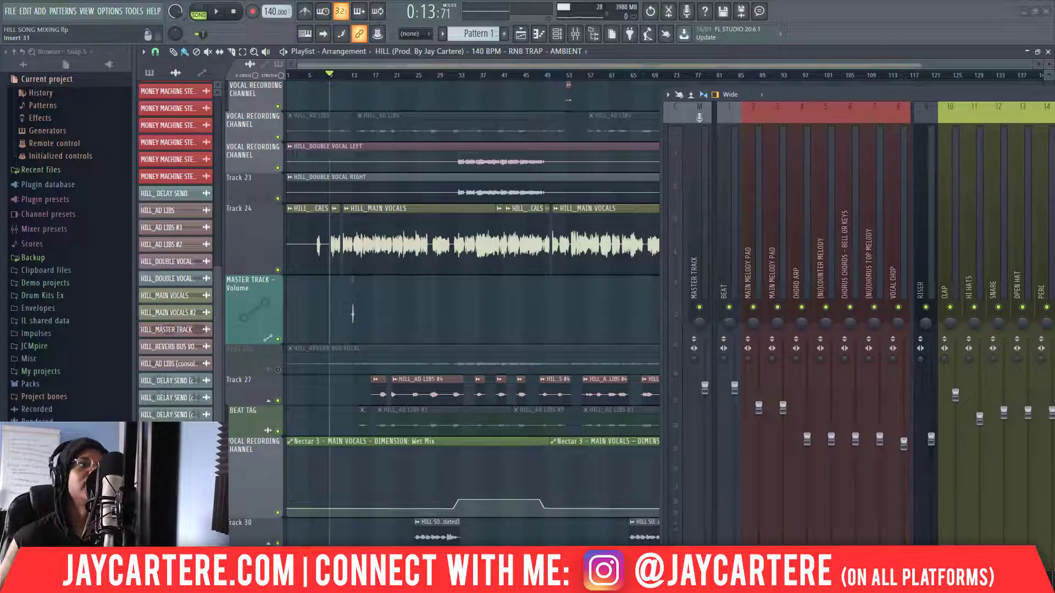
key("space")
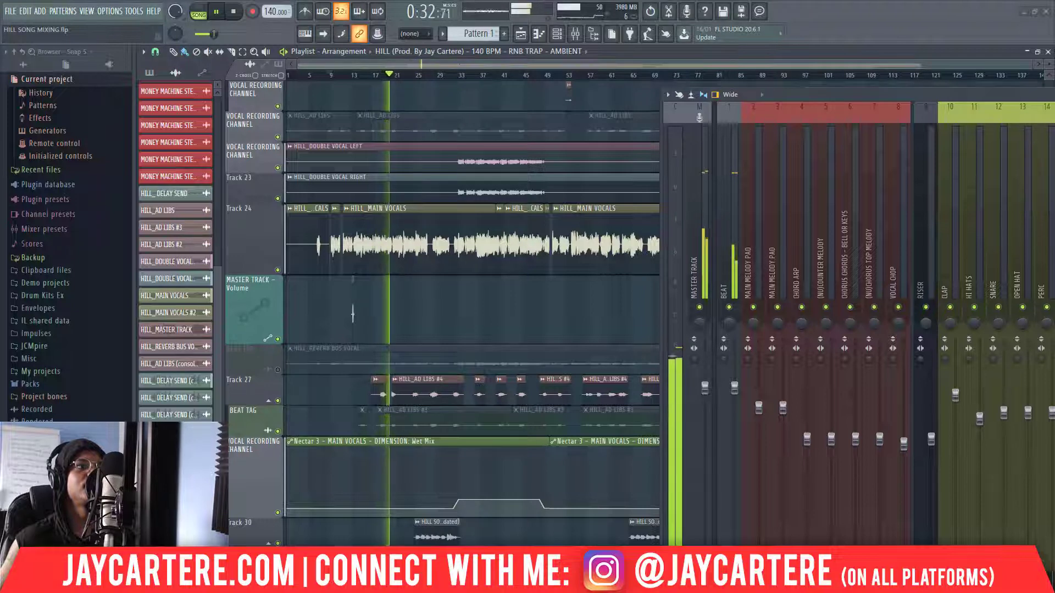
key("space")
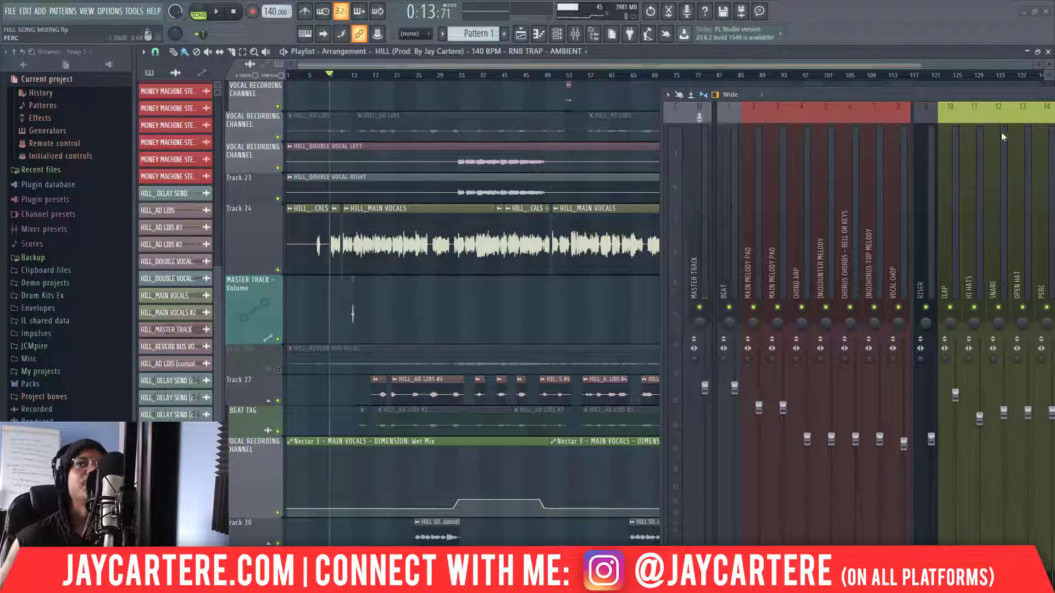
Step: Open the other Nectar 3 instance on MAIN VOCALS and examine its Pitch, Gate and EQ 1 settings, including EQ band 4
left_click(1054, 143)
left_click_drag(701, 130, 263, 140)
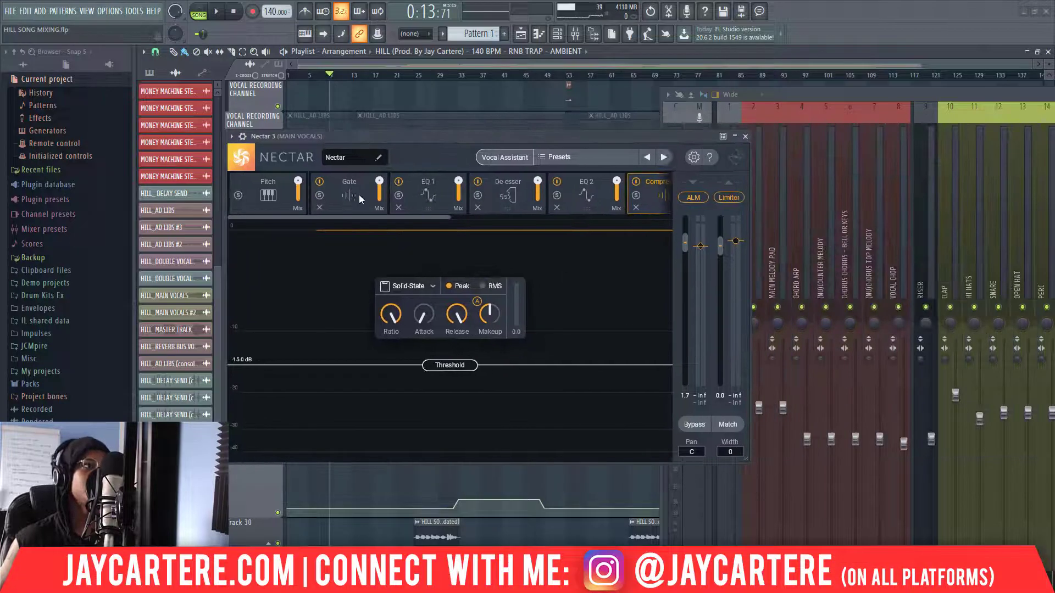
left_click(282, 206)
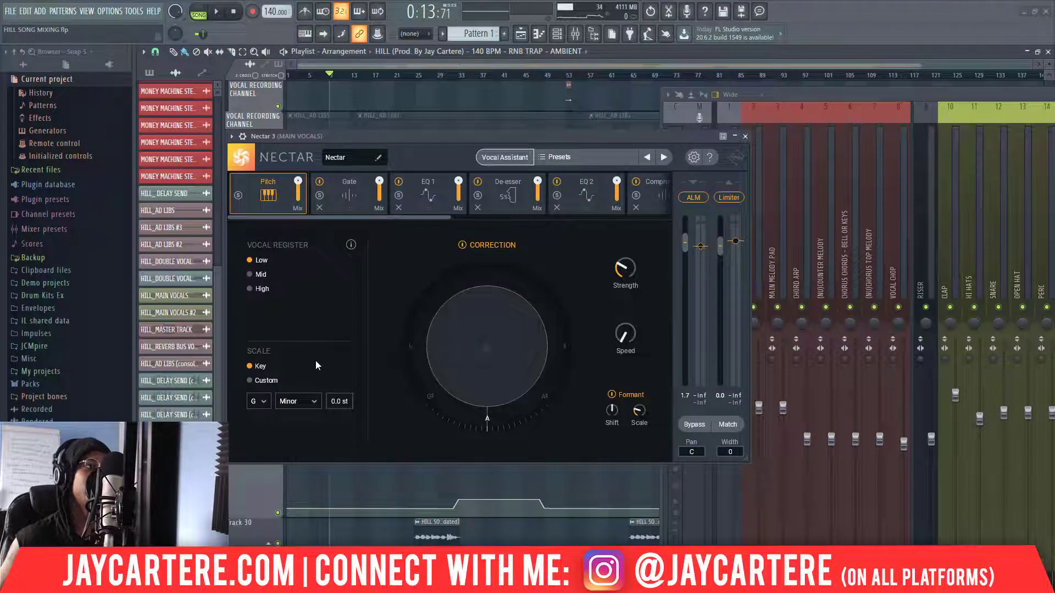
left_click(362, 197)
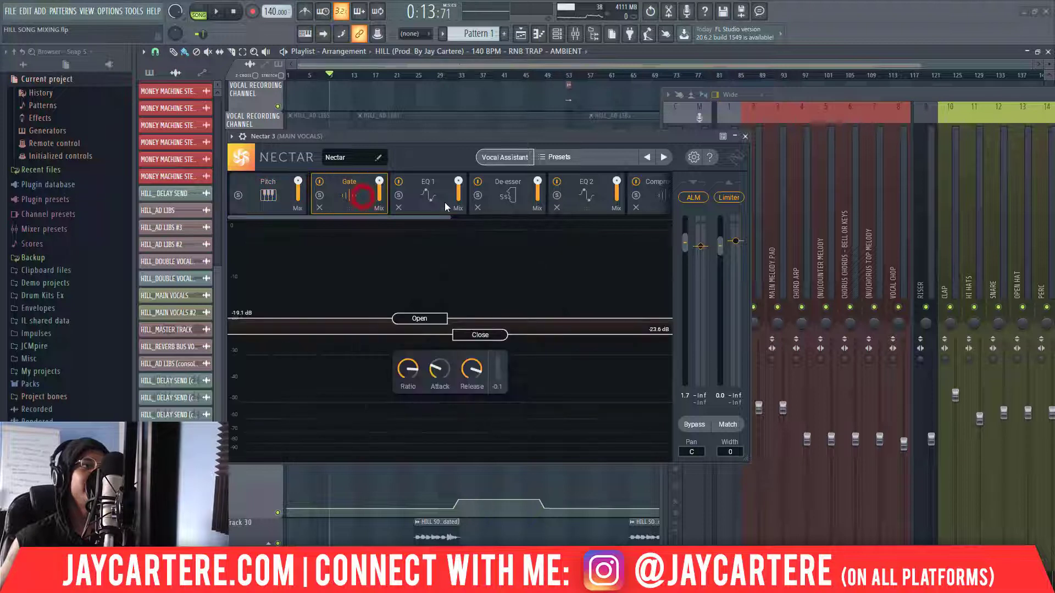
left_click(412, 189)
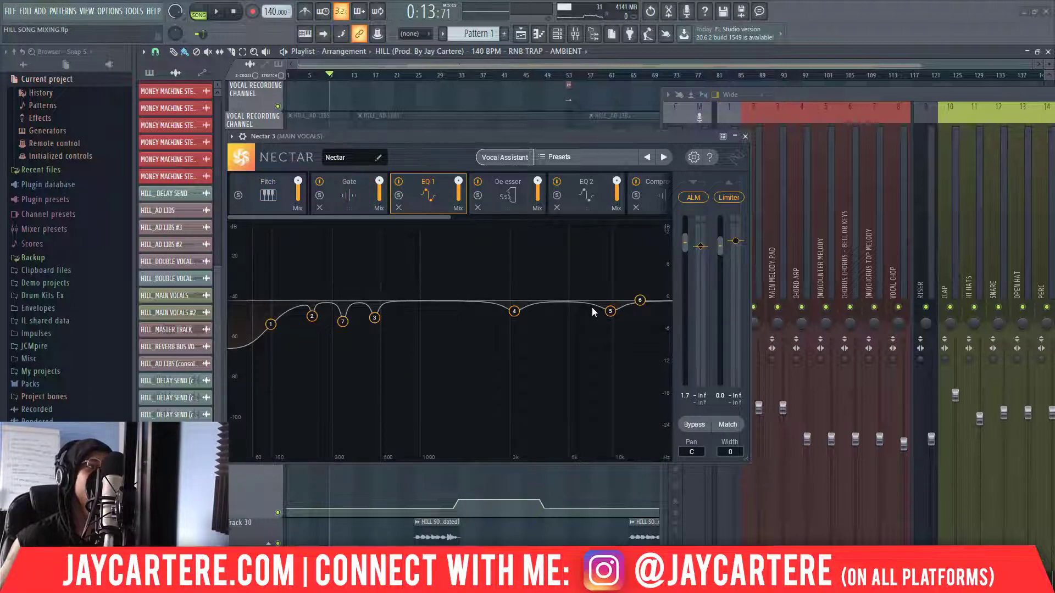
left_click(515, 312)
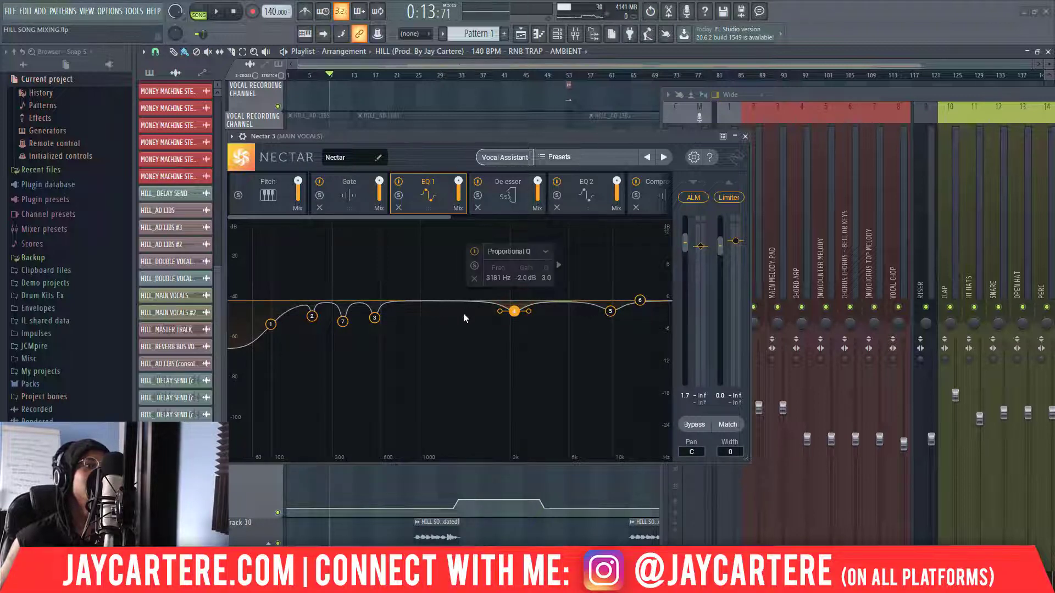
Step: Examine the De-esser, EQ 2, Compressor 1, Saturation, Delay and Dimension settings of this Nectar 3 instance
left_click_drag(412, 216, 484, 215)
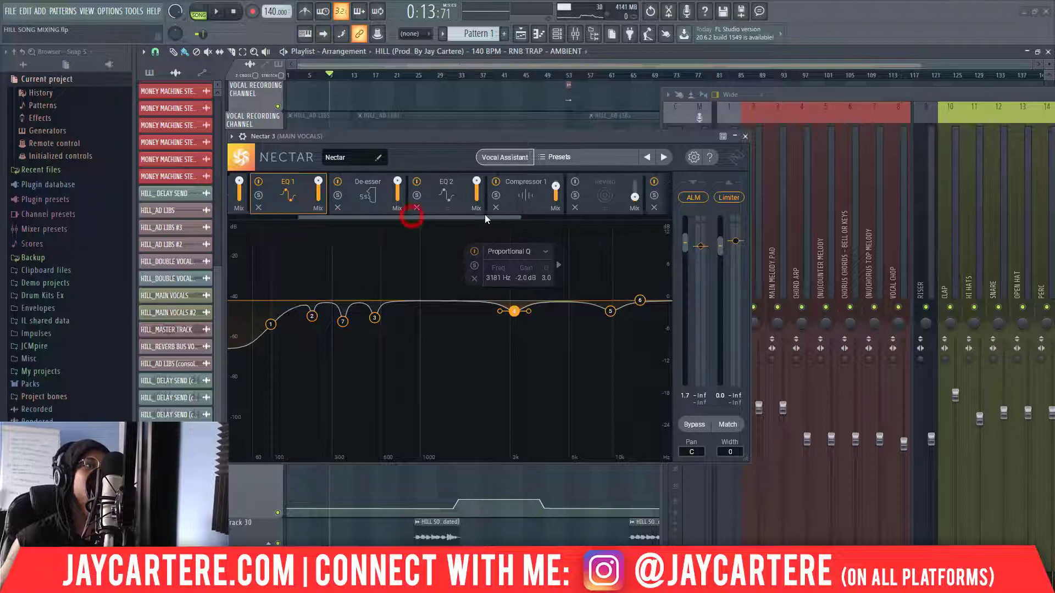
left_click(312, 209)
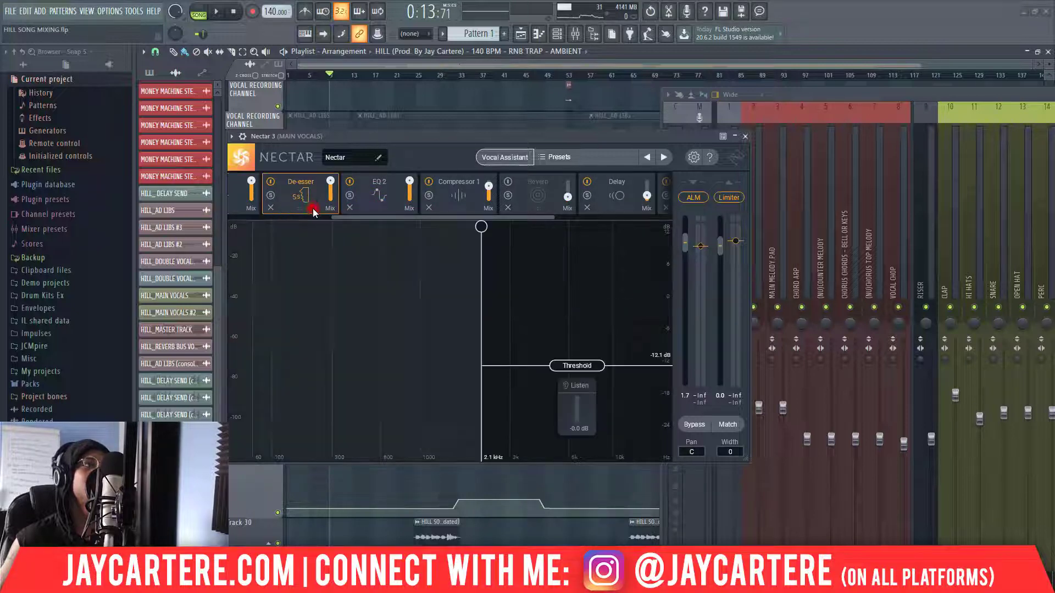
left_click(367, 204)
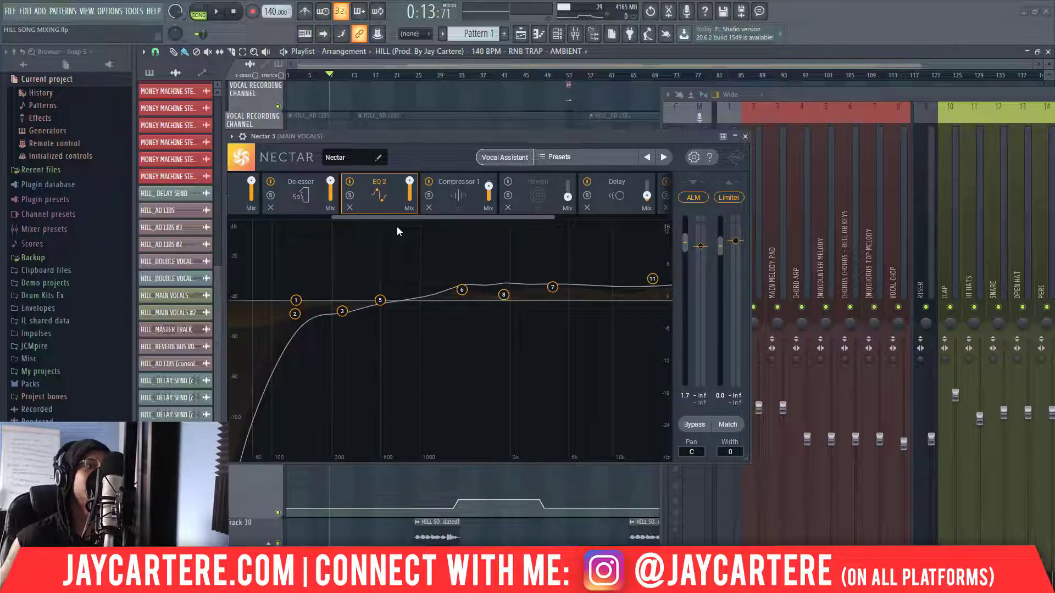
left_click(476, 204)
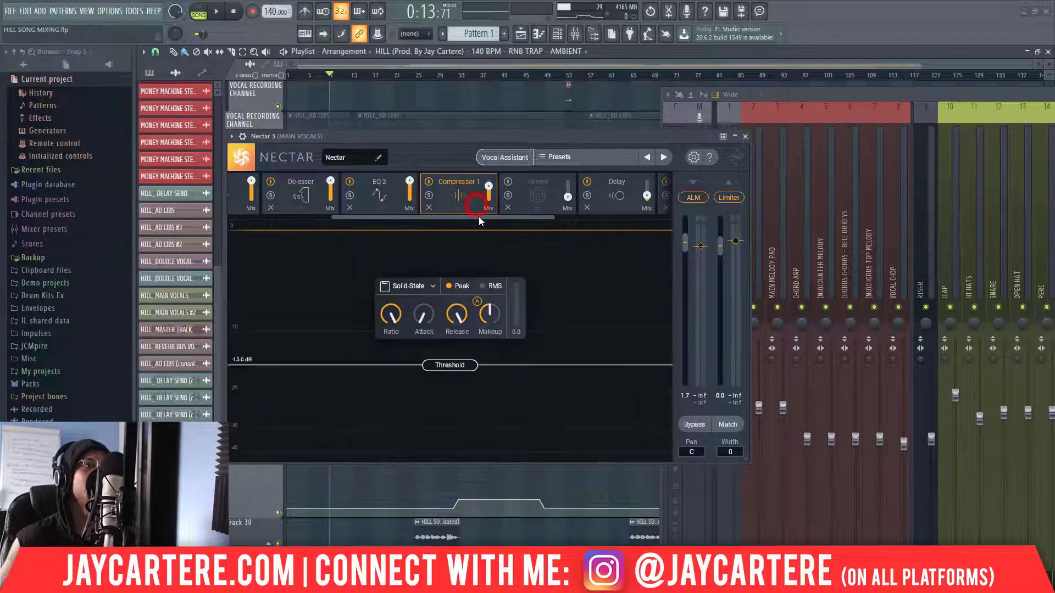
left_click_drag(474, 217, 582, 218)
left_click(539, 202)
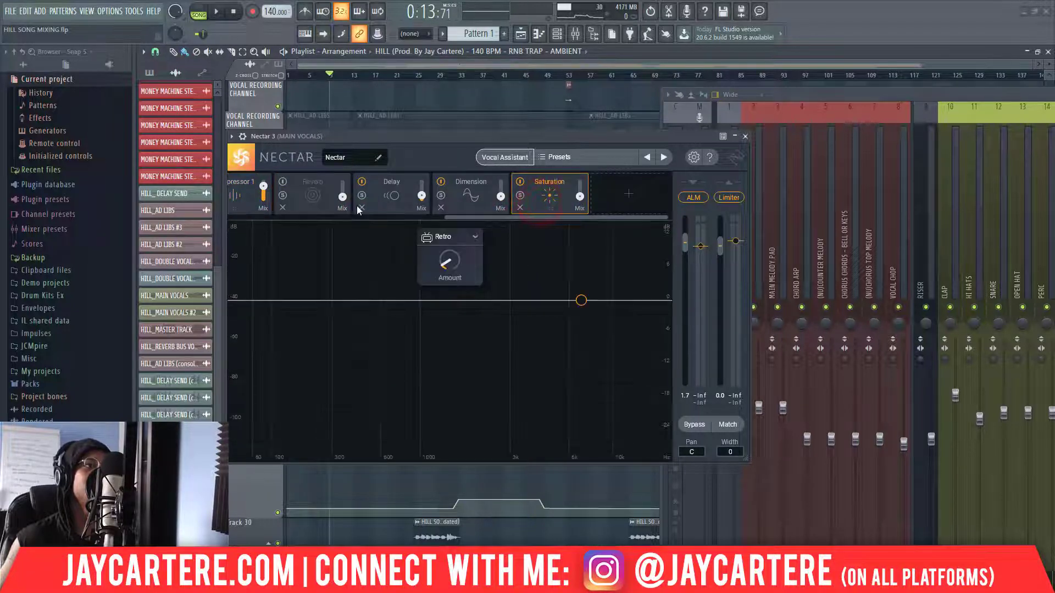
left_click(387, 210)
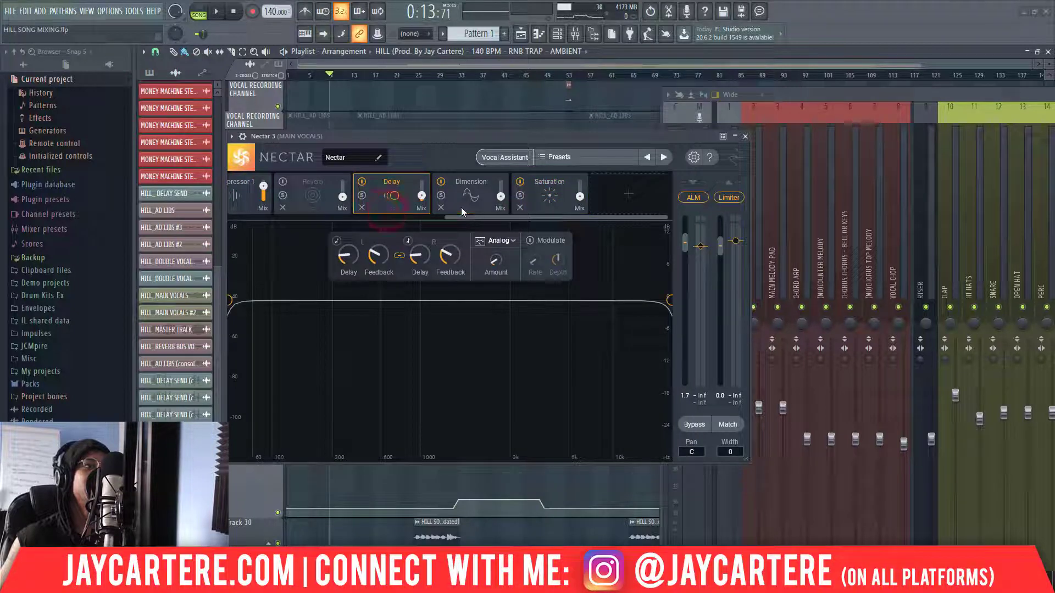
left_click(461, 207)
Step: Play the song while viewing the EQ 1 and EQ 2 curves, check EQ 2's low-shelf band 2, and close Nectar 3
left_click_drag(648, 137, 887, 170)
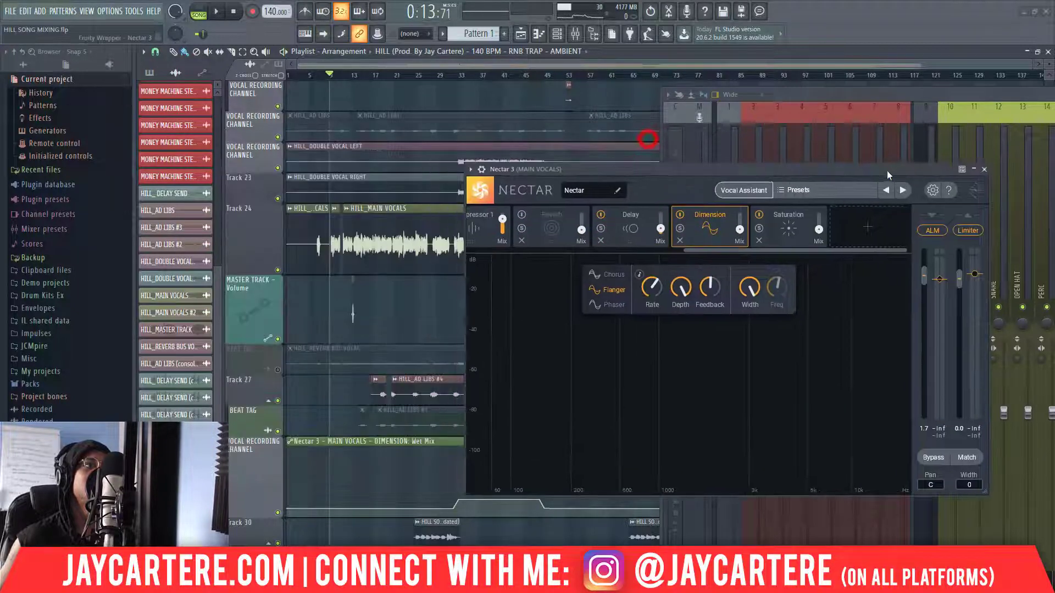
key("space")
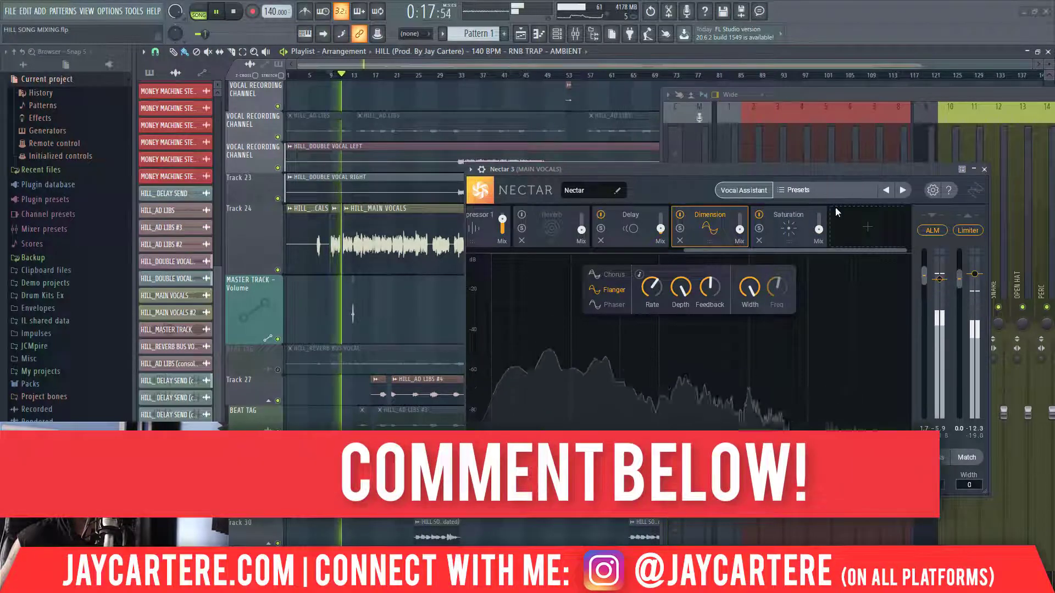
left_click_drag(844, 251, 594, 275)
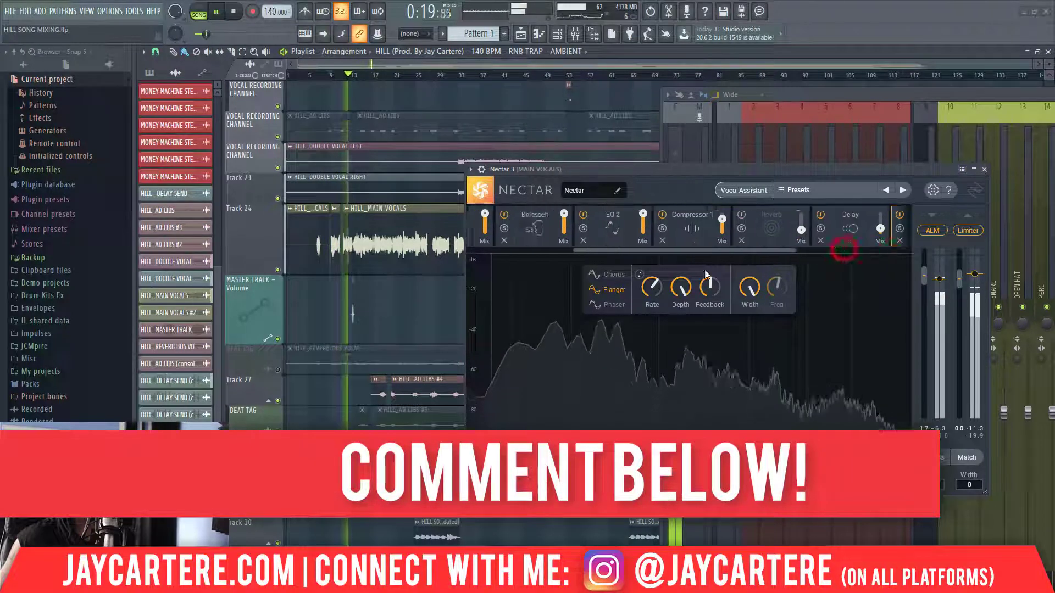
left_click(658, 225)
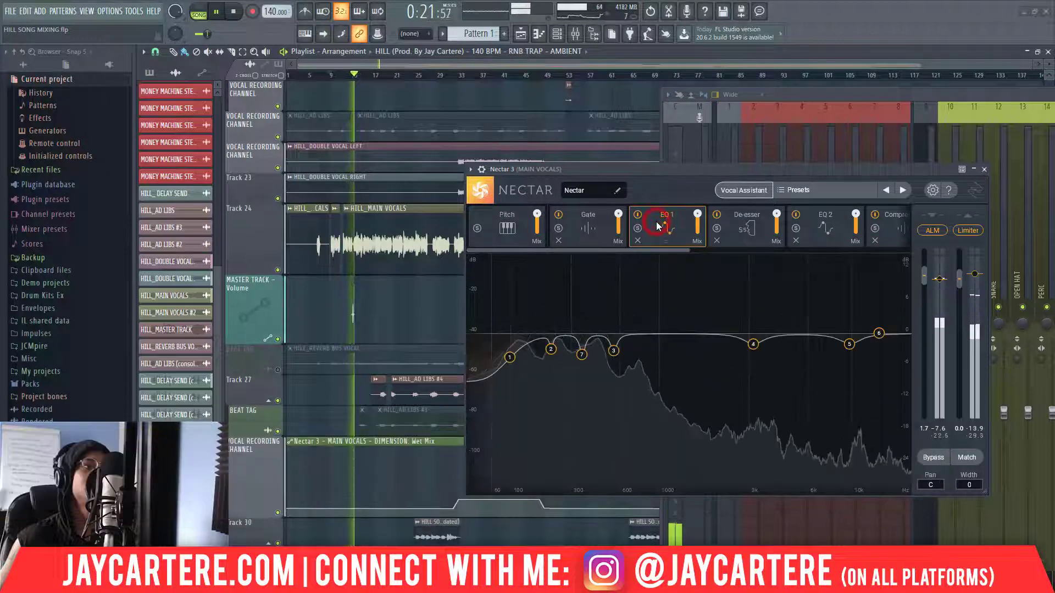
left_click(812, 222)
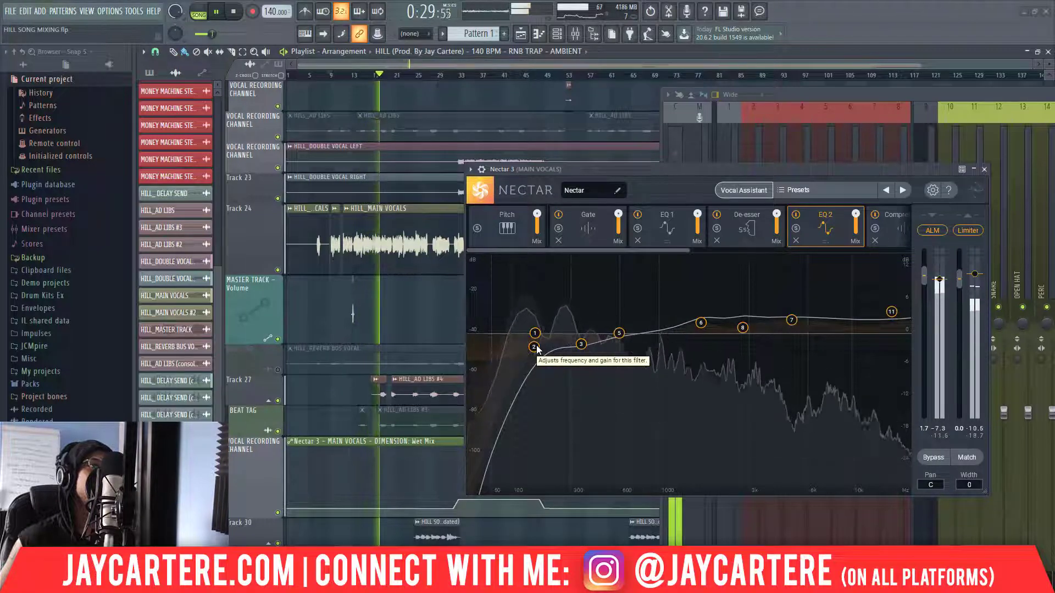
key("space")
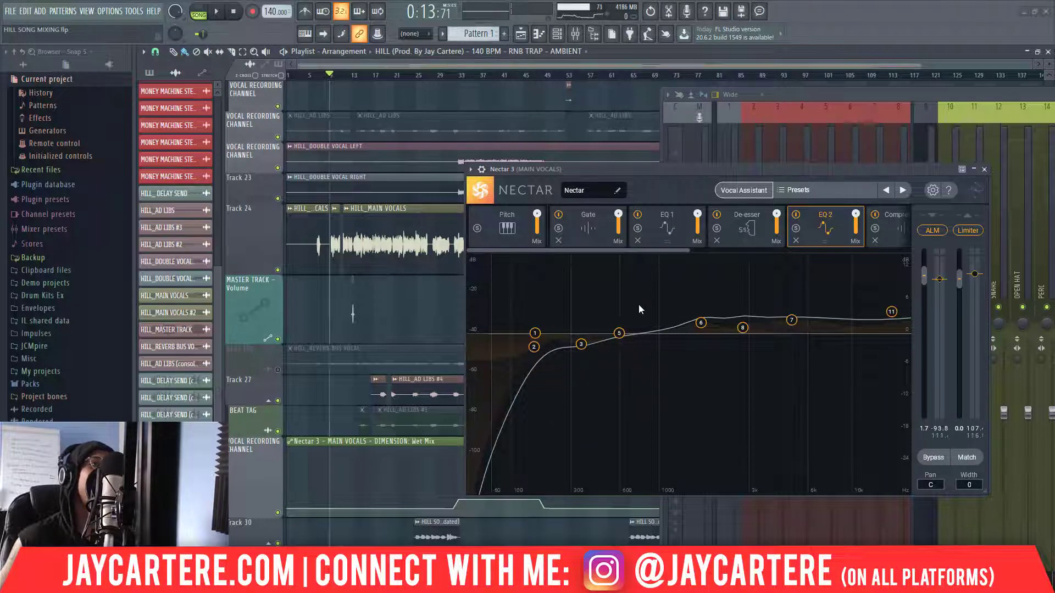
left_click(536, 349)
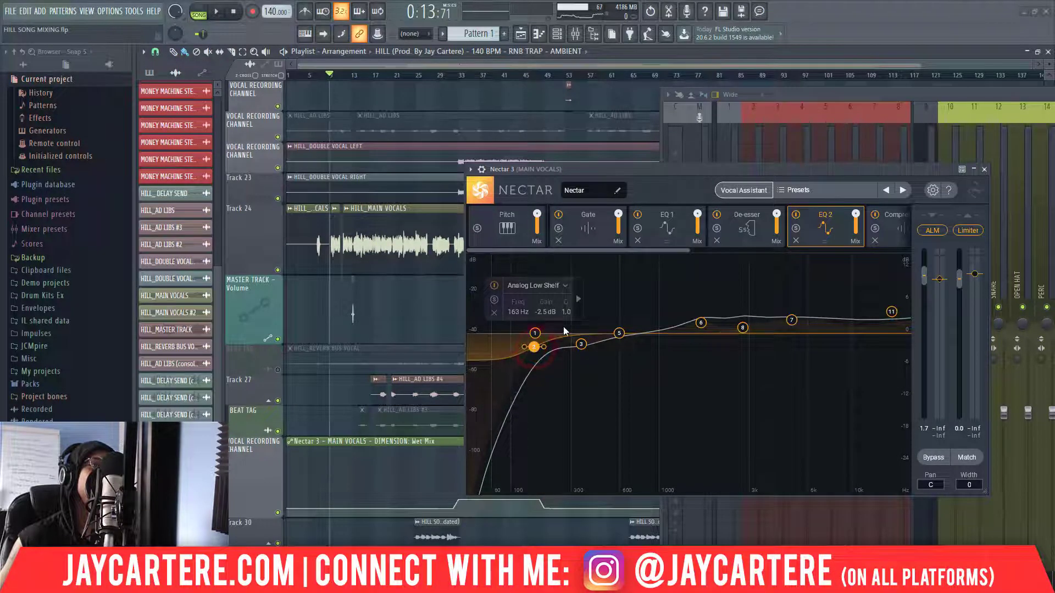
left_click(984, 169)
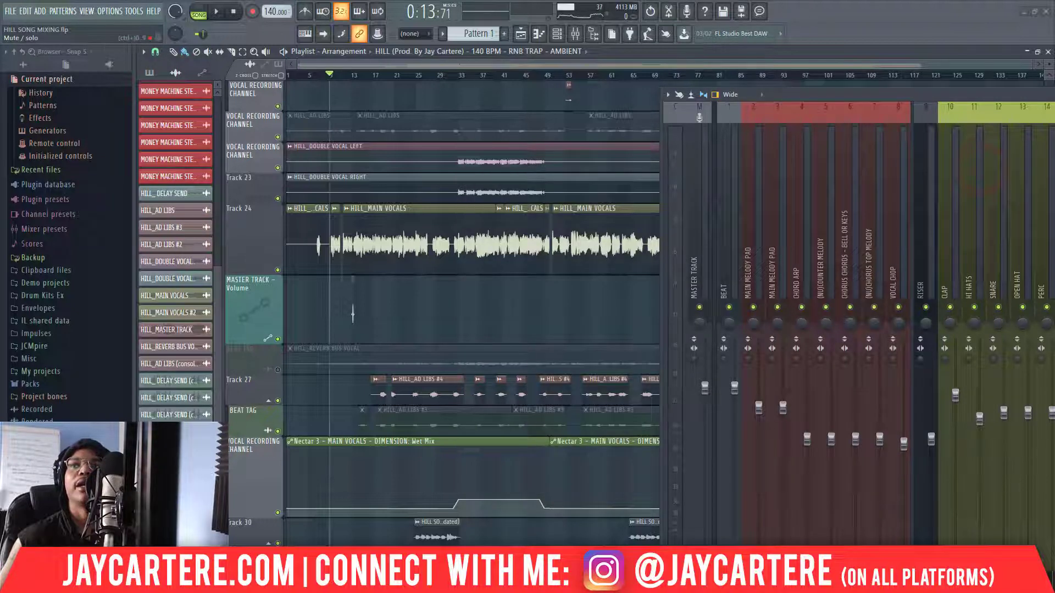
Step: Replay the song from bar 9 to compare the vocal sound, then show the MAIN VOCALS effect slots and move the mixer off the playlist
key("space")
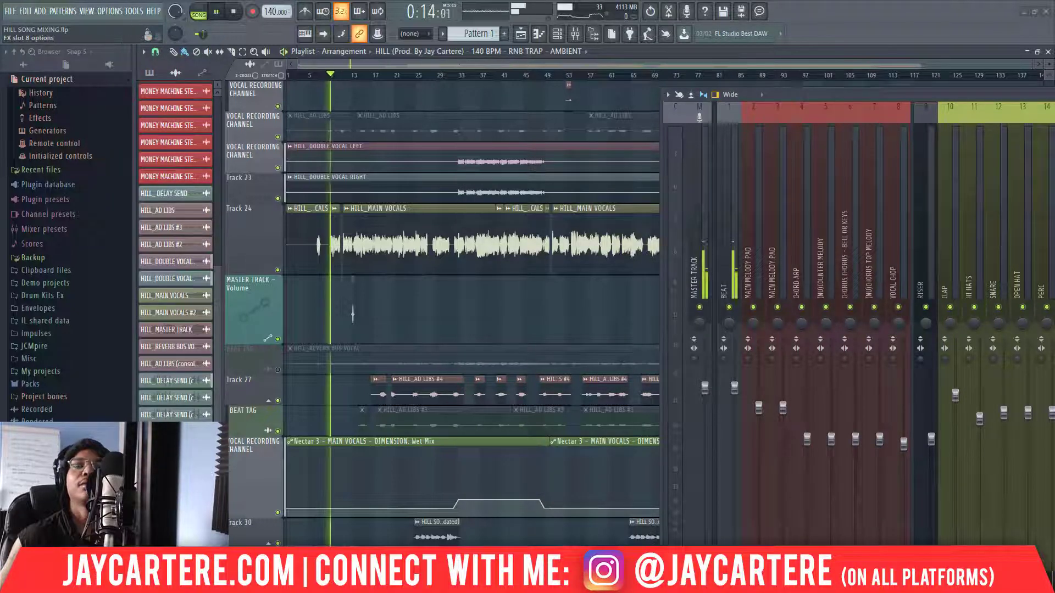
key("space")
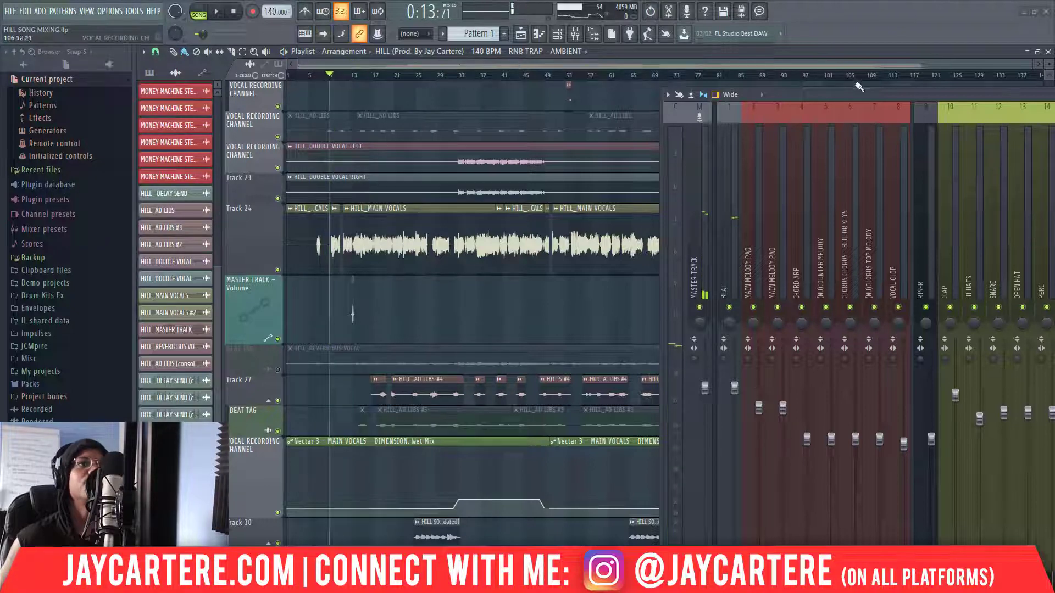
key("space")
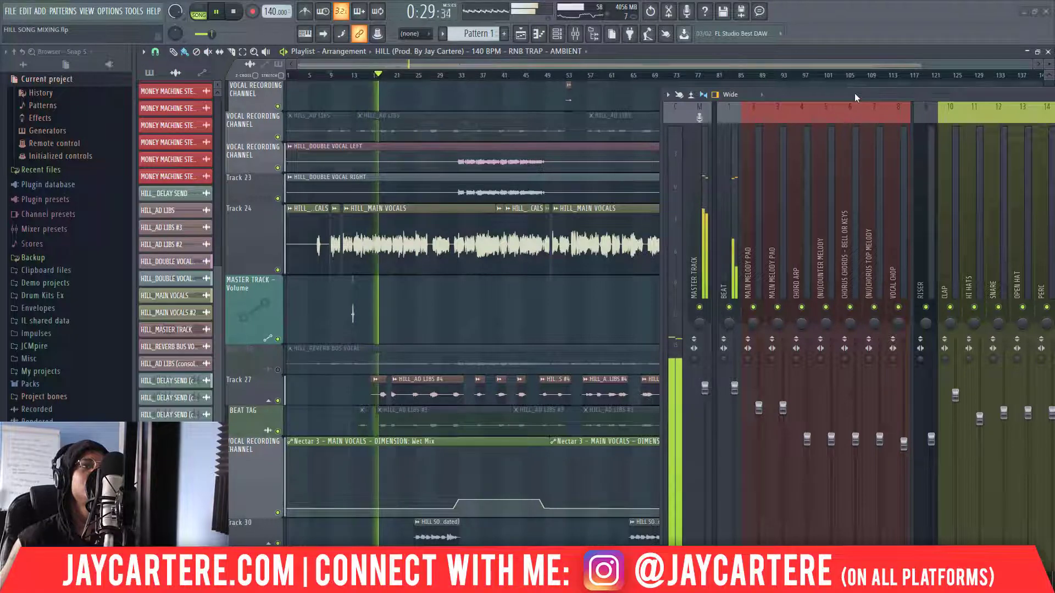
key("space")
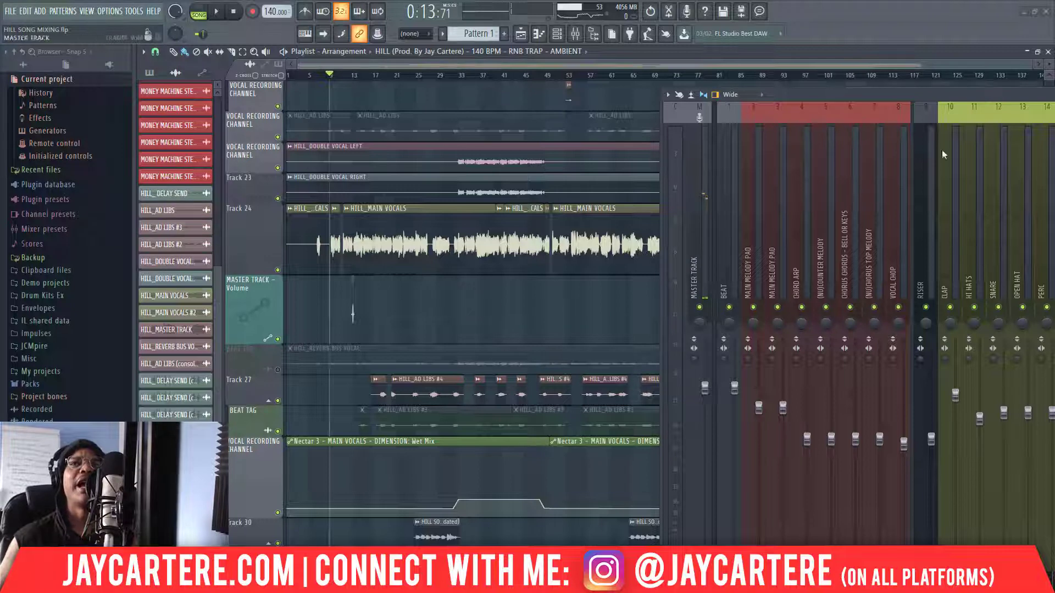
left_click_drag(1054, 94, 644, 60)
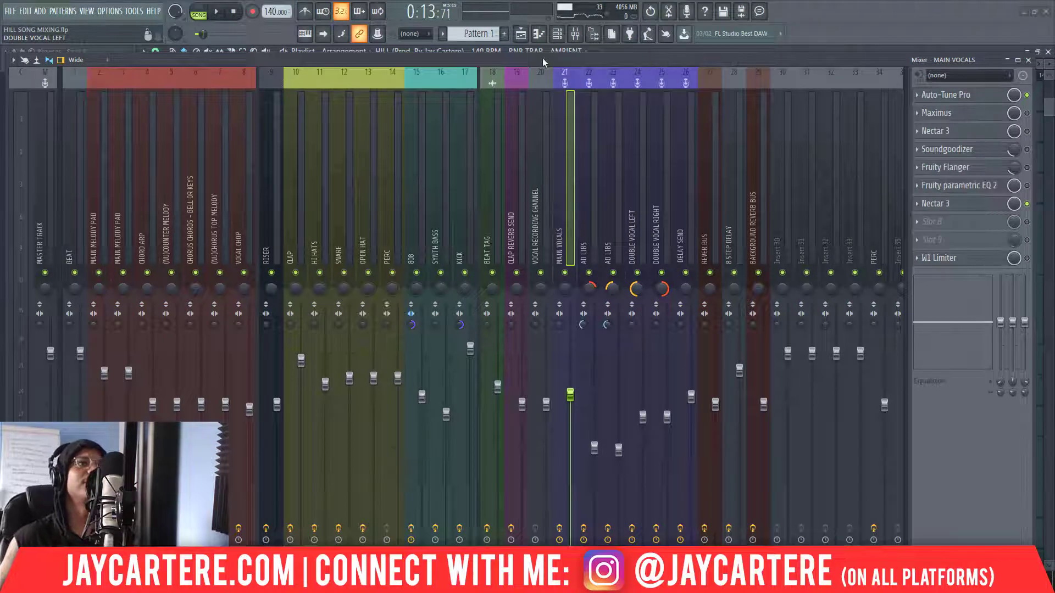
left_click_drag(543, 61, 1054, 90)
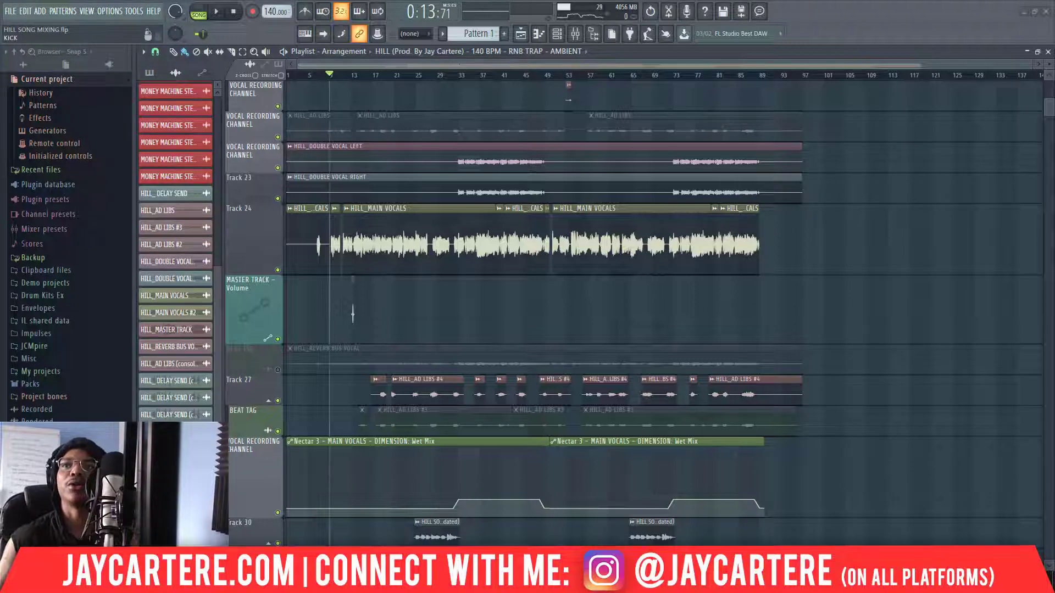
Step: Bring up the mixer and play the song with the slot 7 Nectar 3, then with the slot 3 Nectar 3 enabled instead, to compare them
left_click_drag(1054, 105, 489, 42)
key("space")
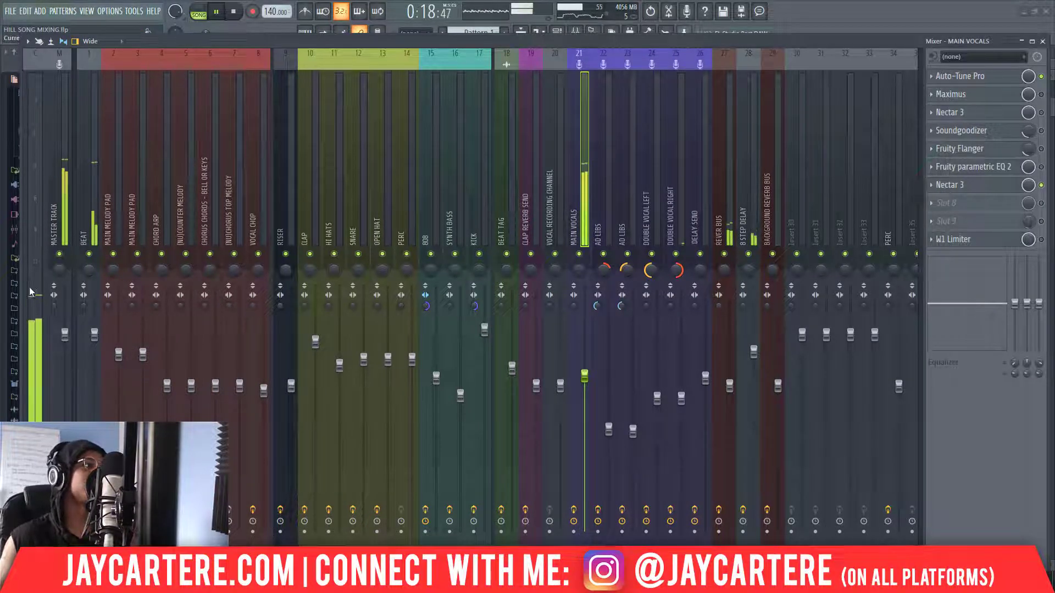
key("space")
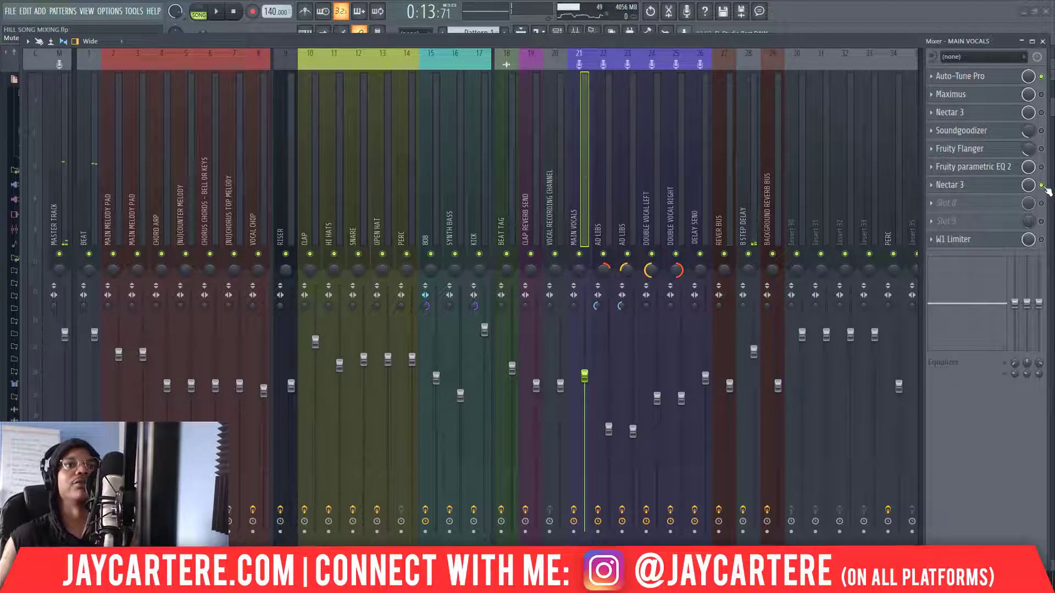
left_click(1042, 113)
key("space")
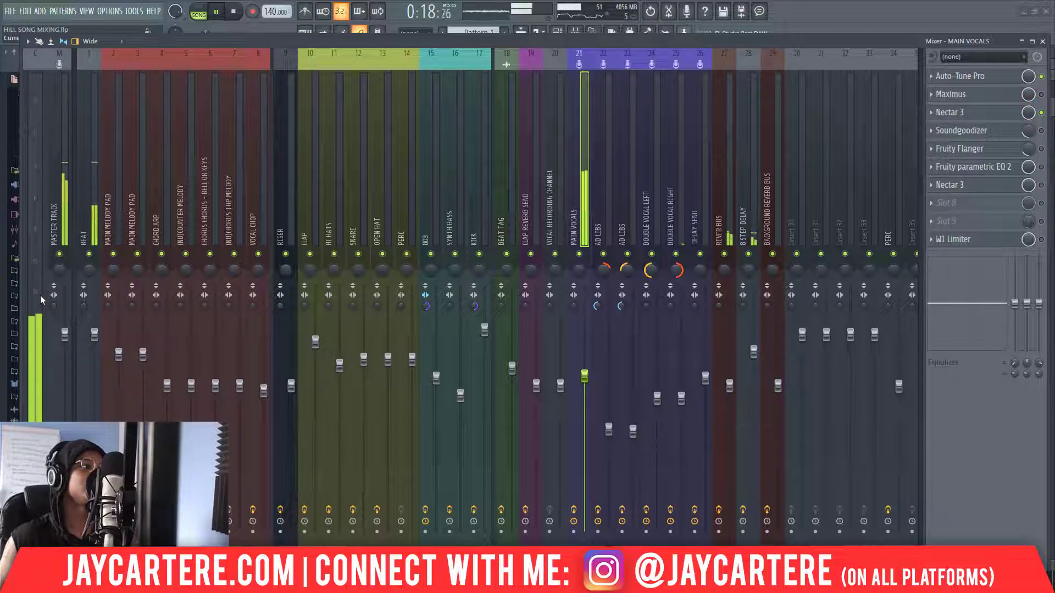
key("space")
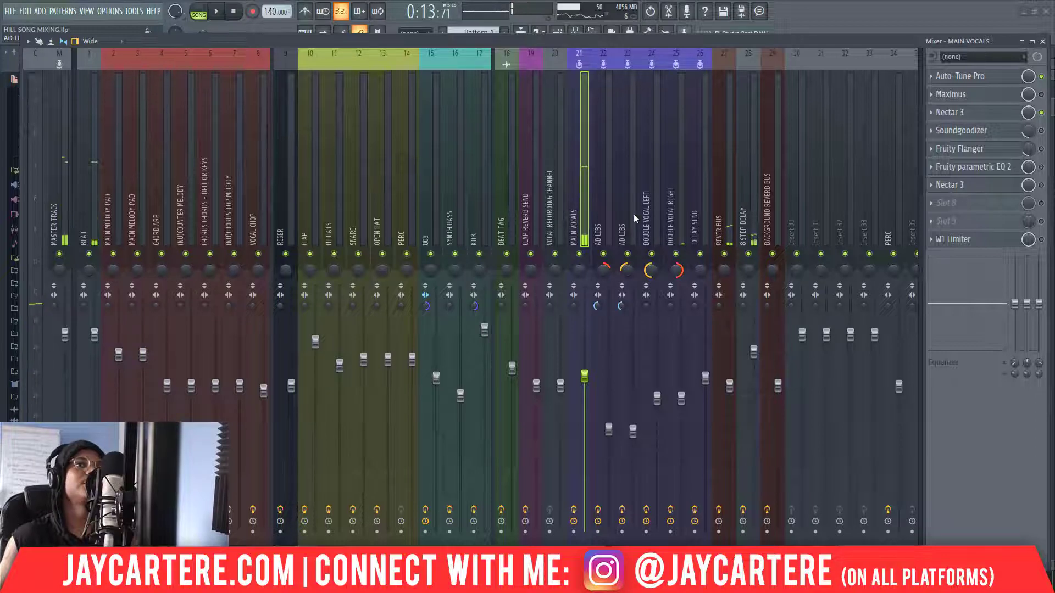
Step: Switch MAIN VOCALS back to the slot 7 Nectar 3 and replay the song, moving the mixer off the playlist when done
left_click(1041, 113)
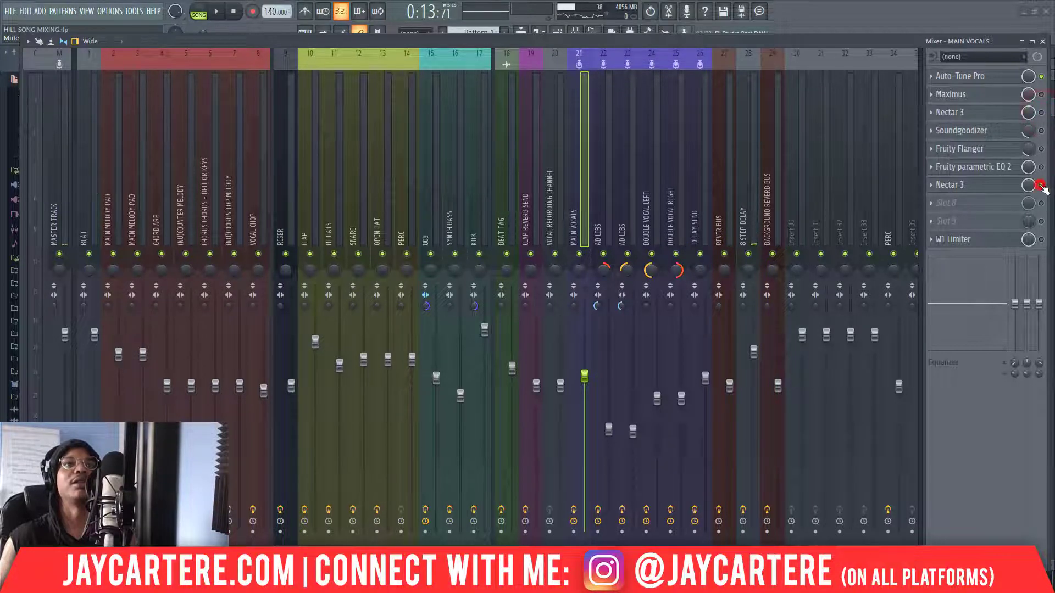
key("space")
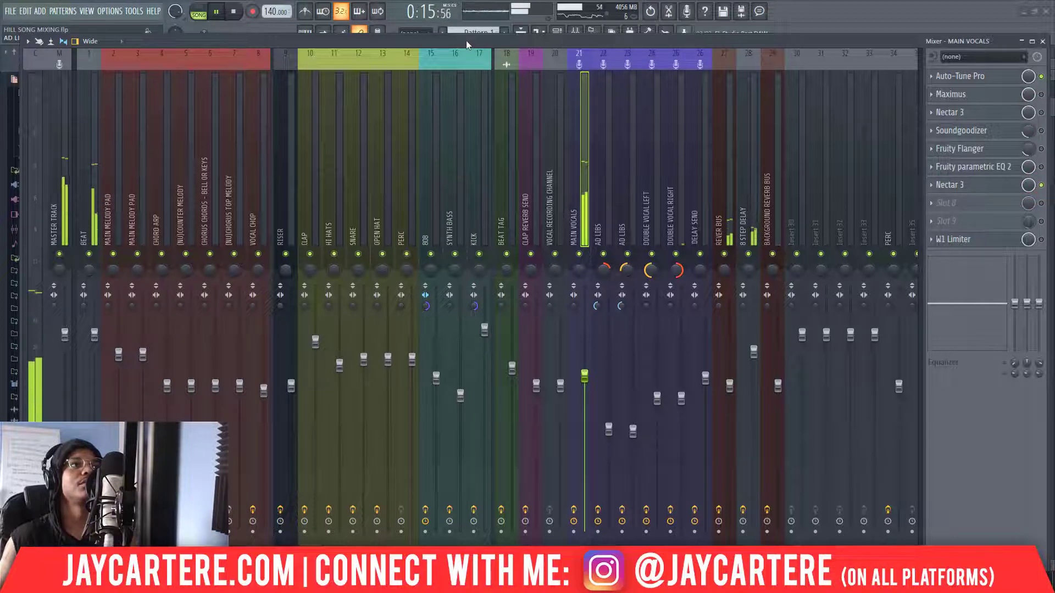
key("space")
left_click_drag(464, 41, 1054, 42)
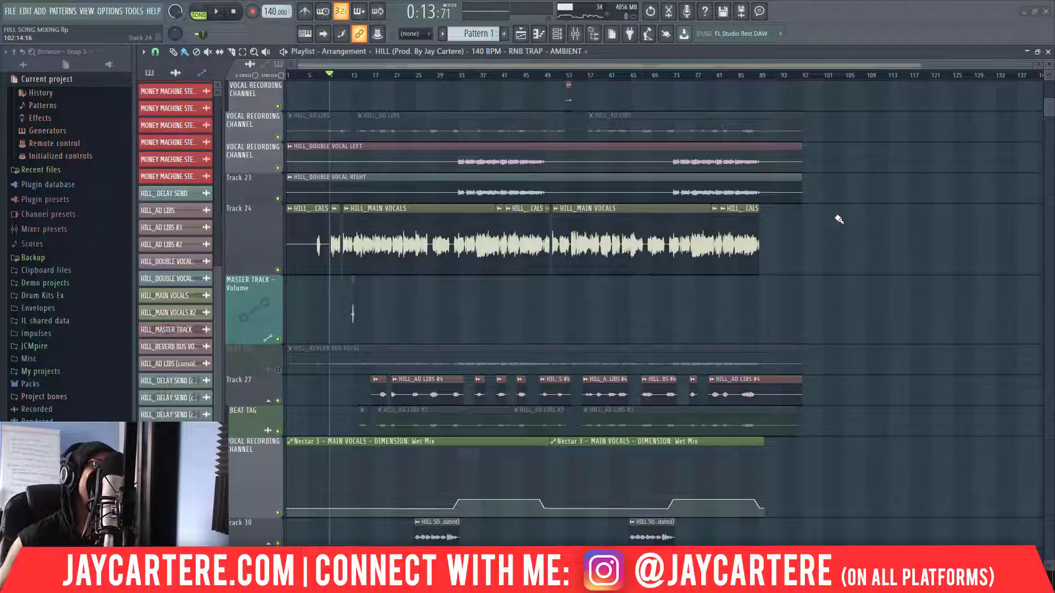
scroll(879, 274, "down", 5)
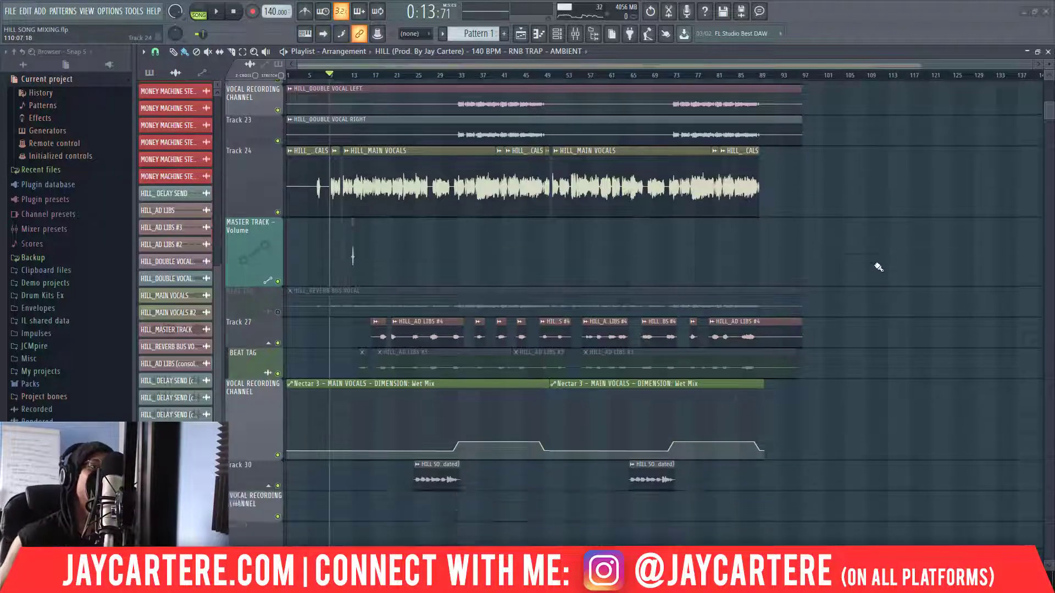
scroll(885, 264, "up", 3)
scroll(887, 263, "up", 1)
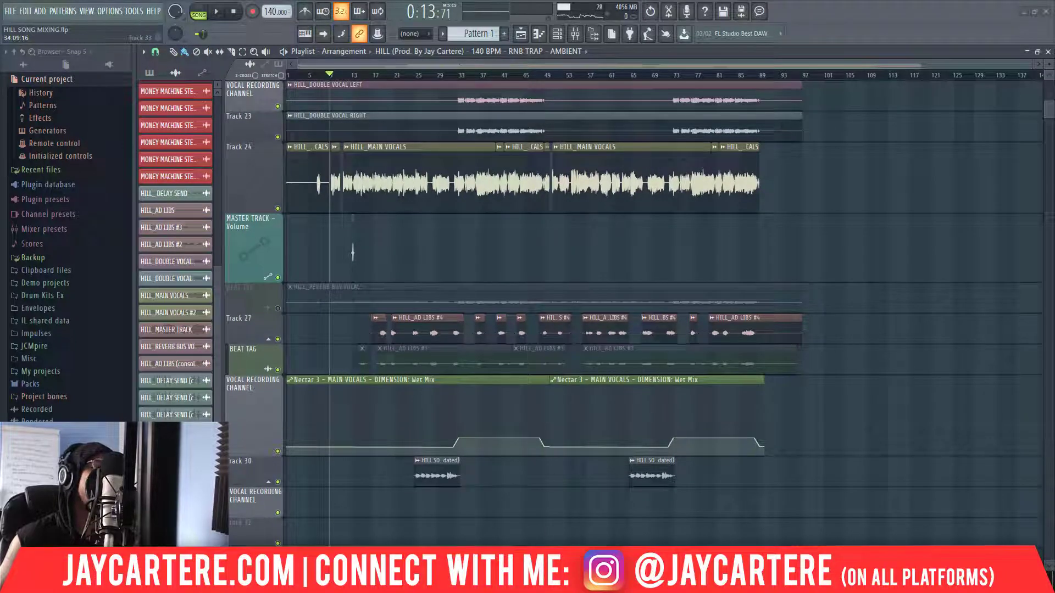
Step: Switch to the browser and read the iZotope Nectar 3 features page from Vocal Assistant through the Dimension and Harmony modules
mouse_move(444, 583)
left_click(444, 522)
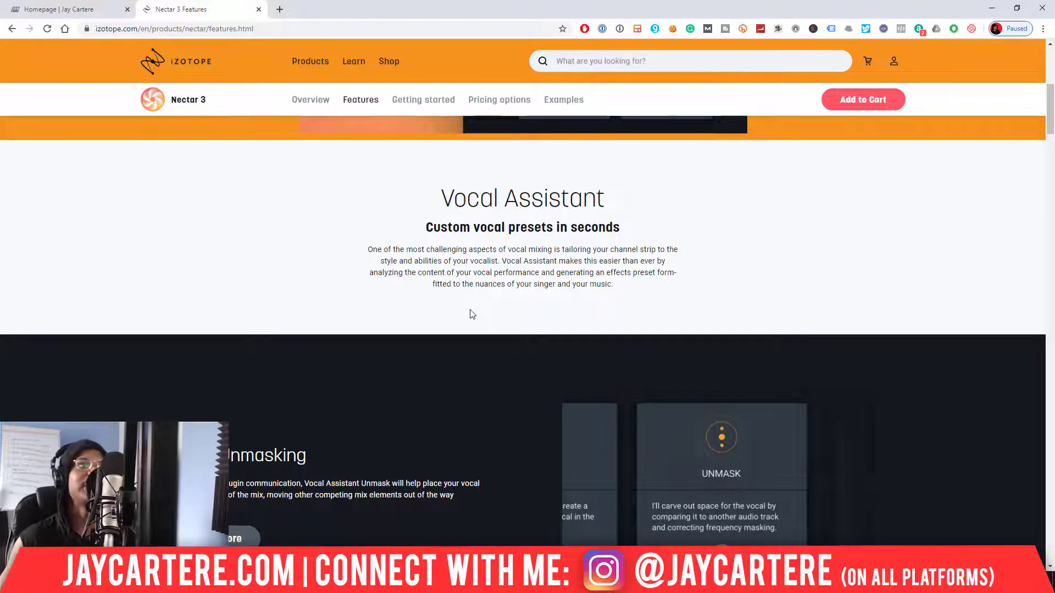
scroll(472, 314, "down", 6)
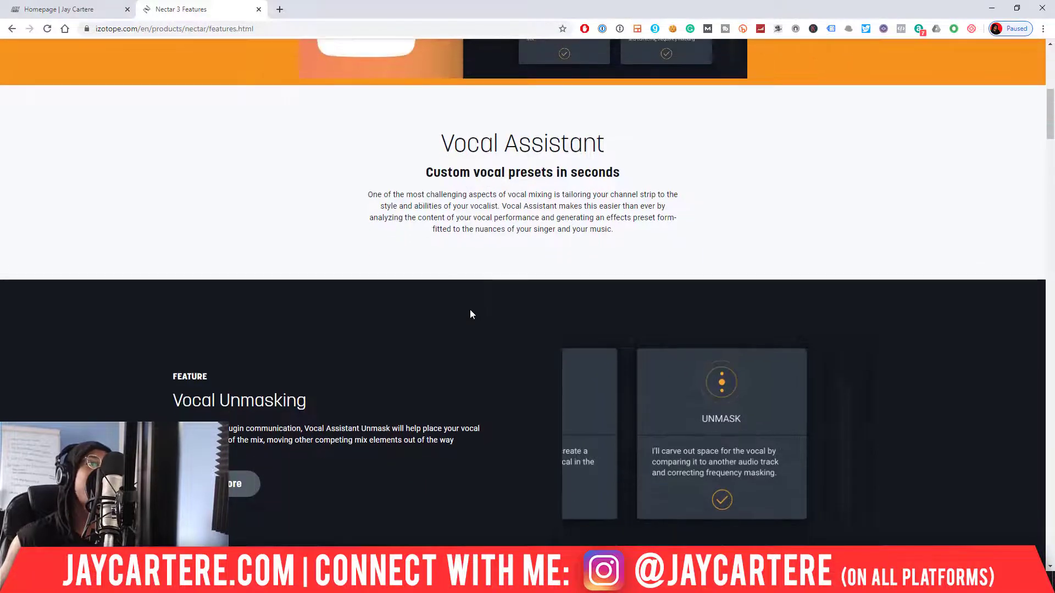
scroll(511, 301, "down", 8)
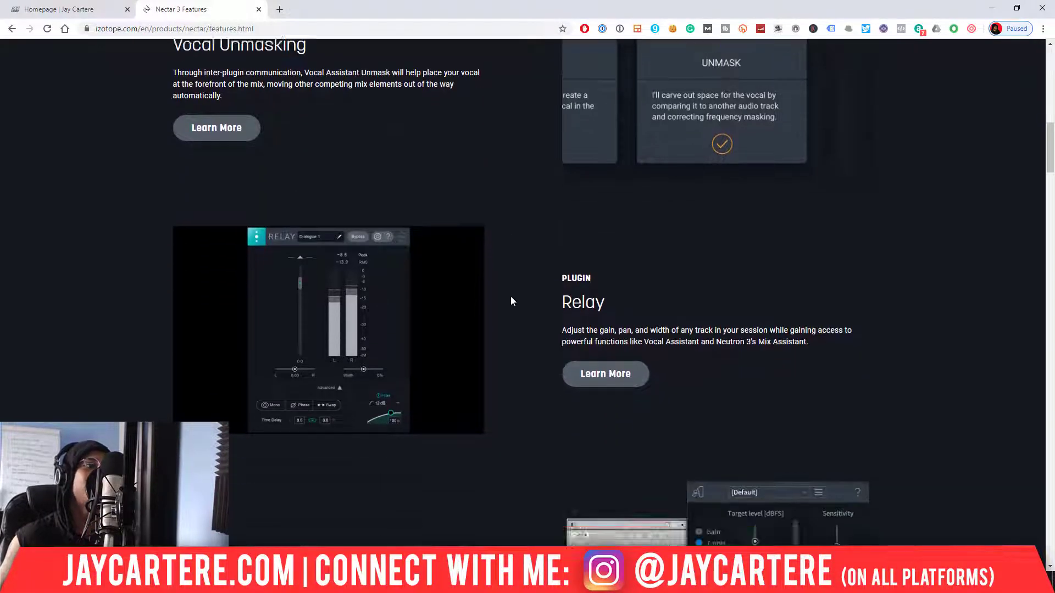
scroll(509, 301, "up", 6)
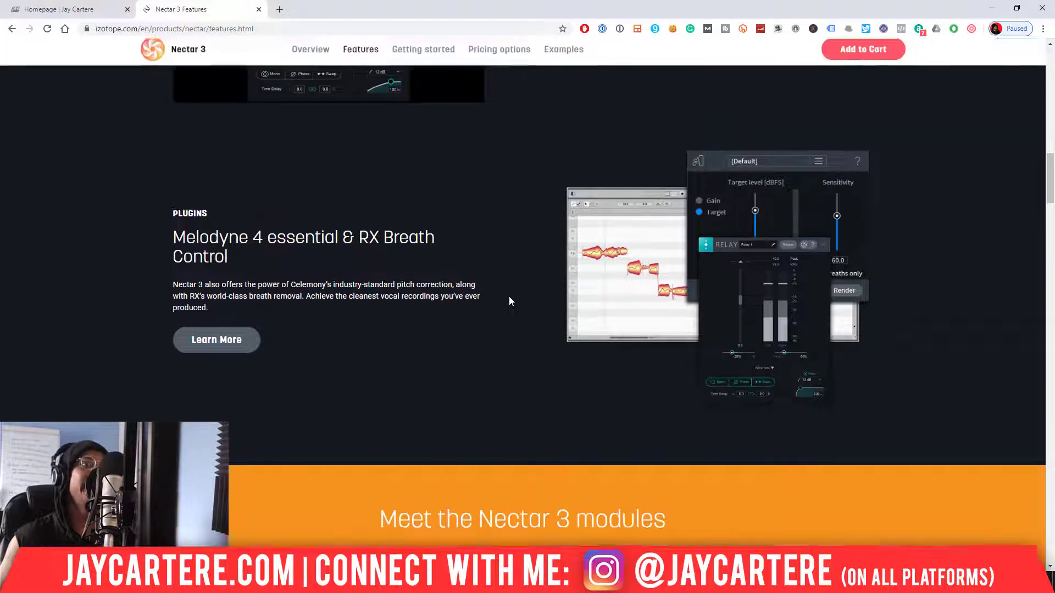
scroll(624, 289, "down", 4)
scroll(494, 243, "down", 3)
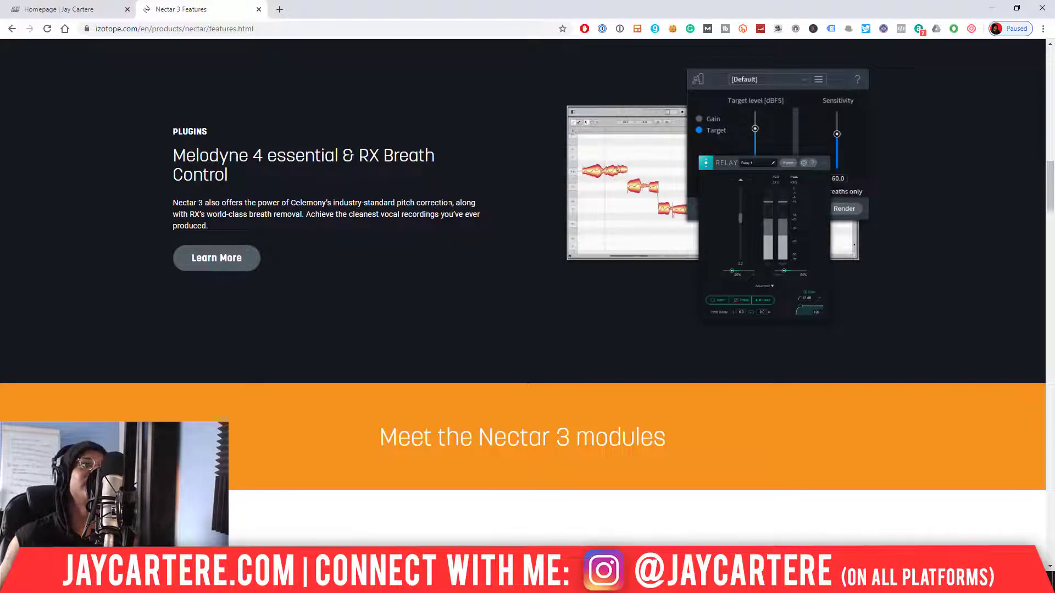
scroll(469, 209, "down", 4)
scroll(470, 209, "down", 5)
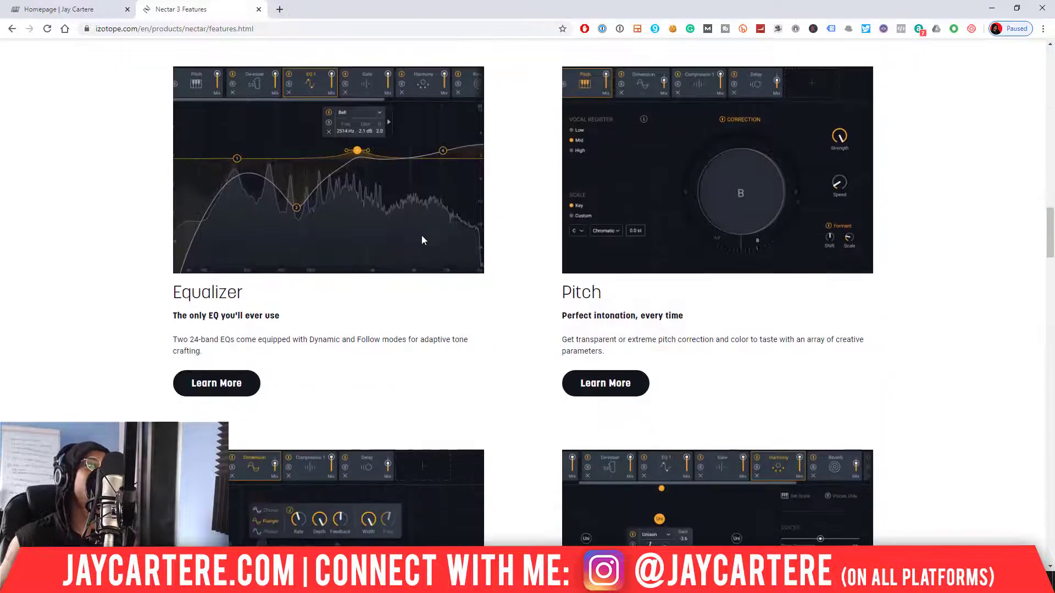
scroll(408, 283, "down", 6)
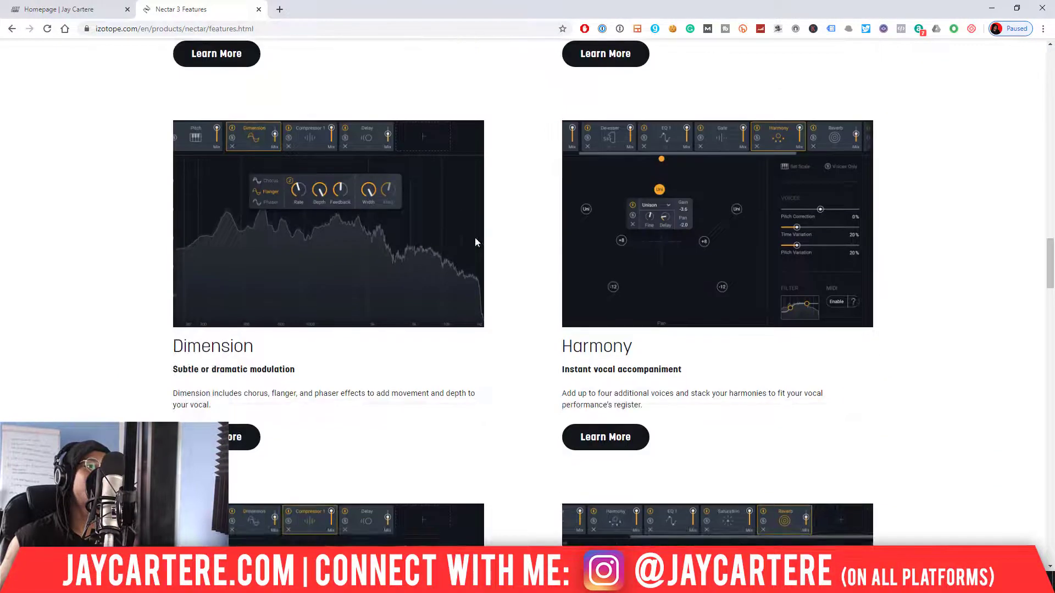
scroll(543, 294, "down", 2)
scroll(544, 293, "up", 2)
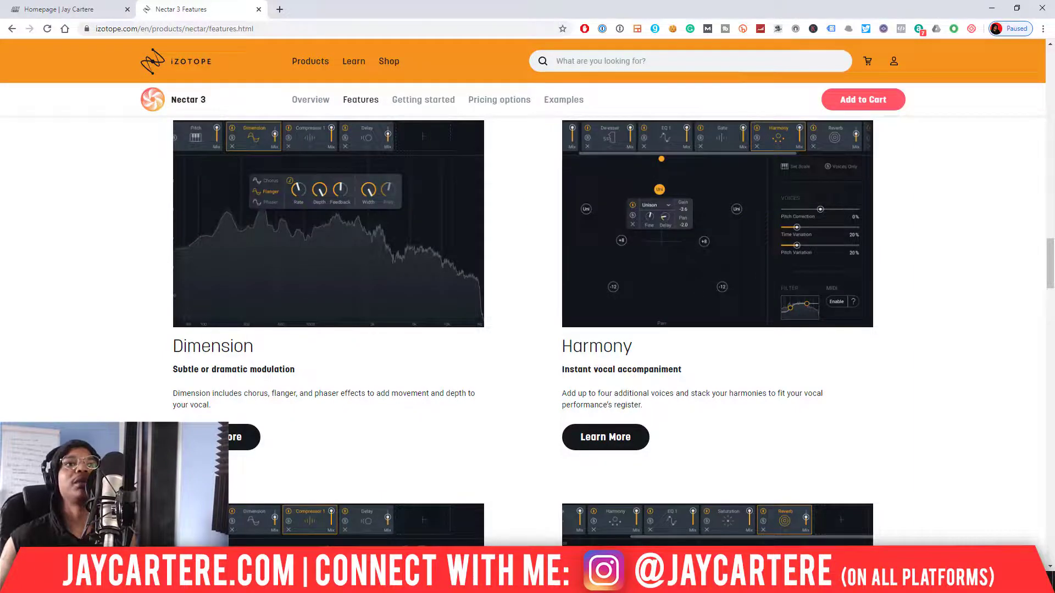
Step: Return to FL Studio and add a Harmony module at the end of the Nectar 3 chain on MAIN VOCALS
key("alt+Tab")
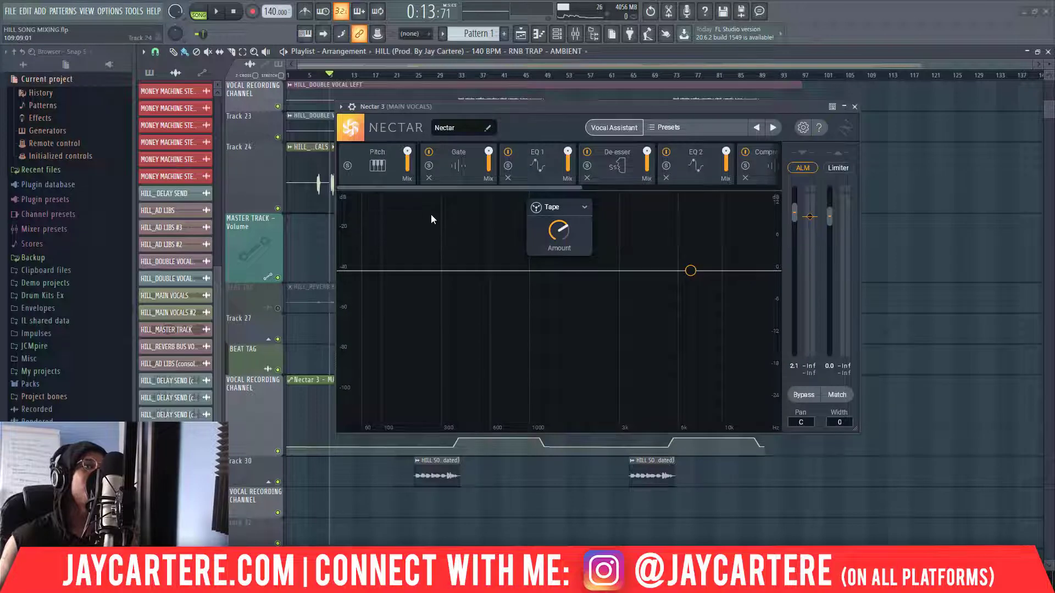
left_click_drag(439, 189, 632, 186)
left_click(723, 164)
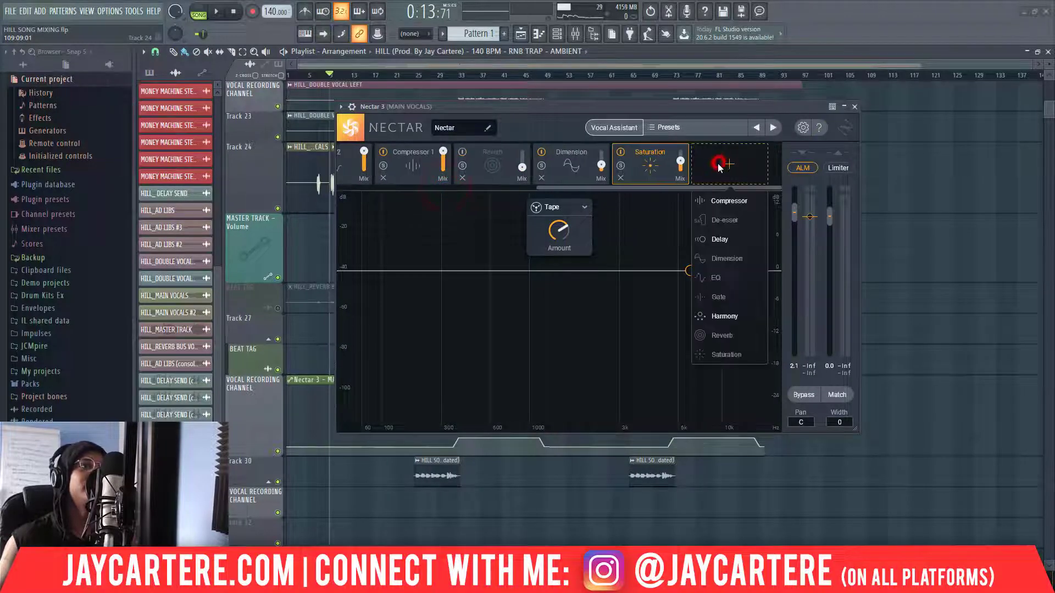
left_click(729, 312)
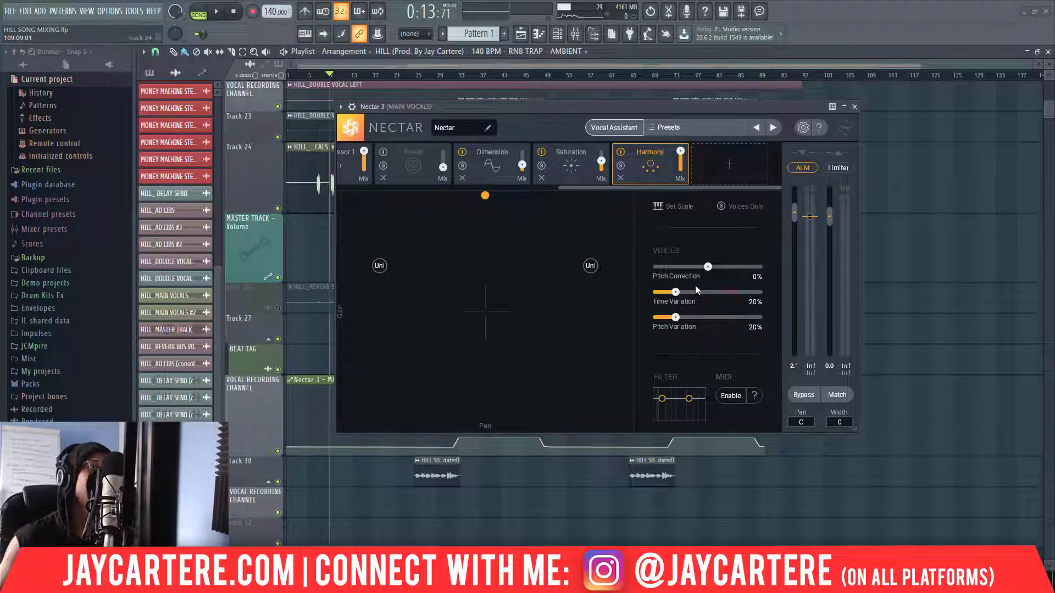
Step: Play the song and try the Harmony voices' Pitch Correction at 55%, 27% and 100%
key("space")
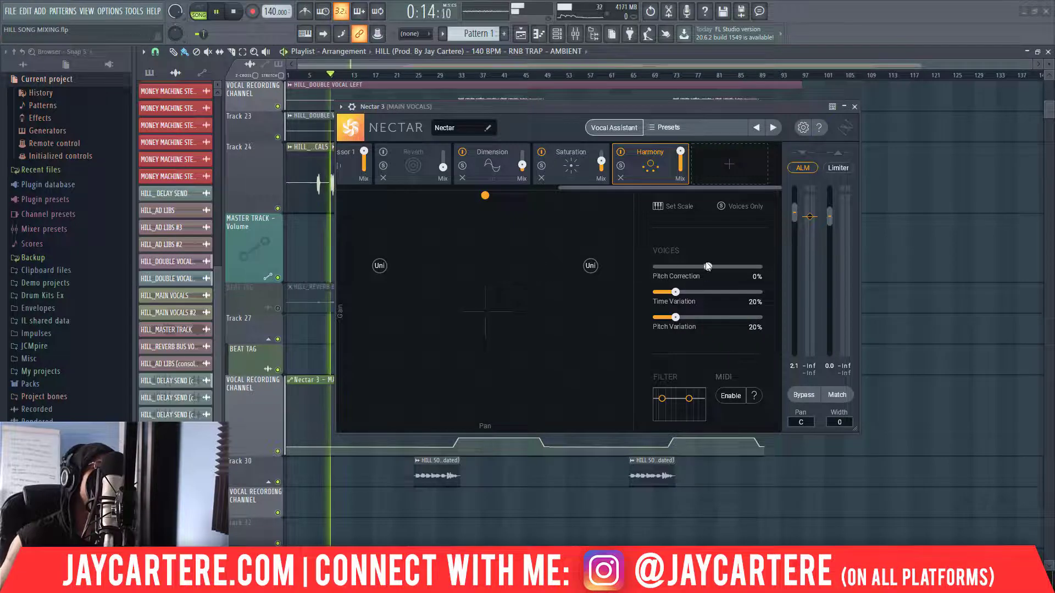
left_click_drag(708, 266, 737, 267)
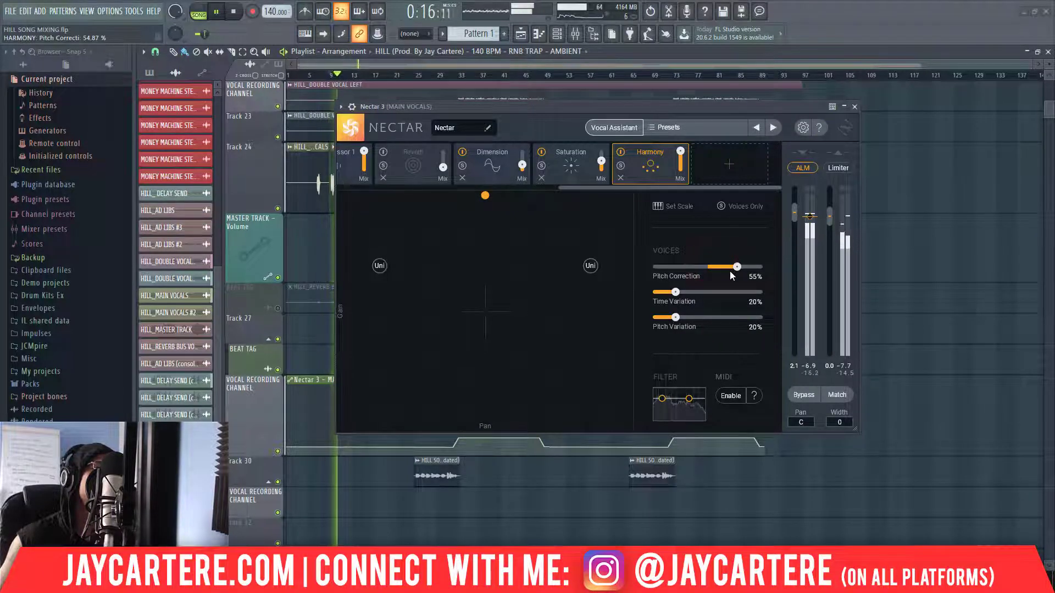
key("space")
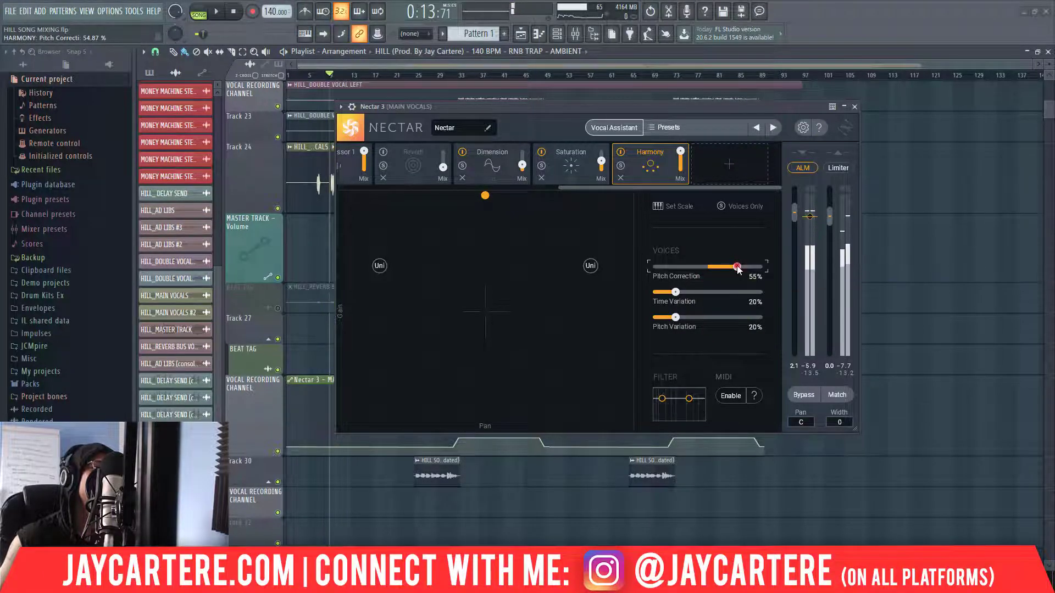
left_click_drag(737, 267, 722, 267)
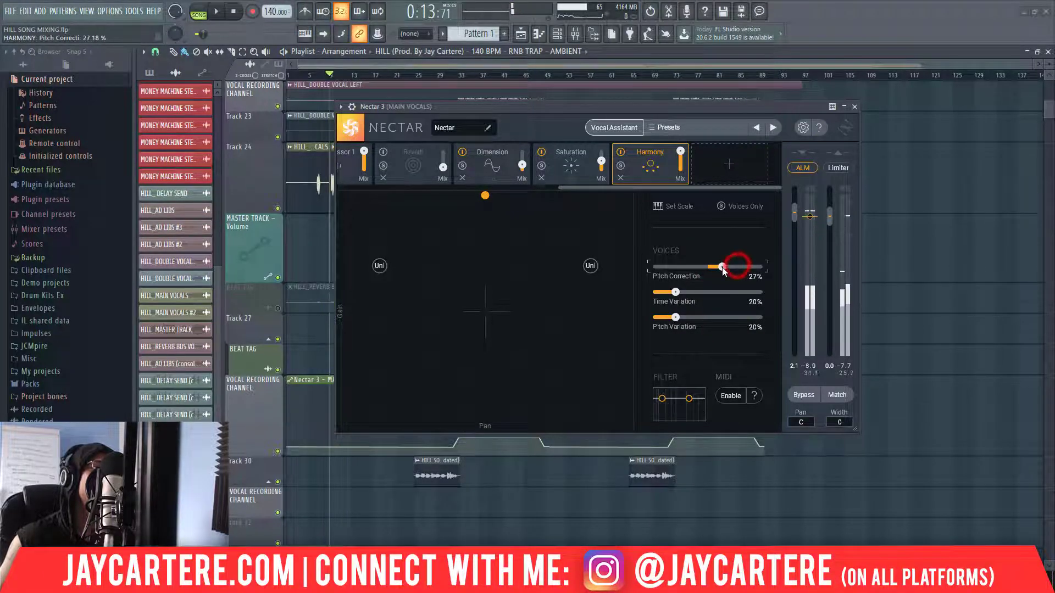
key("space")
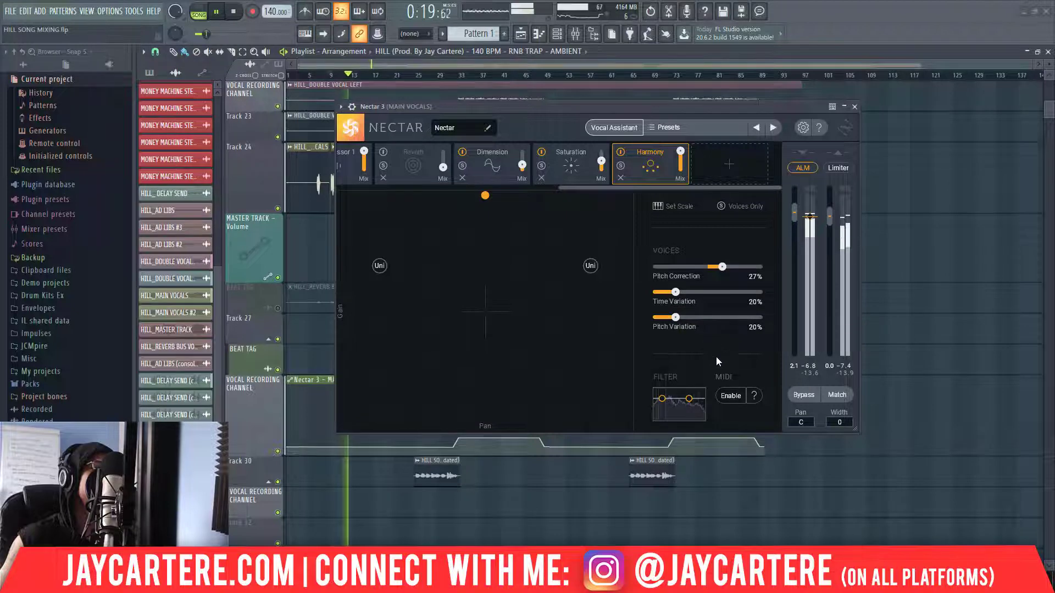
left_click_drag(723, 267, 764, 267)
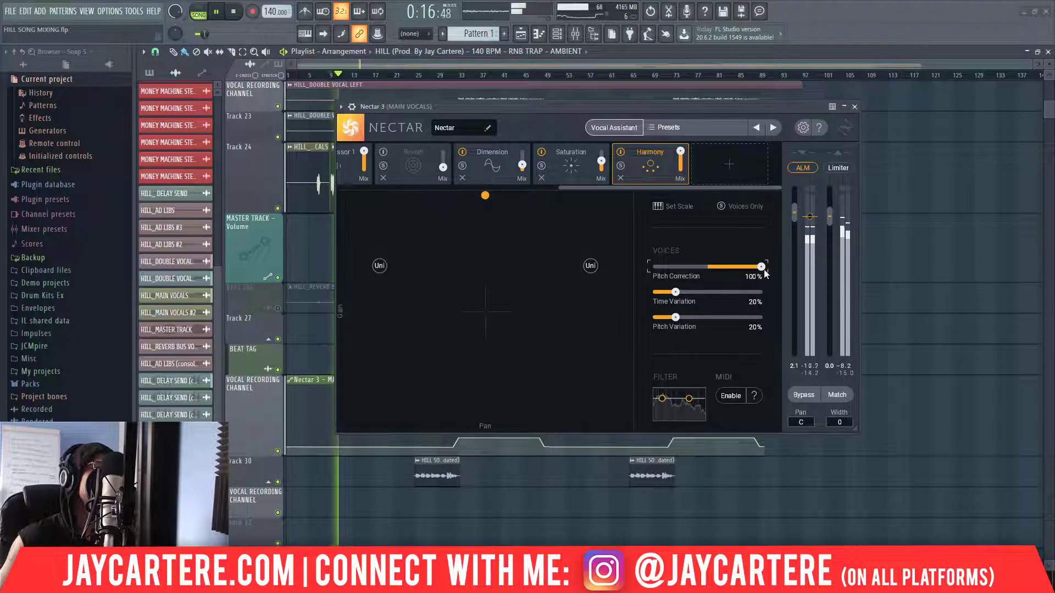
Step: Add two more Unison harmony voices, one at about -4.5 dB panned 48.4 and one at about -3.6 dB panned -55.5
left_click(554, 250)
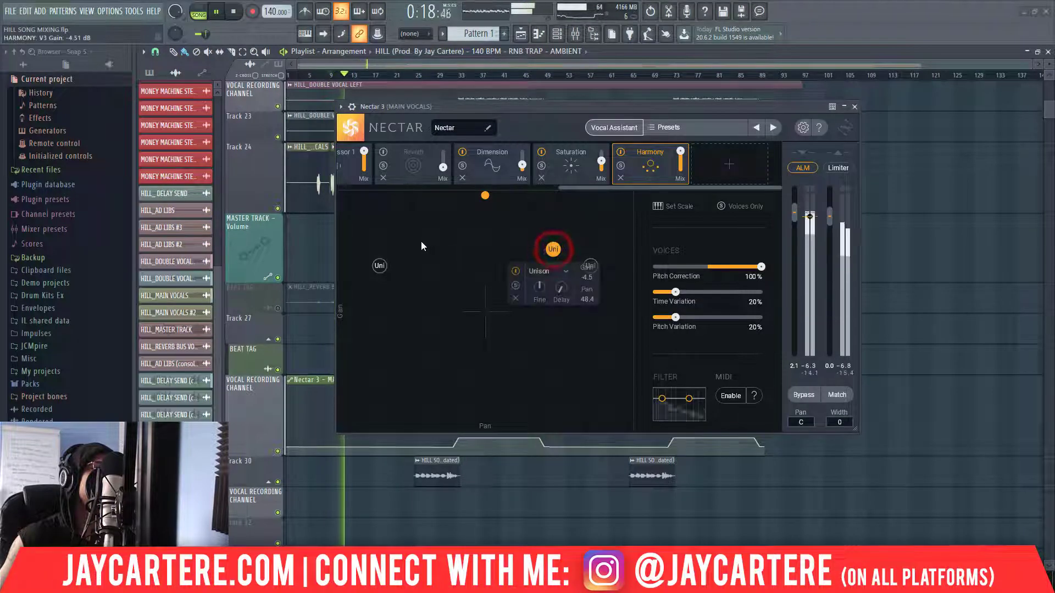
left_click(393, 240)
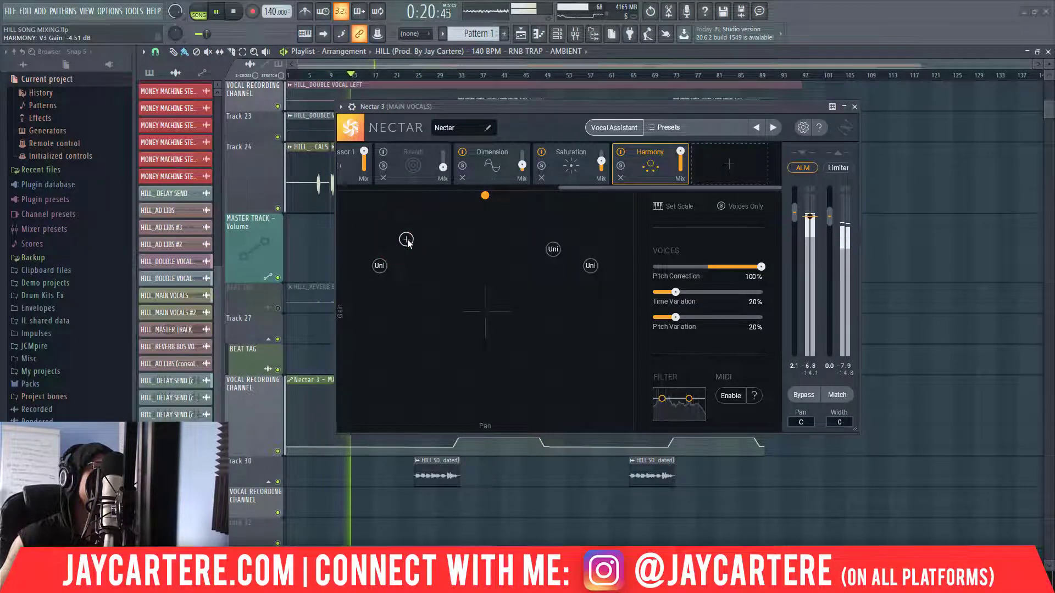
left_click(404, 238)
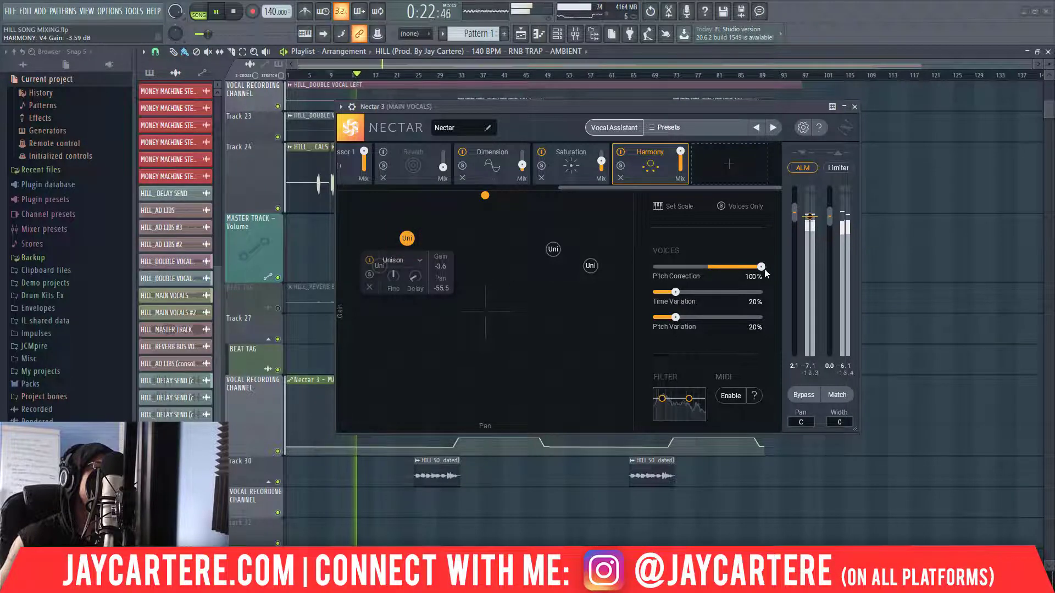
Step: Lower the Harmony Pitch Correction to 17% and enable Voices Only to hear just the added voices, stopping playback after listening
left_click_drag(760, 267, 718, 269)
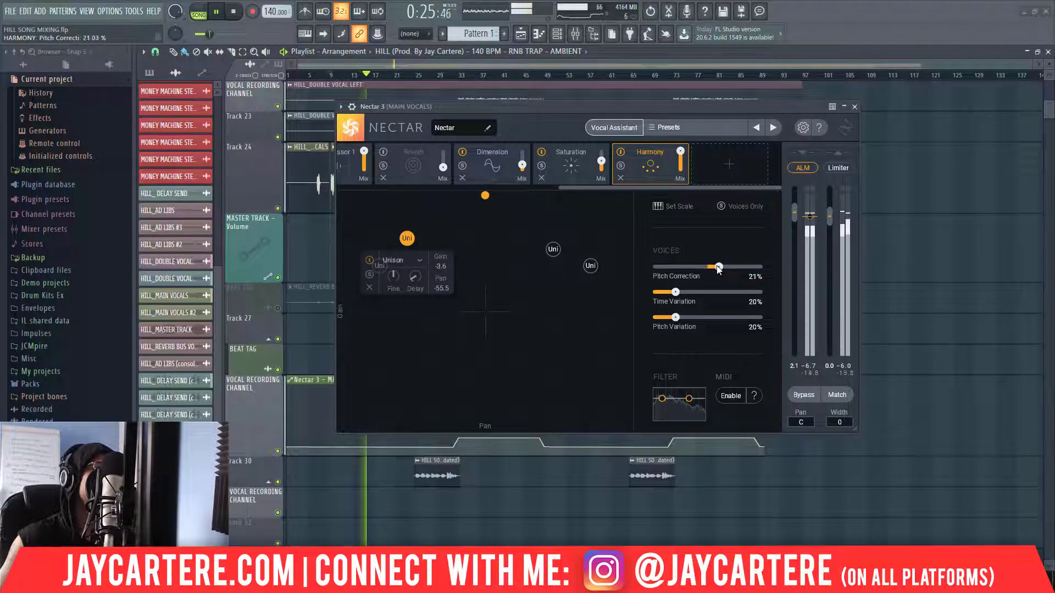
left_click(720, 206)
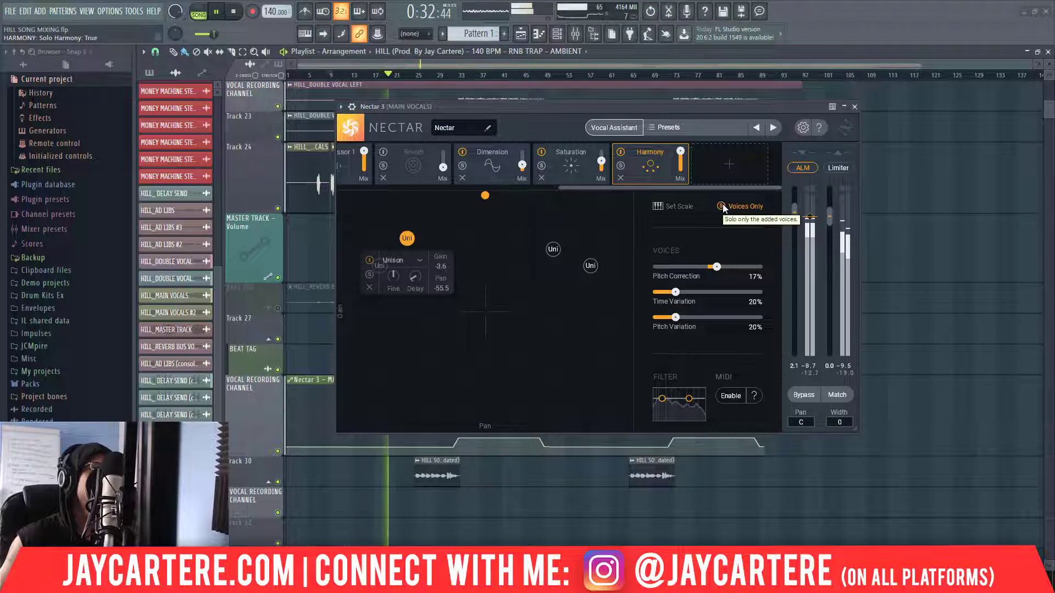
key("space")
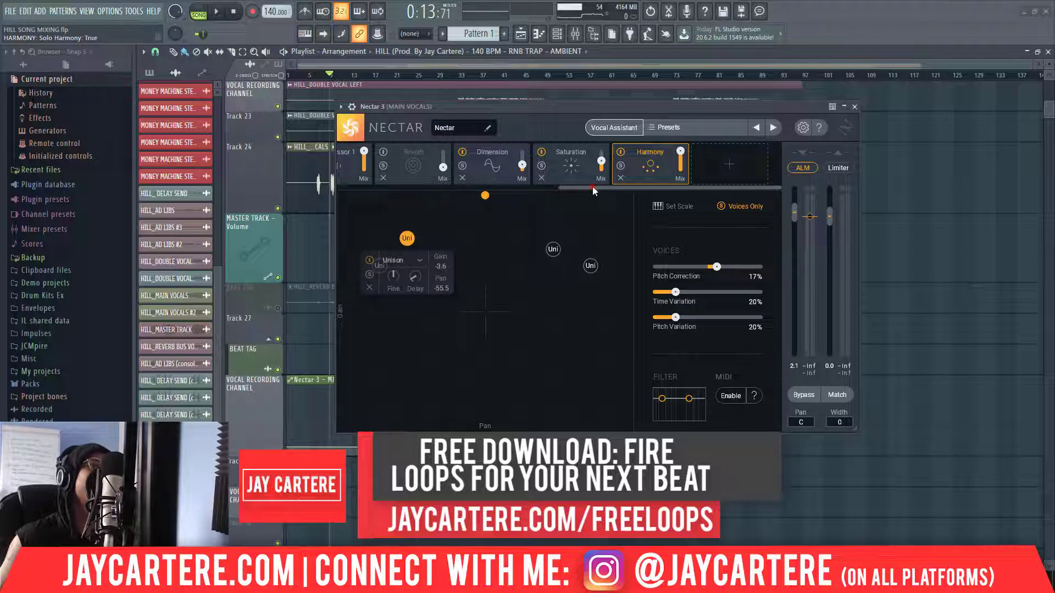
left_click_drag(741, 186, 532, 183)
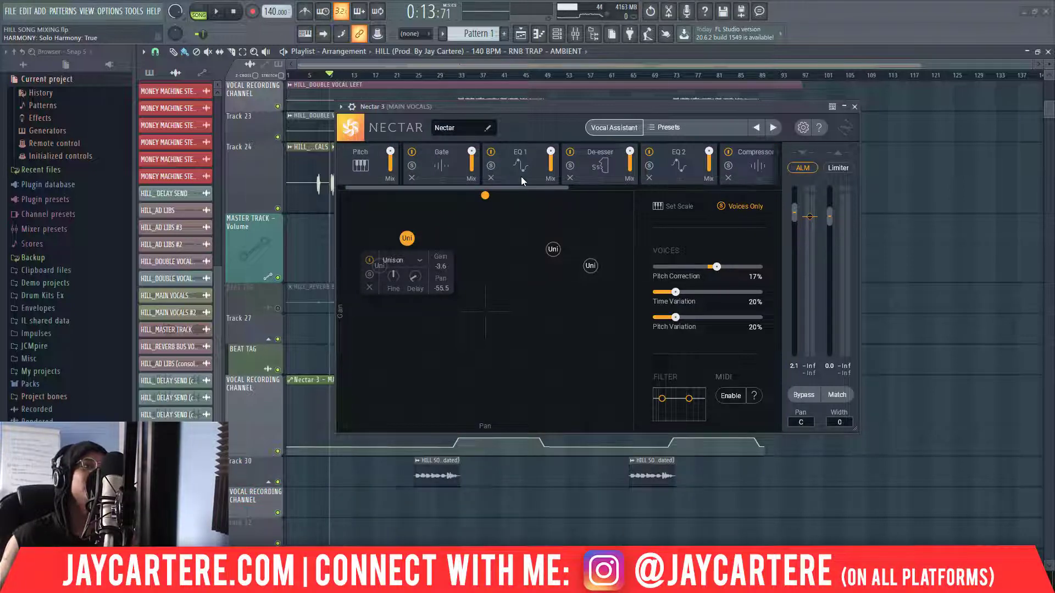
left_click(543, 187)
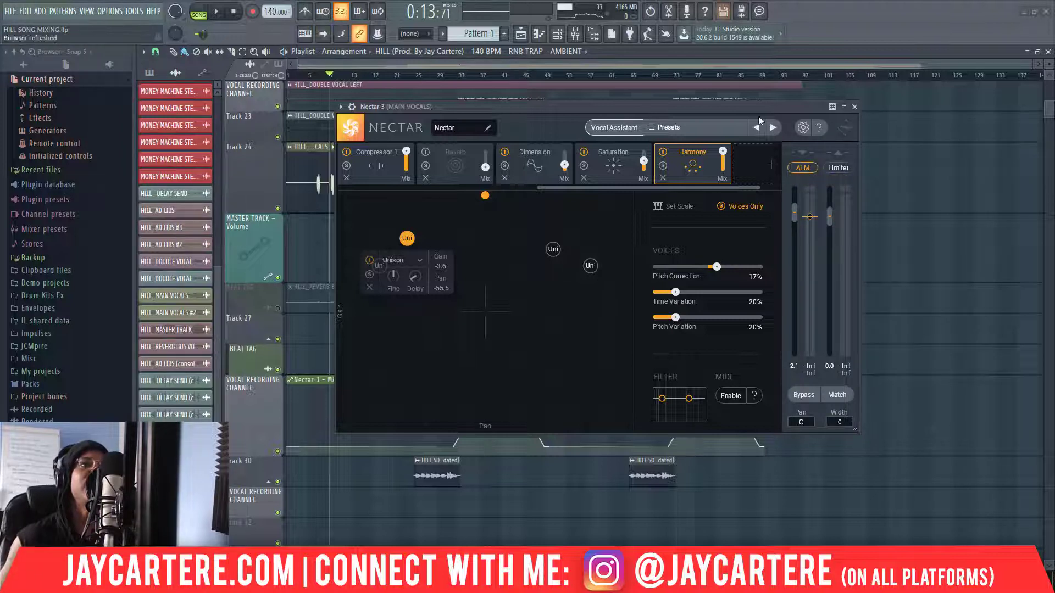
left_click_drag(691, 187, 449, 189)
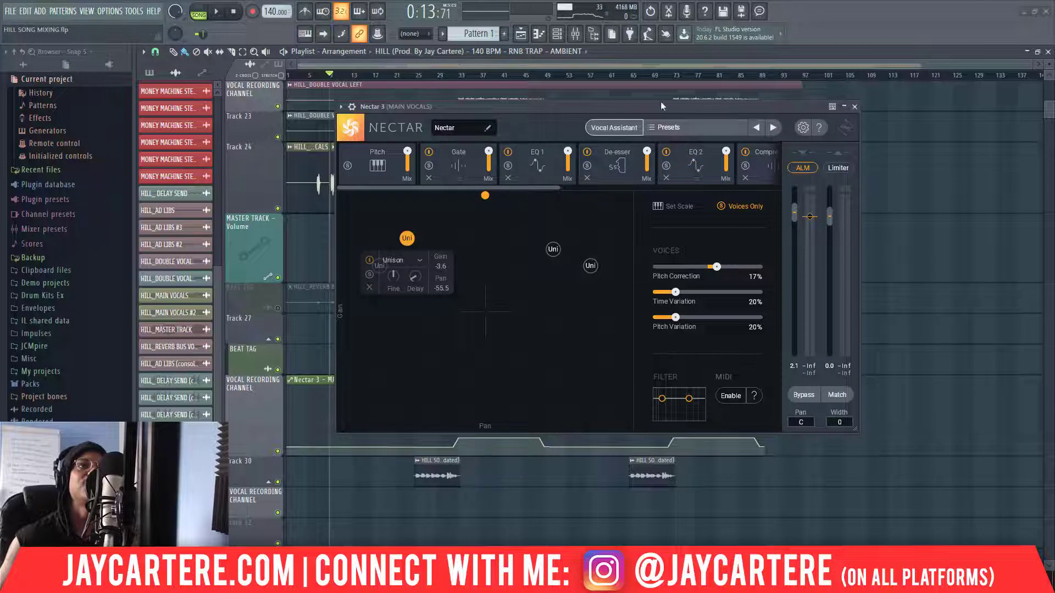
key("F9")
left_click_drag(477, 104, 329, 47)
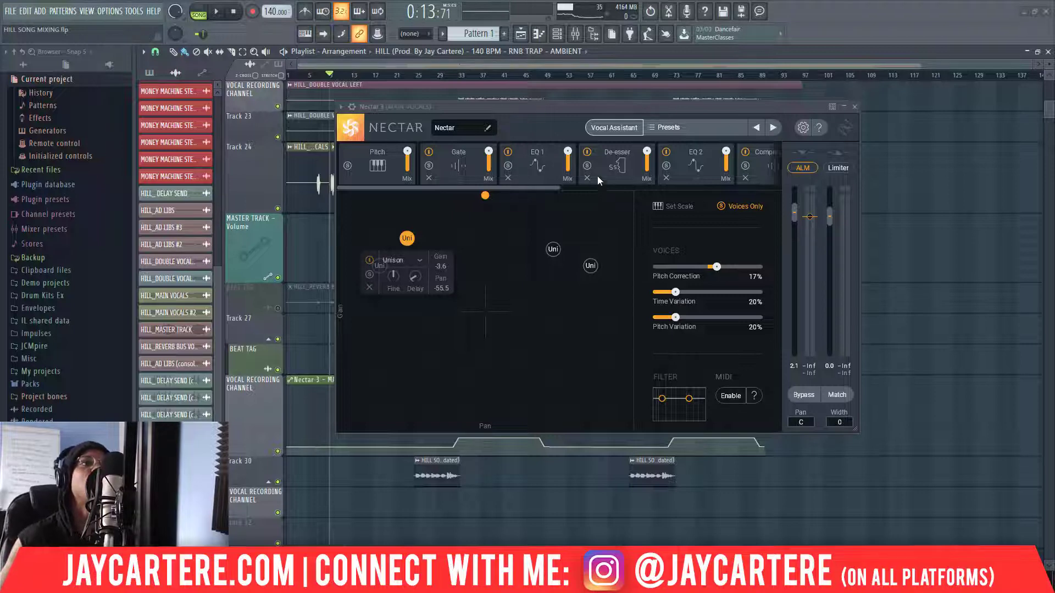
left_click_drag(533, 189, 493, 193)
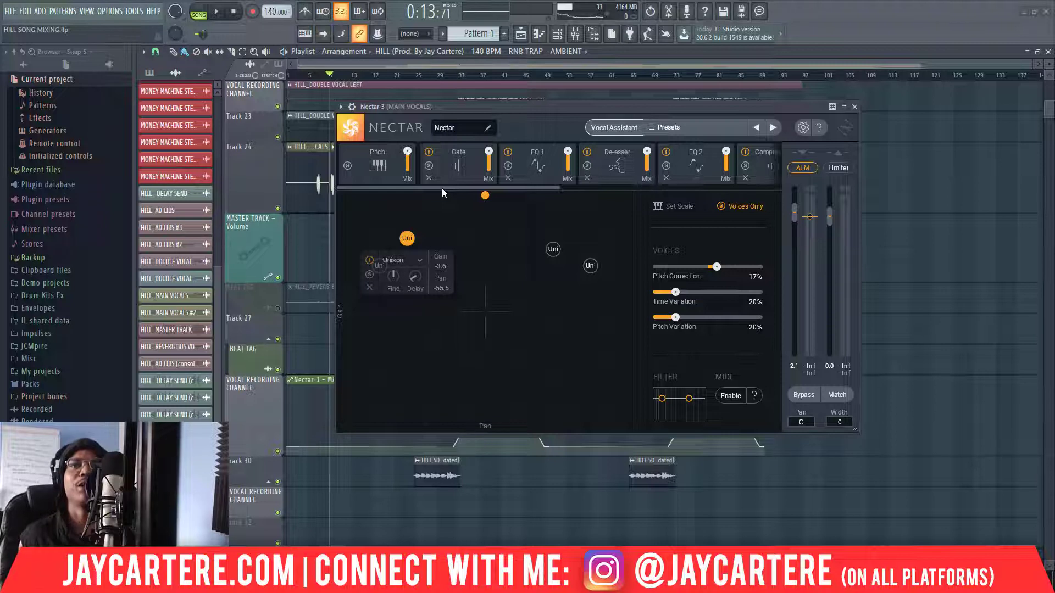
Step: During playback, set the Harmony voices' Time Variation to 43% and Pitch Variation to 34%, and filter them with a -6.75 high shelf at about 13.3 kHz
left_click_drag(442, 188, 676, 211)
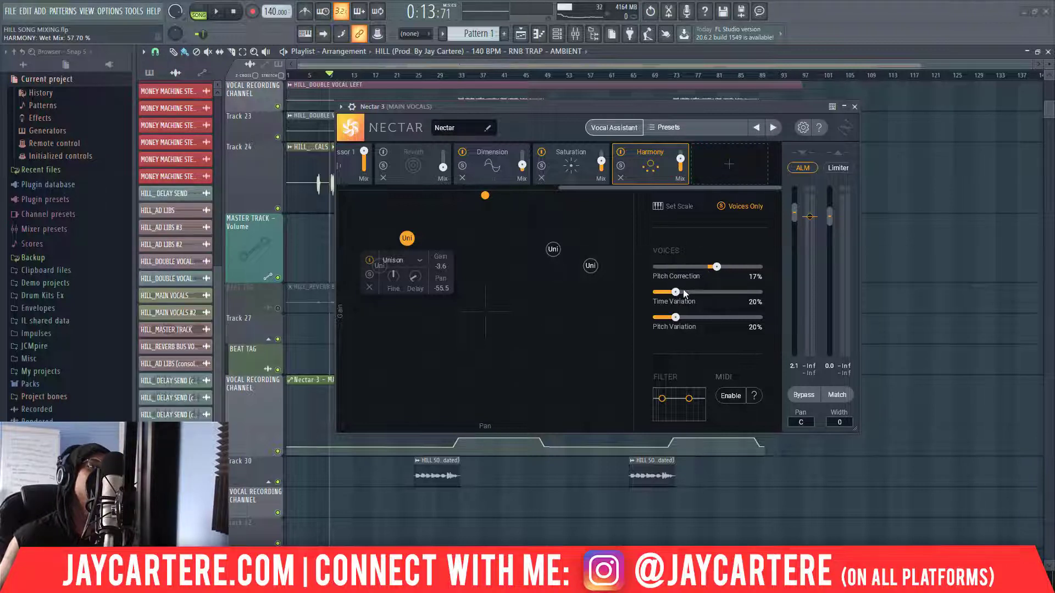
key("space")
left_click_drag(678, 295, 730, 294)
mouse_move(679, 318)
left_mouse_down()
mouse_move(744, 316)
mouse_move(700, 292)
mouse_move(743, 317)
mouse_move(691, 318)
left_mouse_up()
left_click_drag(661, 399, 701, 410)
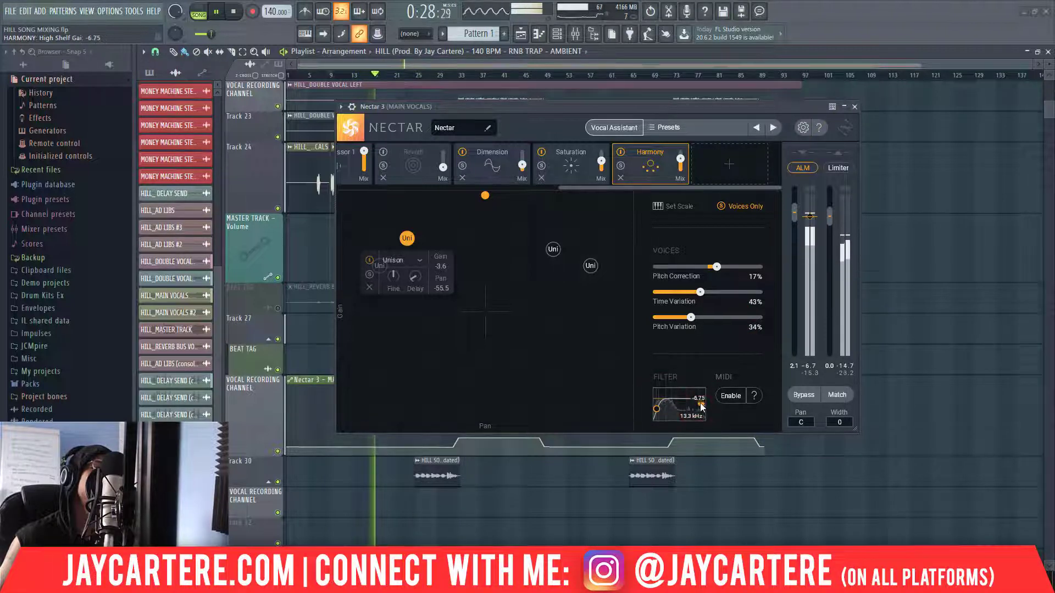
key("space")
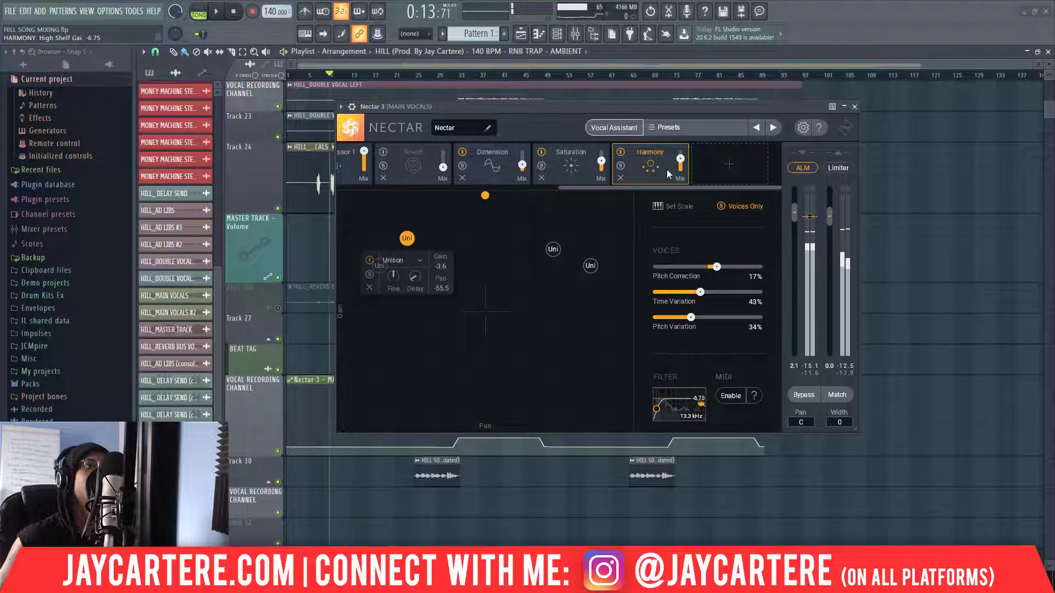
Step: Disable the Harmony module and close the Nectar 3 window
left_click(621, 152)
left_click(855, 108)
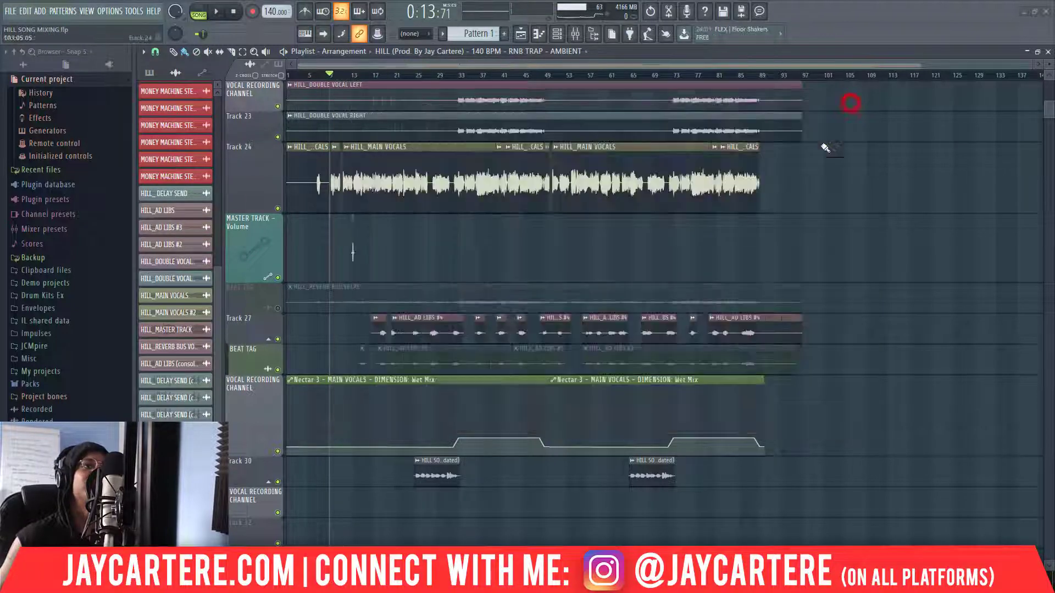
Step: Check the Compressor entry on the Nectar 3 features page, then view the mode choices of Compressor 1 in FL Studio
key("alt+Tab")
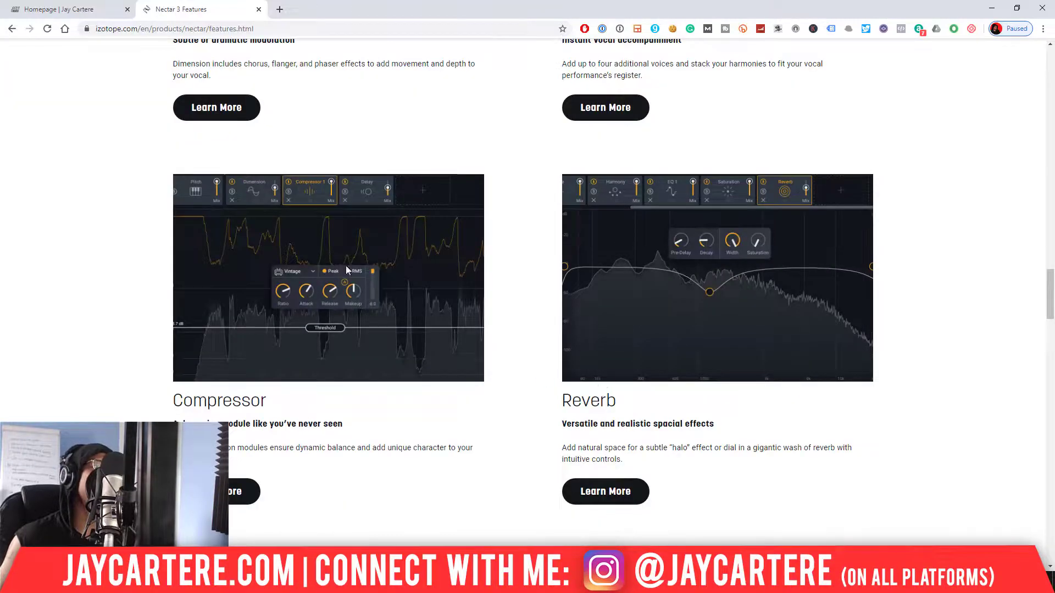
key("alt+Tab")
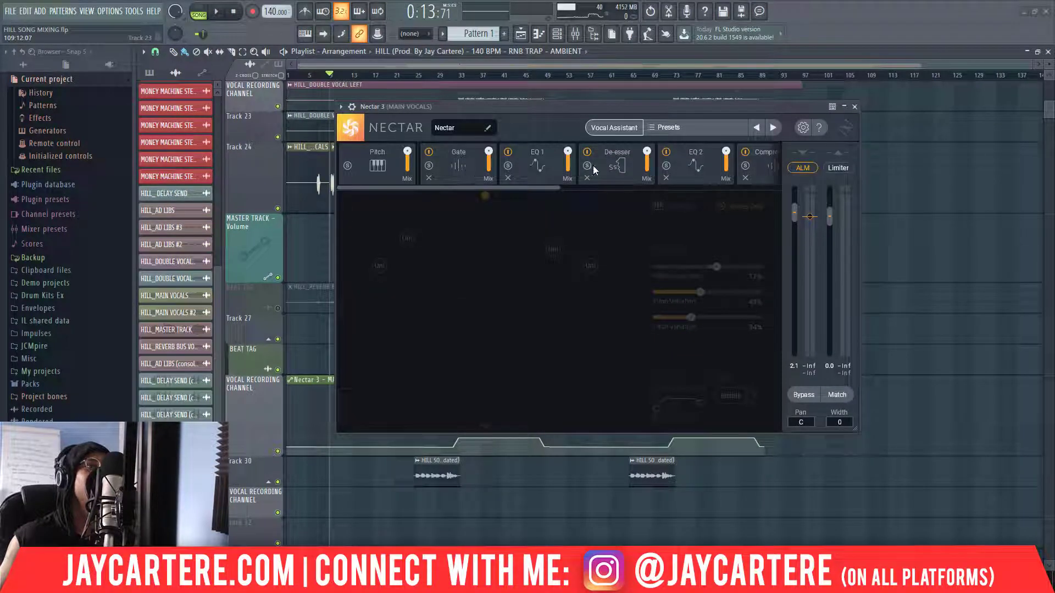
left_click_drag(548, 191, 625, 189)
left_click(610, 158)
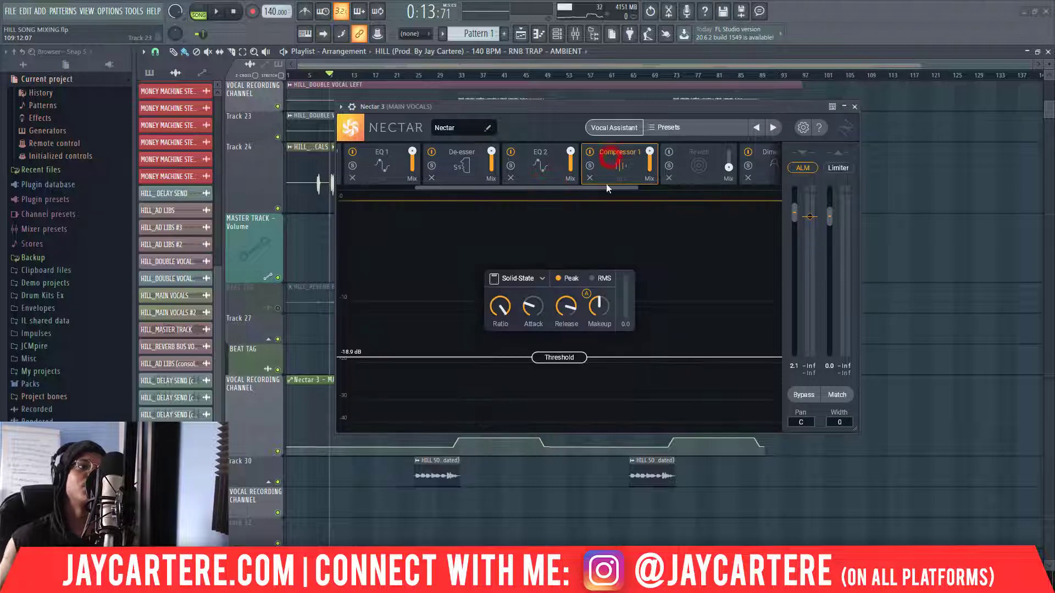
left_click(543, 278)
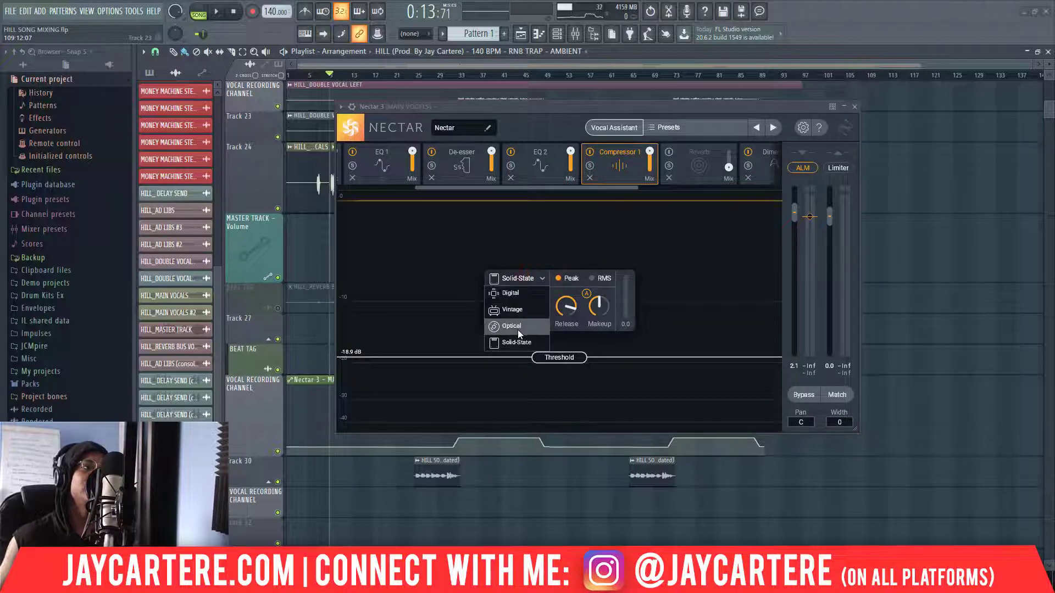
left_click(627, 272)
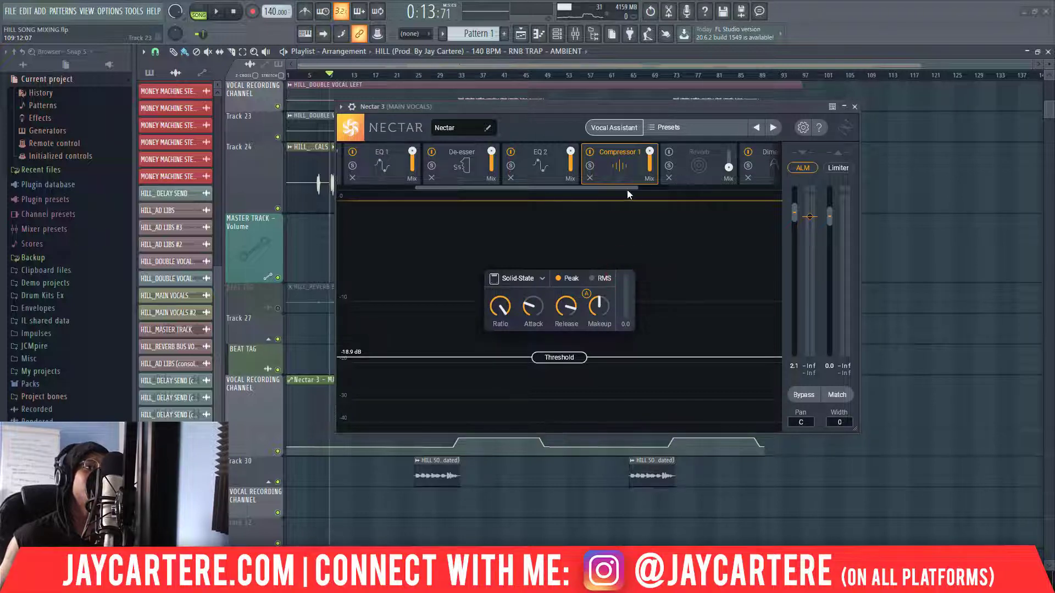
Step: Look along the Nectar 3 module chain and view the saturation types offered by the Saturation module
left_click_drag(628, 191, 524, 192)
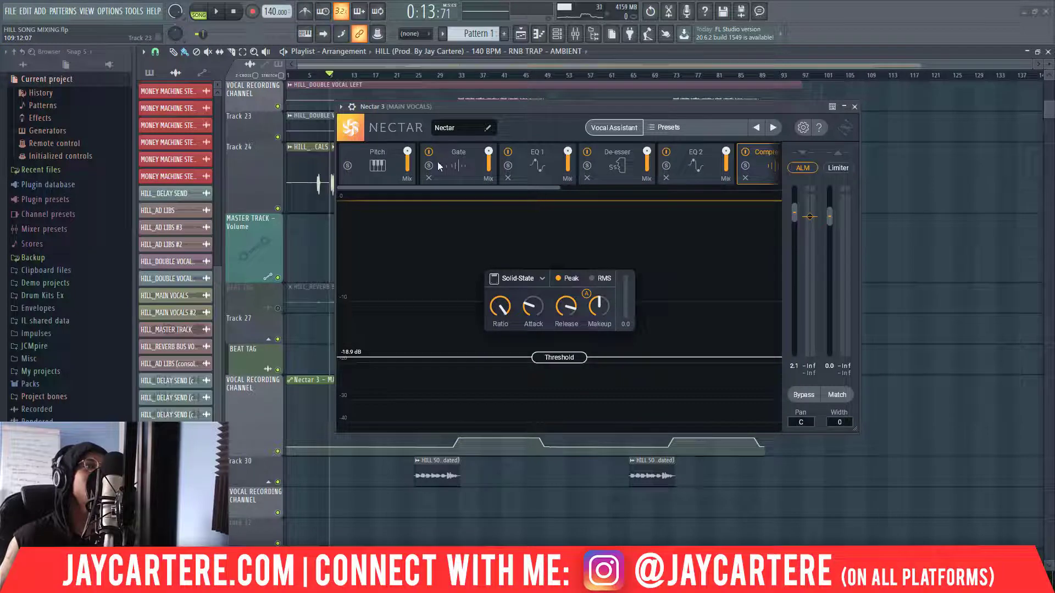
left_click_drag(542, 186, 738, 200)
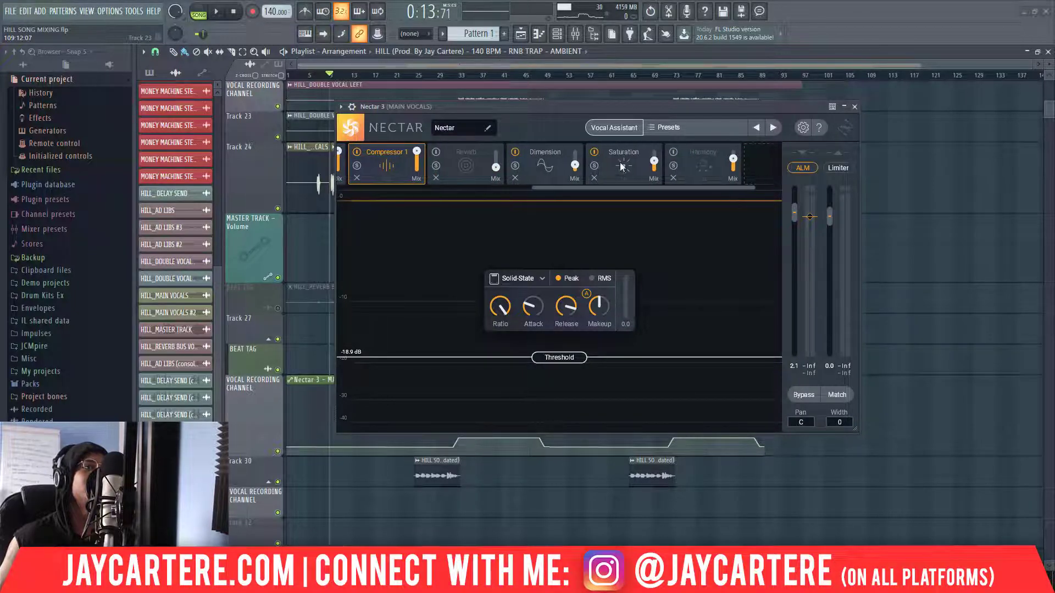
left_click(603, 154)
left_click(574, 208)
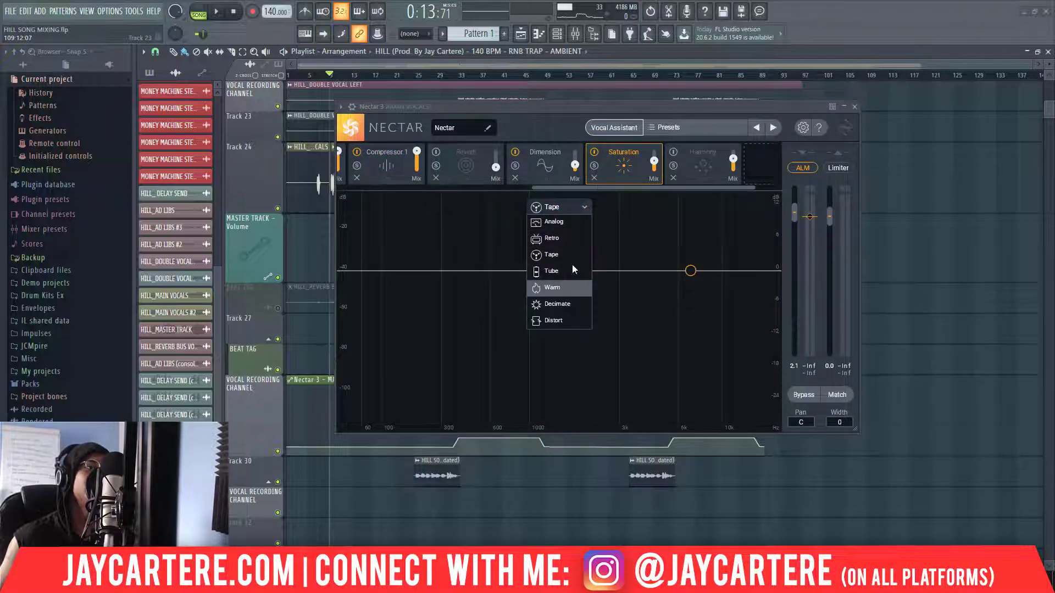
left_click(639, 149)
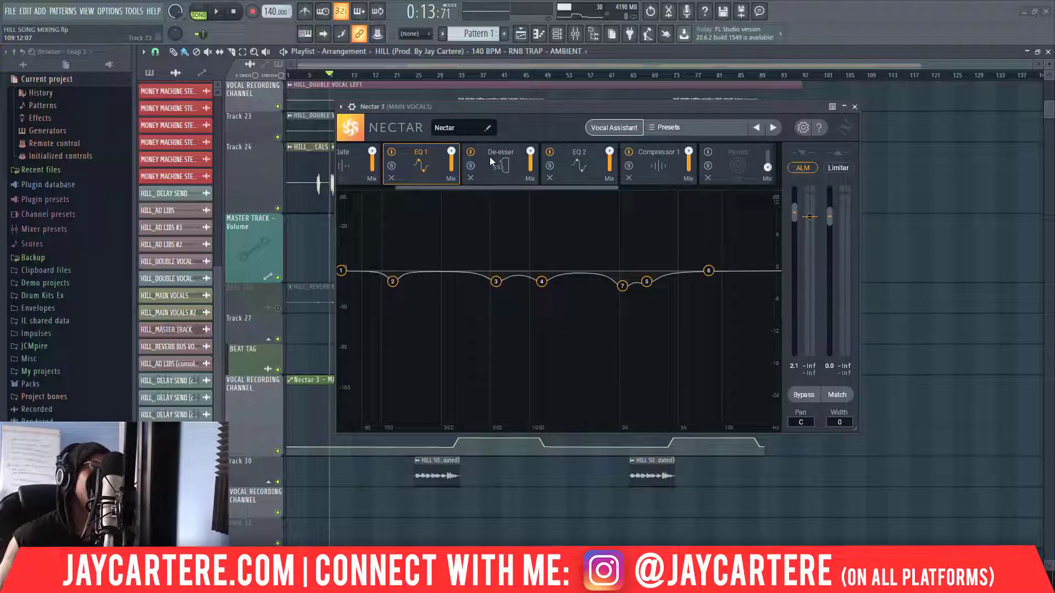
Step: Open the De-esser module and enable Listen to audition the removed sibilance during playback
left_click(490, 160)
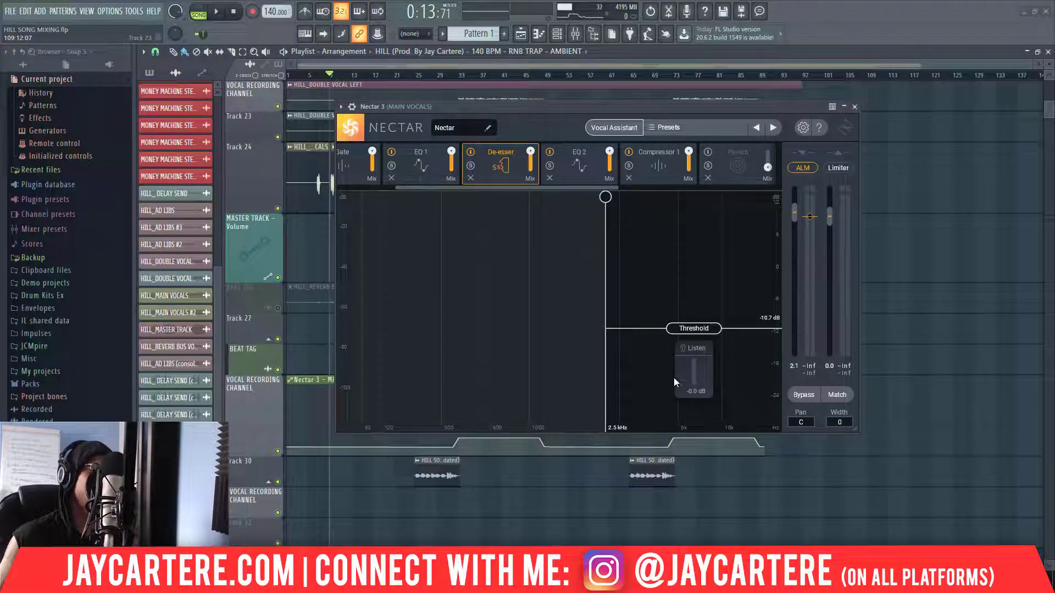
left_click(683, 349)
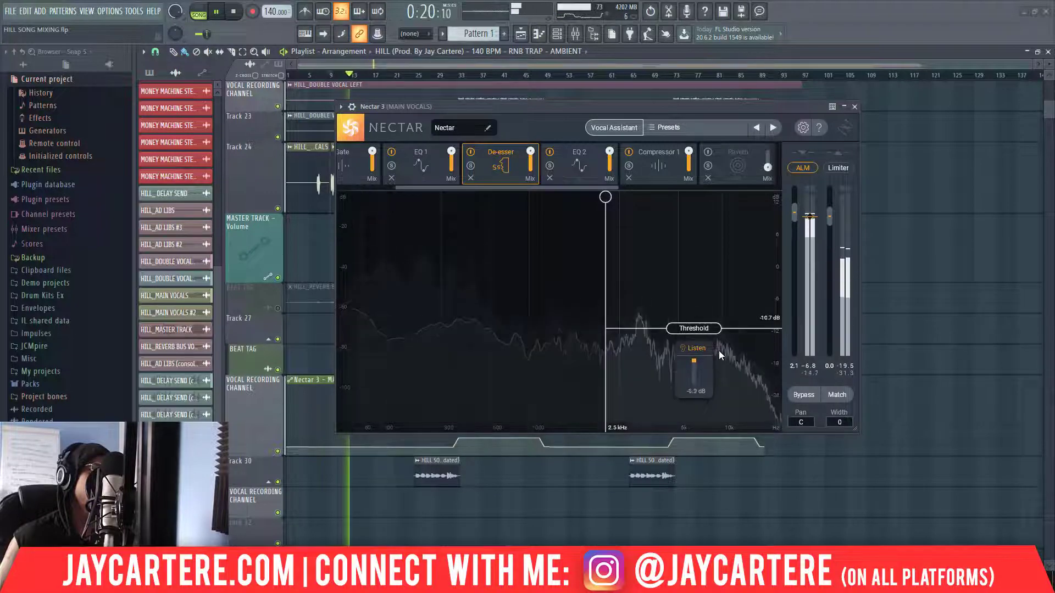
key("space")
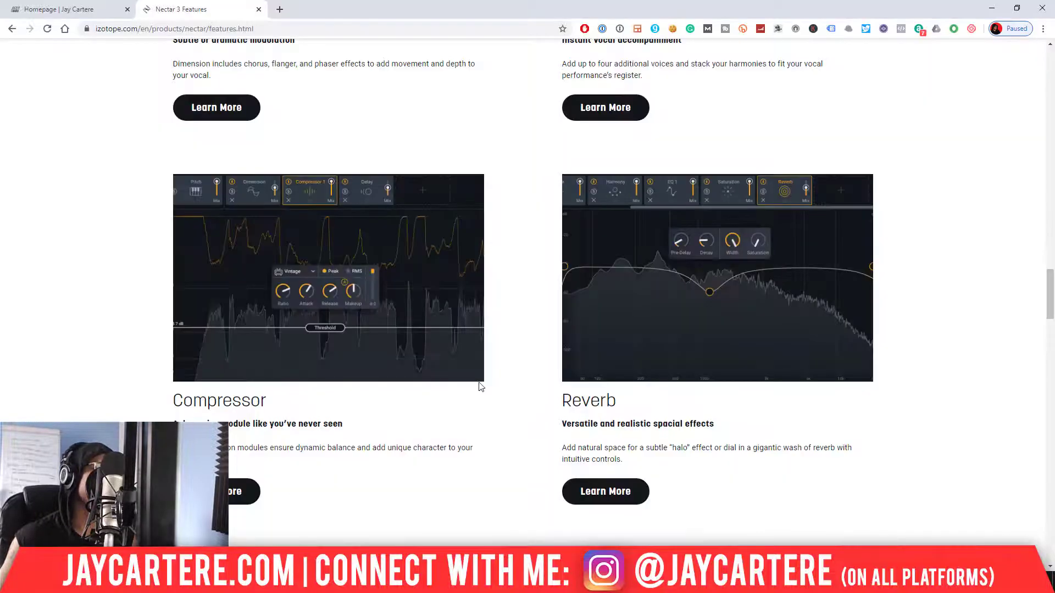
Step: Read the Nectar 3 features page in the browser from the Compressor section through De-esser to the Get Nectar 3 editions
scroll(481, 384, "down", 5)
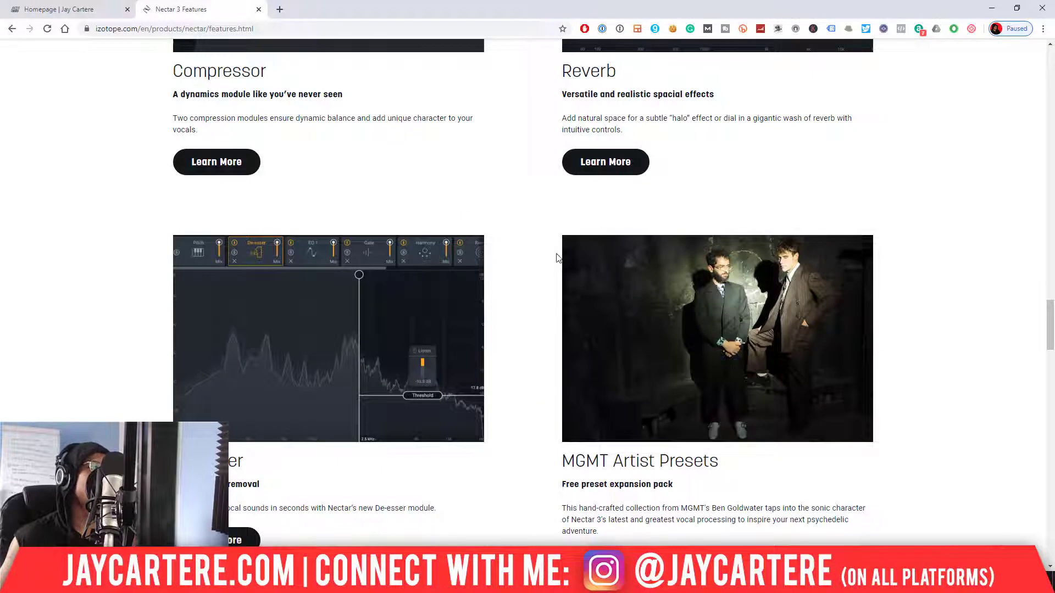
scroll(542, 247, "up", 2)
scroll(541, 272, "down", 2)
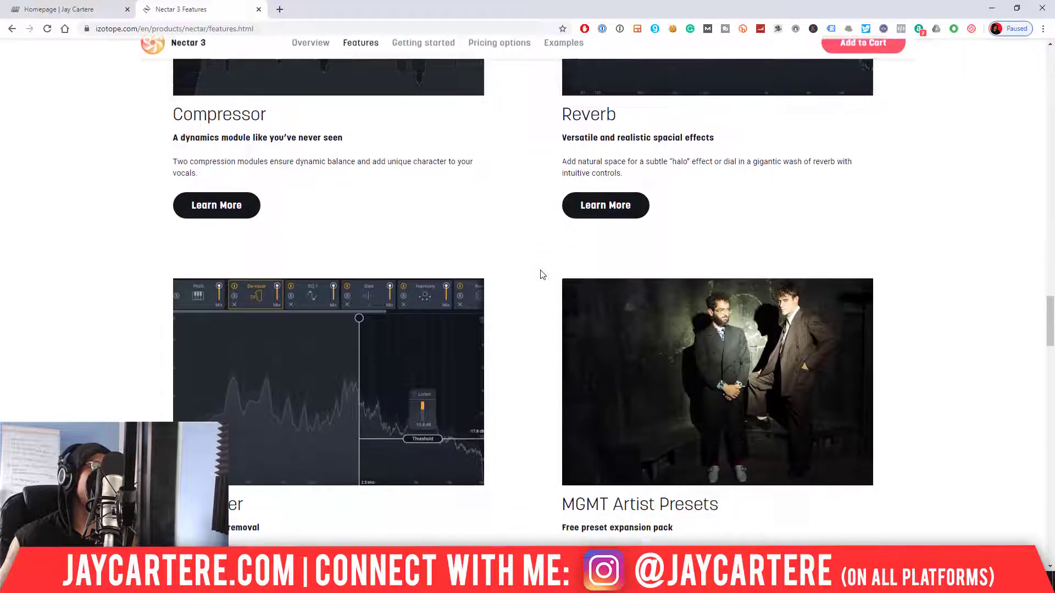
scroll(541, 274, "down", 2)
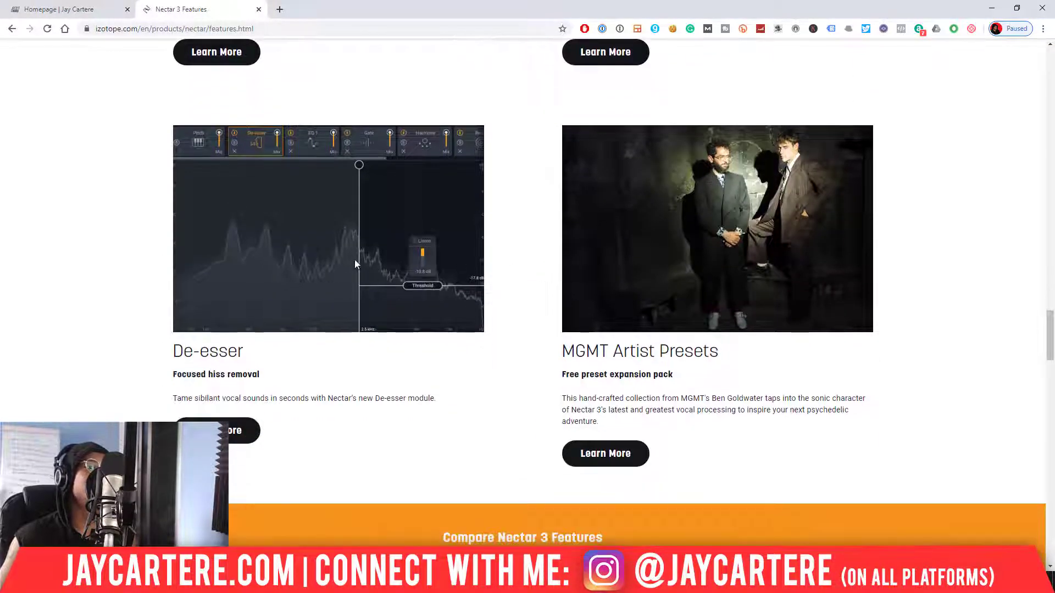
scroll(318, 296, "up", 7)
scroll(308, 335, "down", 13)
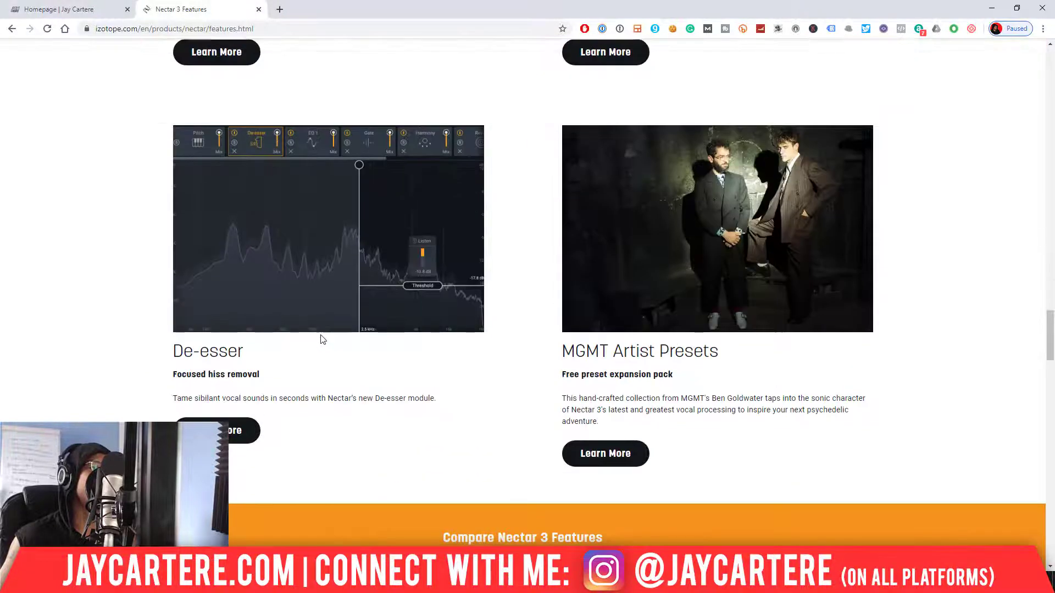
scroll(323, 338, "down", 20)
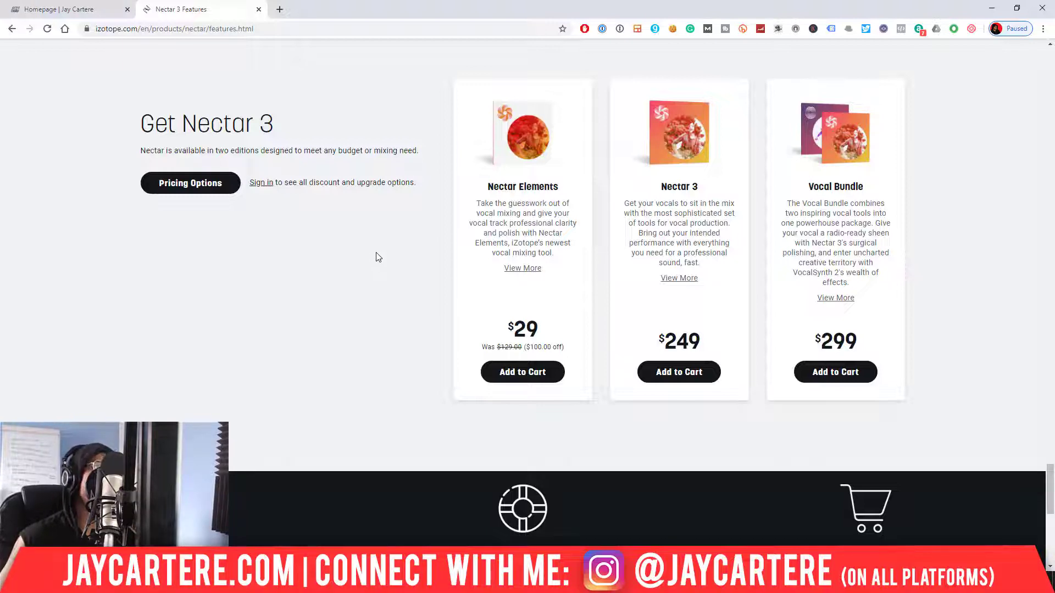
Step: Open the Nectar Elements details and look through the feature comparison table between the Nectar editions
left_click(519, 272)
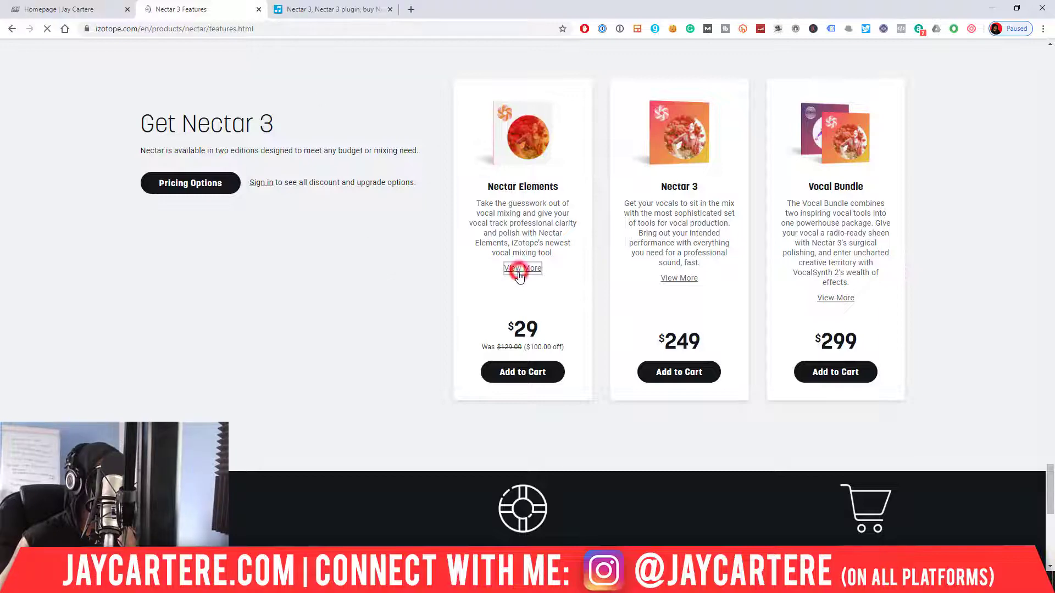
scroll(498, 289, "down", 15)
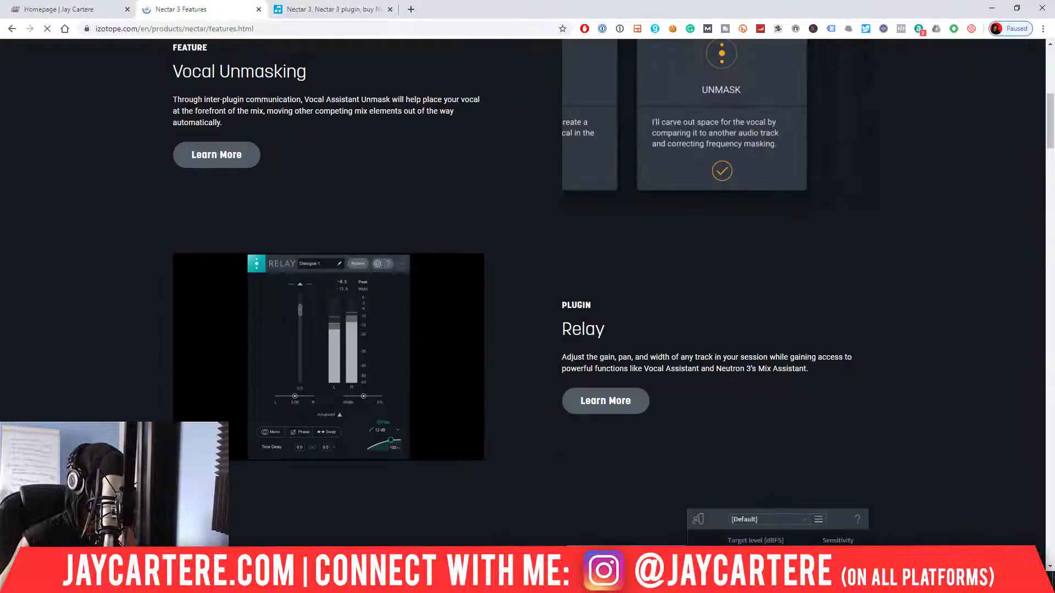
scroll(498, 289, "down", 20)
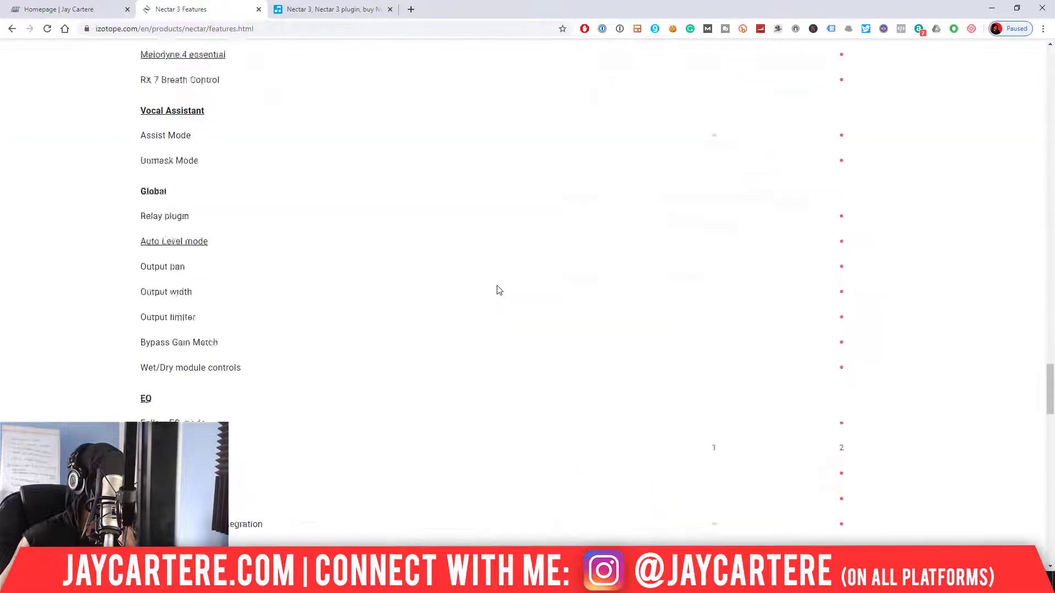
scroll(497, 287, "down", 20)
Step: Open the Nectar 3 pricing options, check the further details for Nectar Elements, and return to the pricing page
left_click(191, 123)
scroll(312, 242, "down", 6)
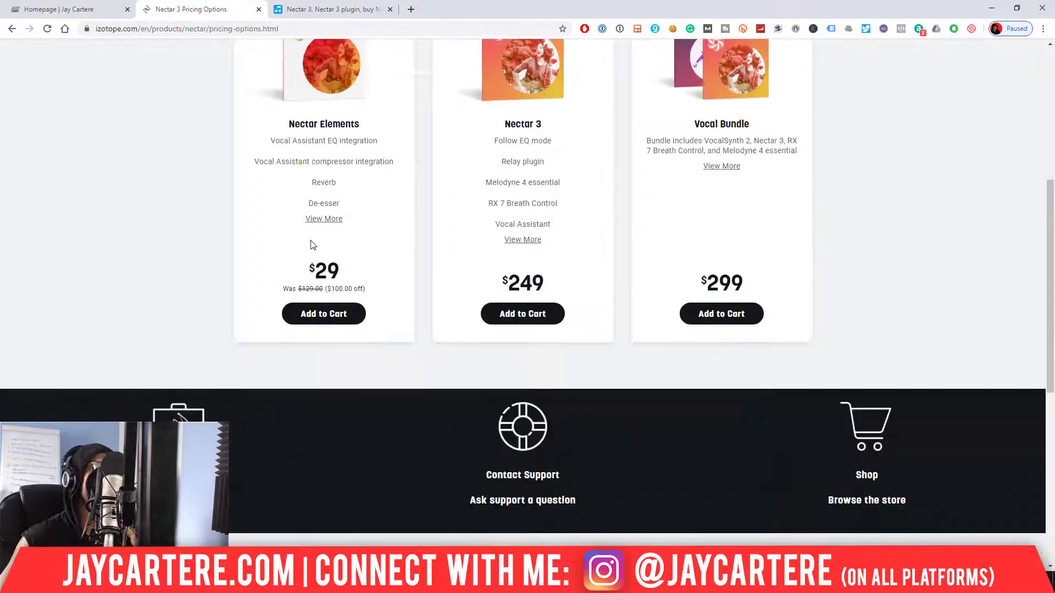
scroll(311, 242, "up", 4)
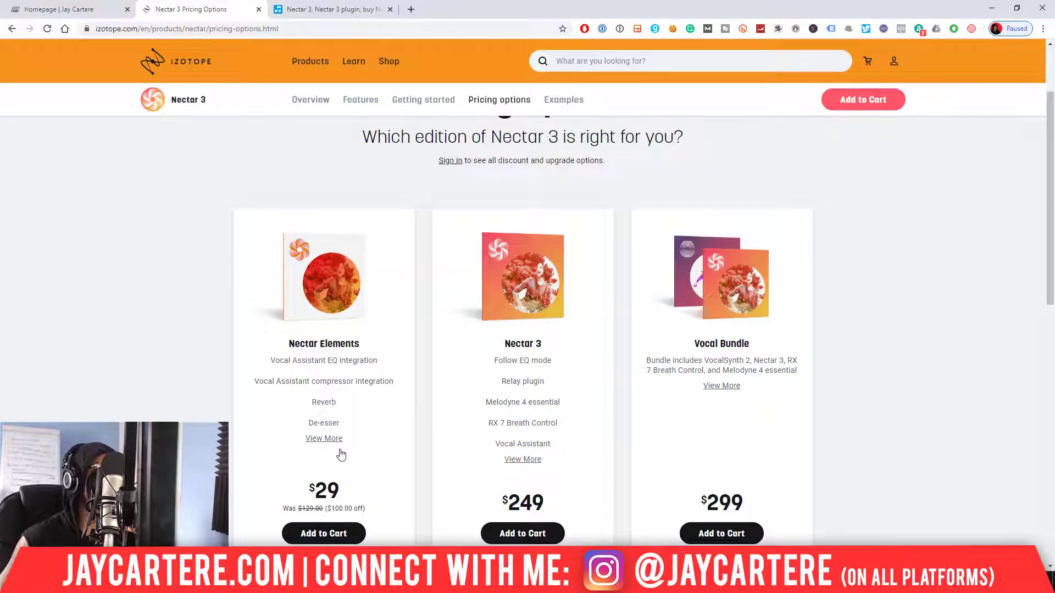
left_click(328, 438)
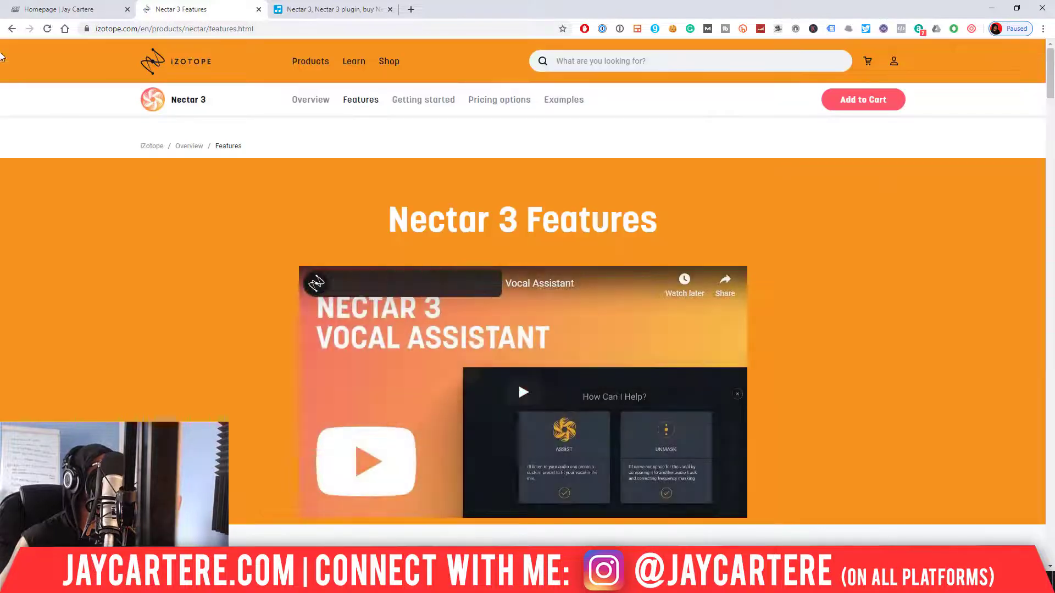
left_click(11, 27)
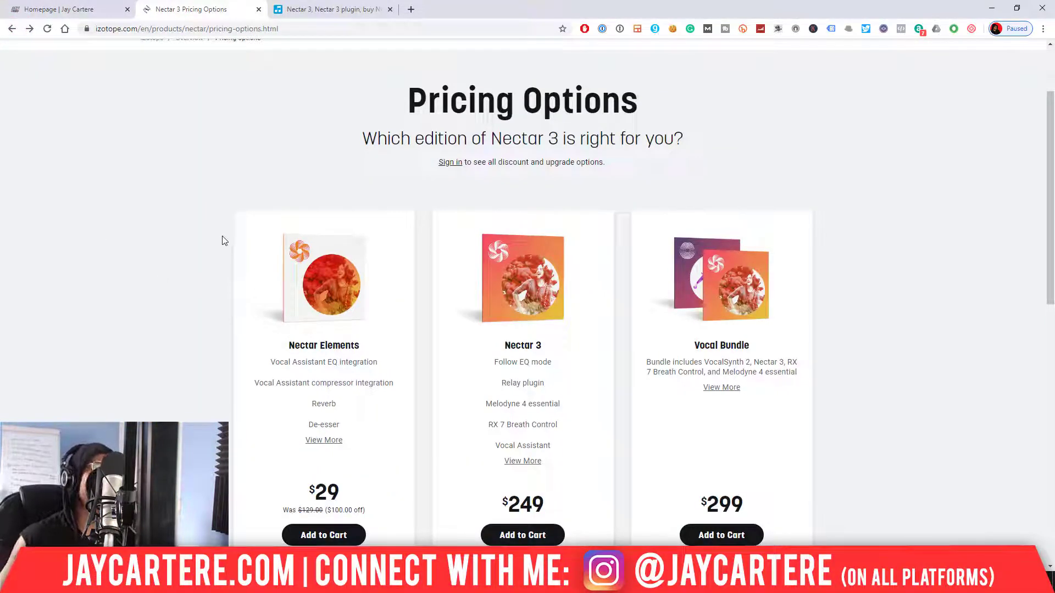
Step: Compare the contents and prices of Nectar Elements, Nectar 3 and the Vocal Bundle on the pricing page
scroll(217, 242, "down", 1)
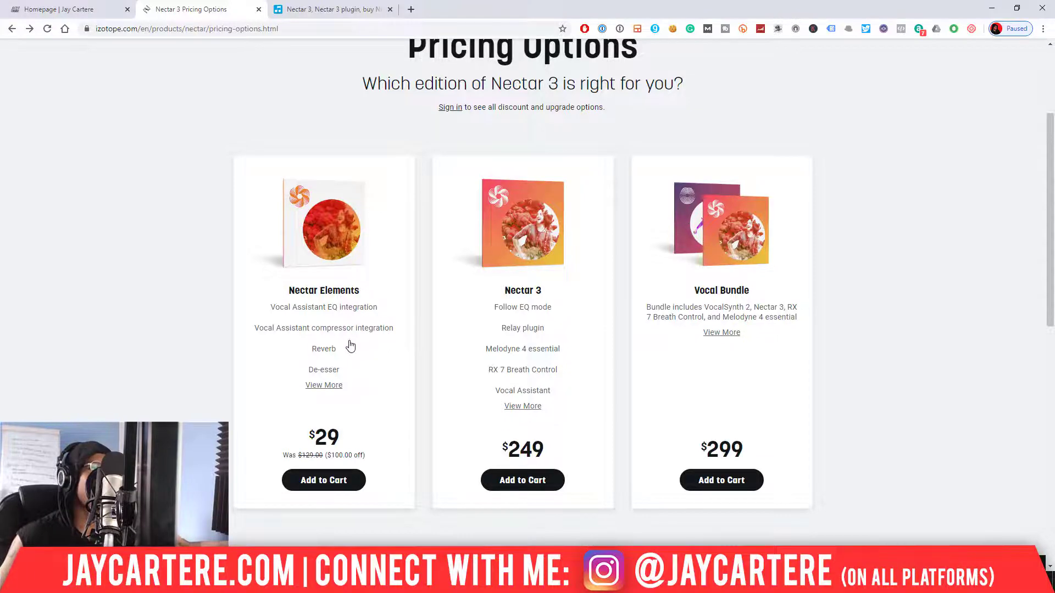
scroll(350, 345, "down", 6)
scroll(348, 346, "up", 5)
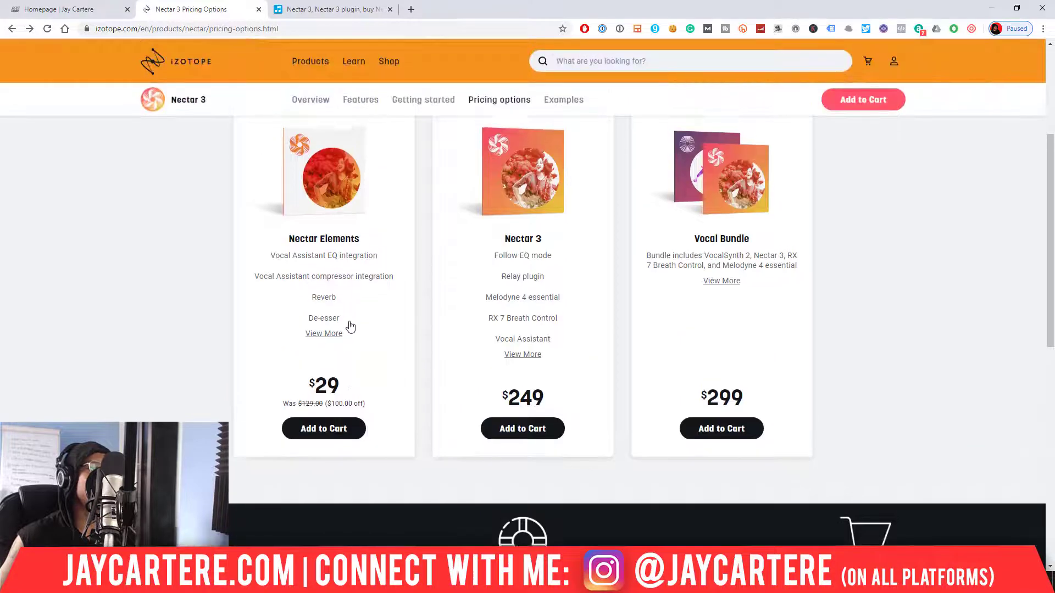
scroll(350, 327, "up", 2)
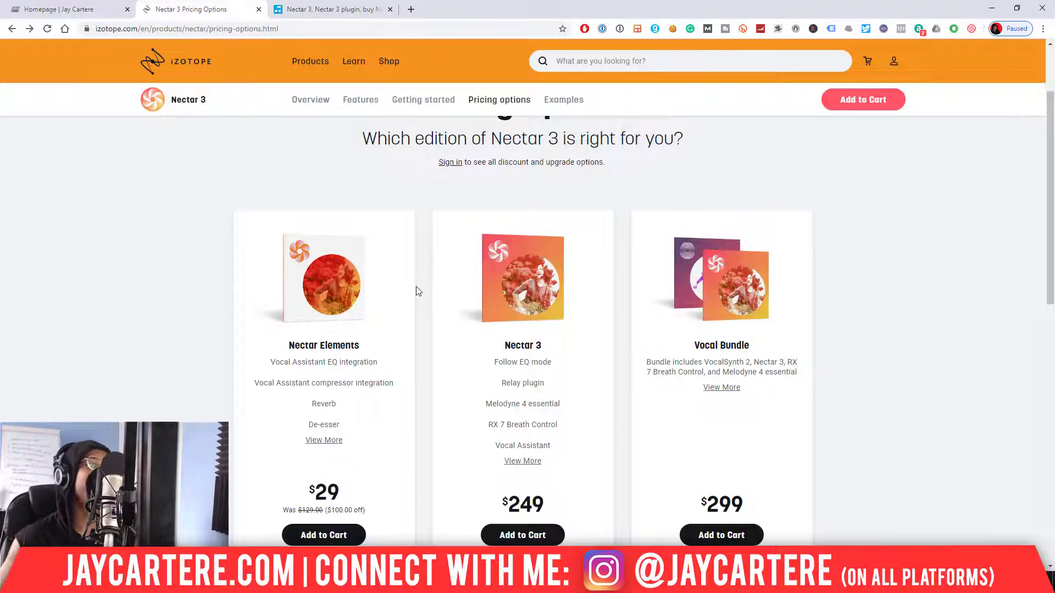
scroll(254, 373, "down", 2)
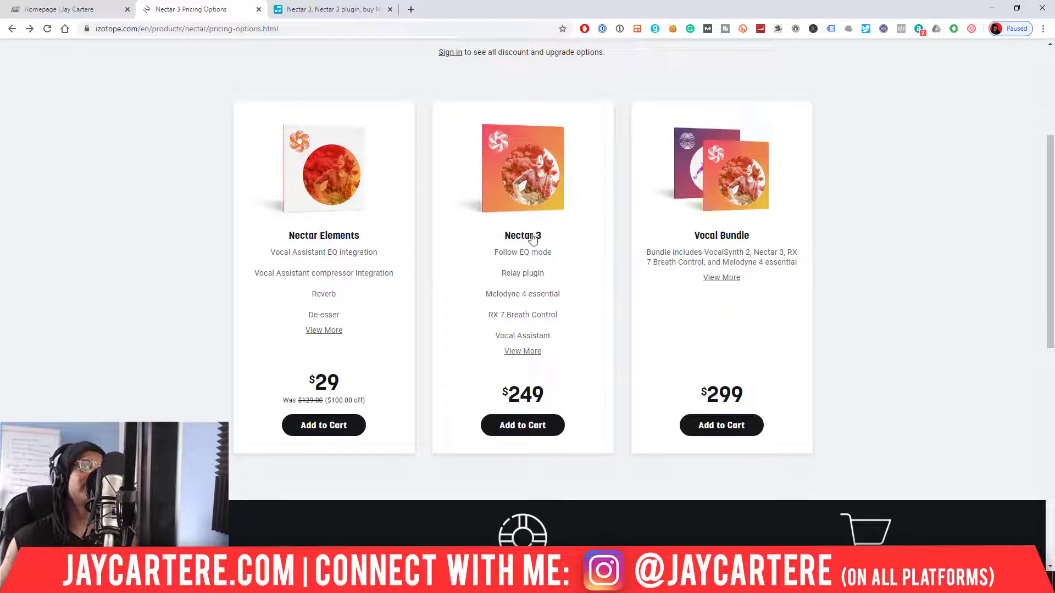
Step: Return to FL Studio and review the modules in the MAIN VOCALS Nectar 3 chain
left_click(989, 6)
left_click(501, 186)
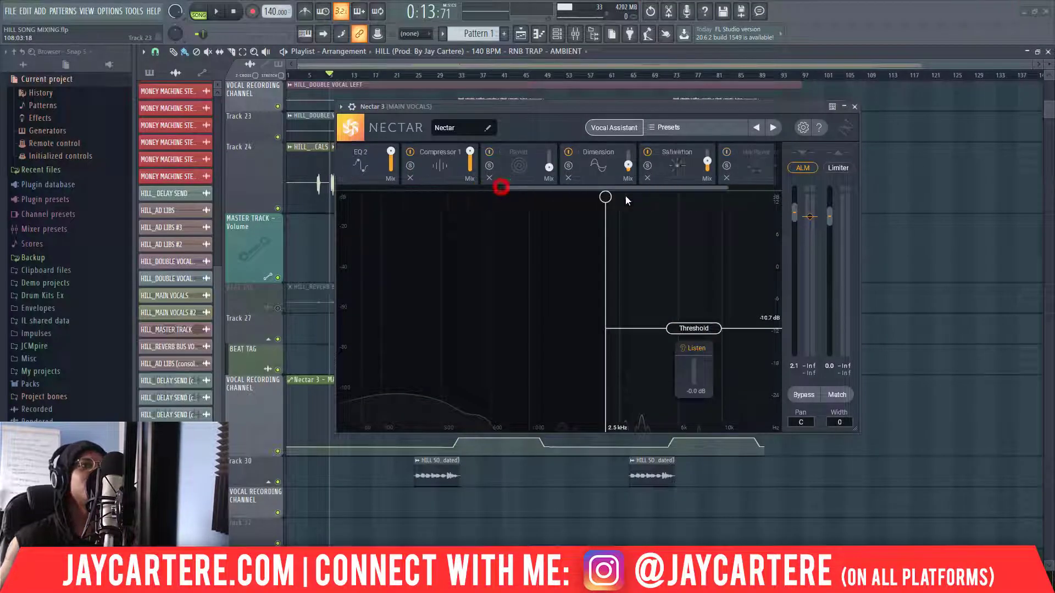
left_click_drag(625, 196, 456, 191)
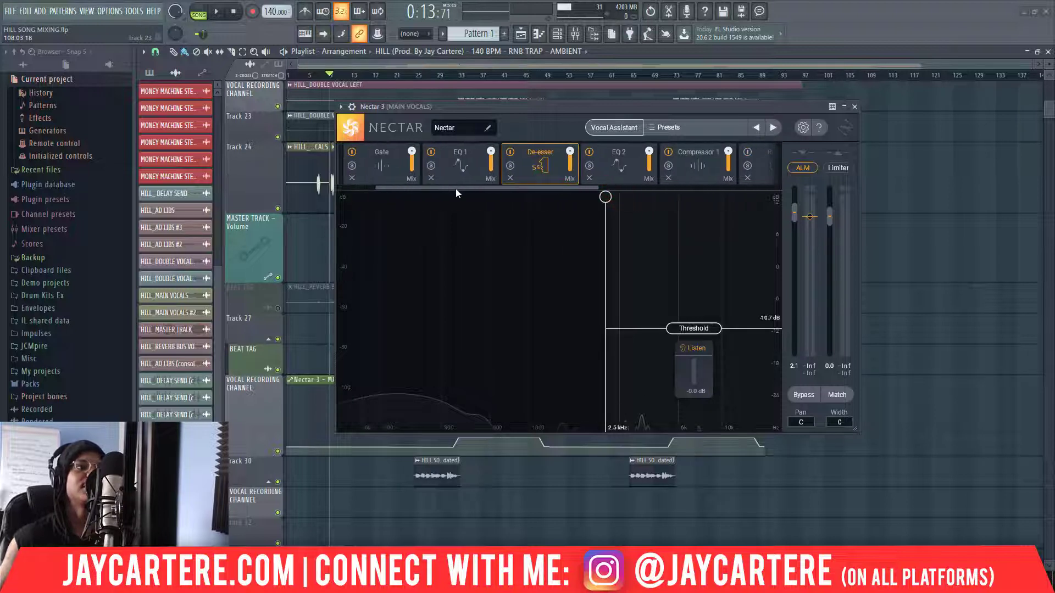
left_click_drag(529, 189, 464, 184)
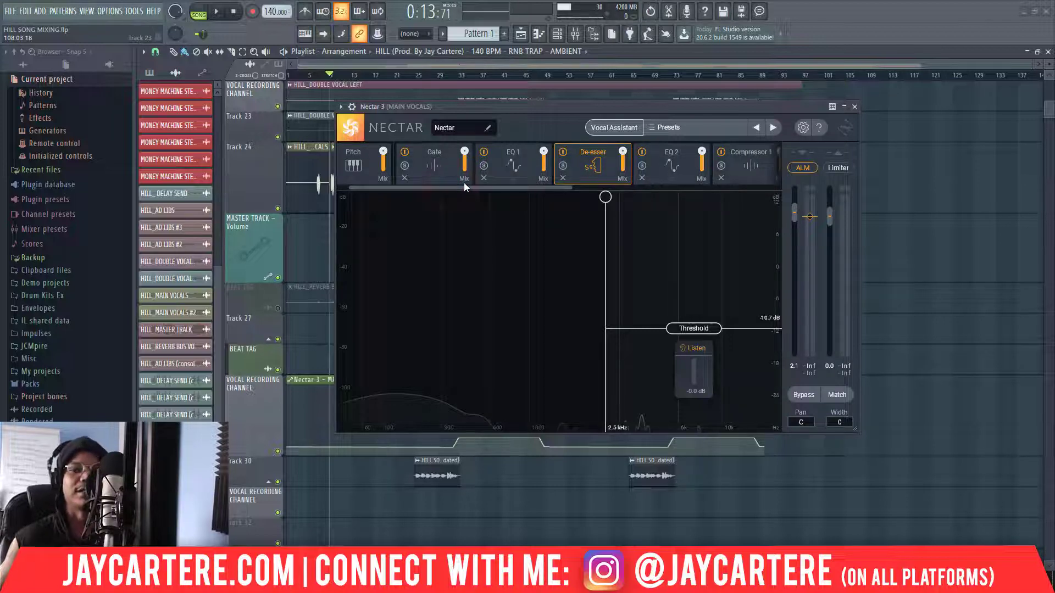